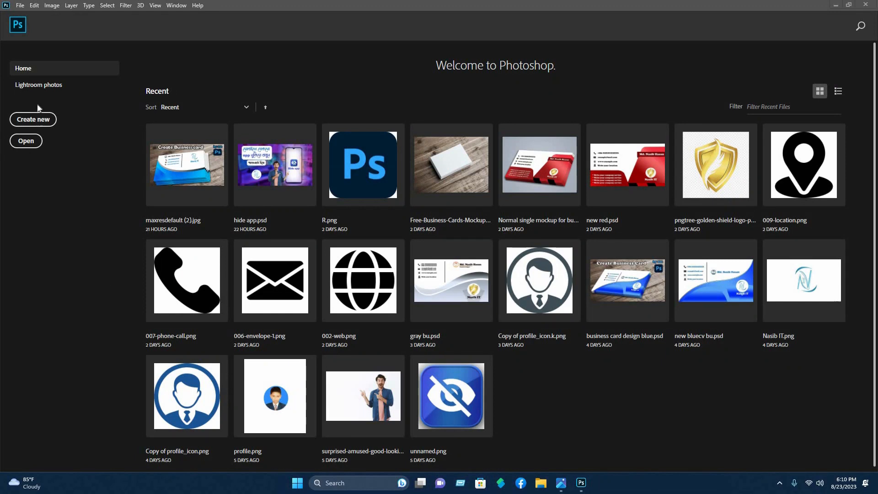
Create a new 3.5 × 2 inch document at 300 pixels per centimetre
{"action": "left_click", "coordinate": [29, 122]}
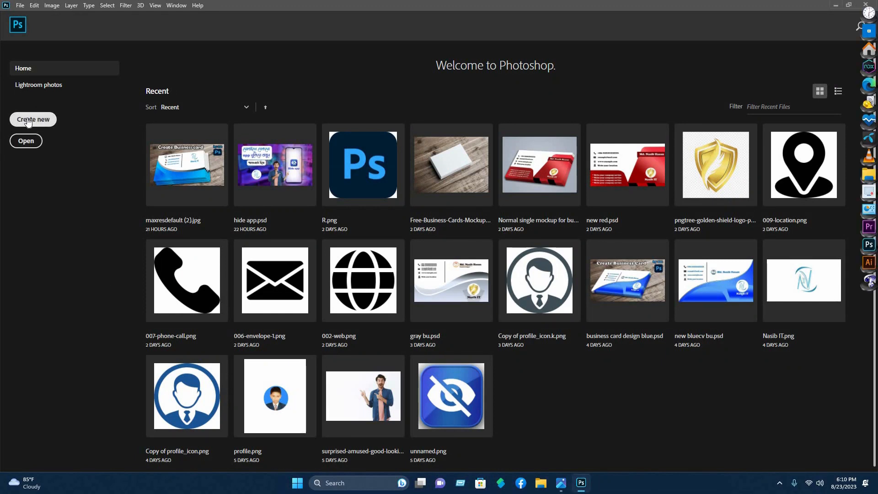
{"action": "left_click", "coordinate": [28, 121]}
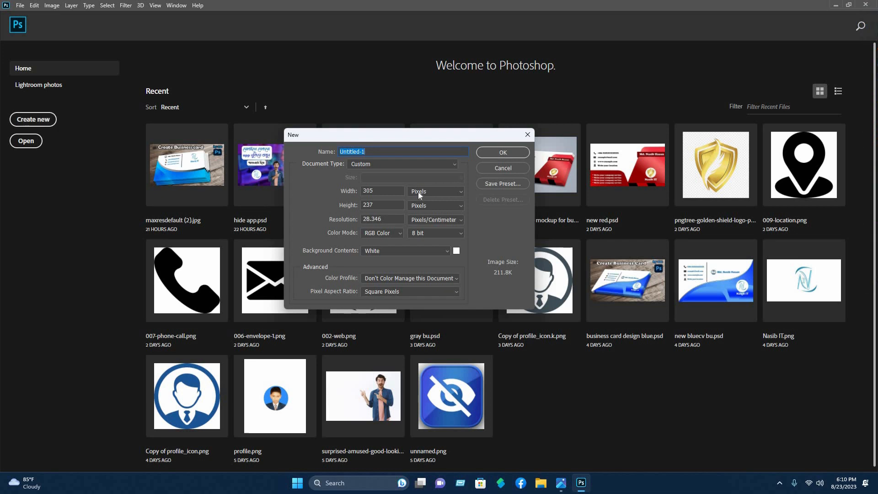
{"action": "left_click", "coordinate": [419, 190]}
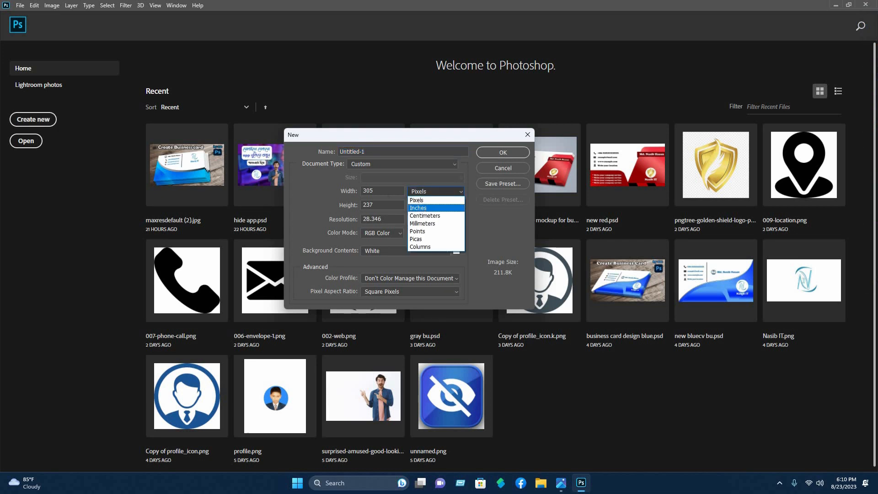
{"action": "left_click", "coordinate": [421, 206]}
{"action": "key", "text": "shift+Tab"}
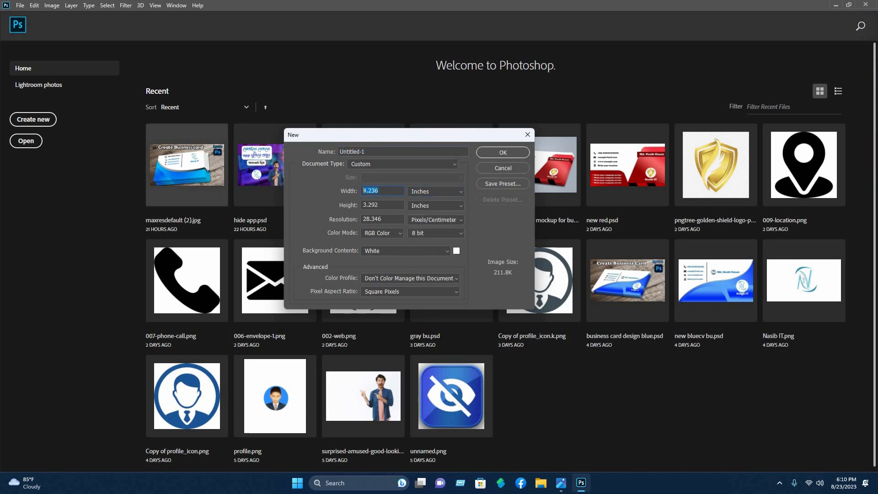
{"action": "type", "text": "3.5"}
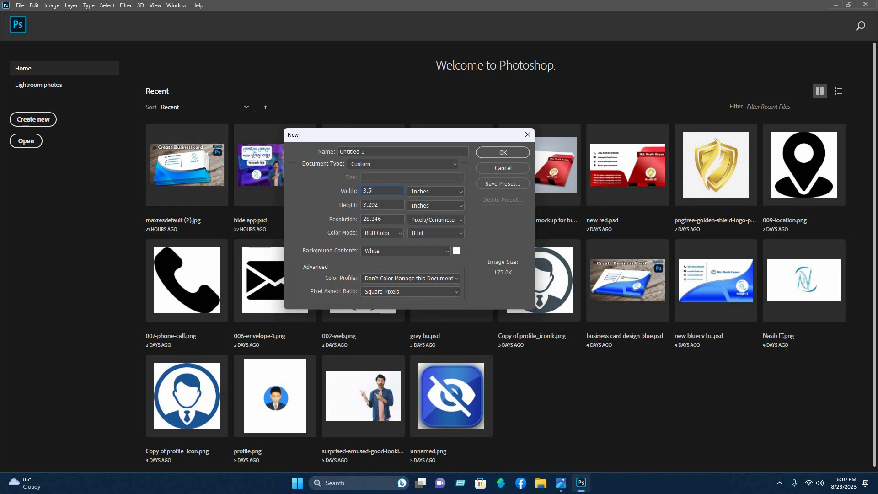
{"action": "key", "text": "Tab"}
{"action": "key", "text": "Tab"}
{"action": "type", "text": "30"}
{"action": "left_click", "coordinate": [502, 152]}
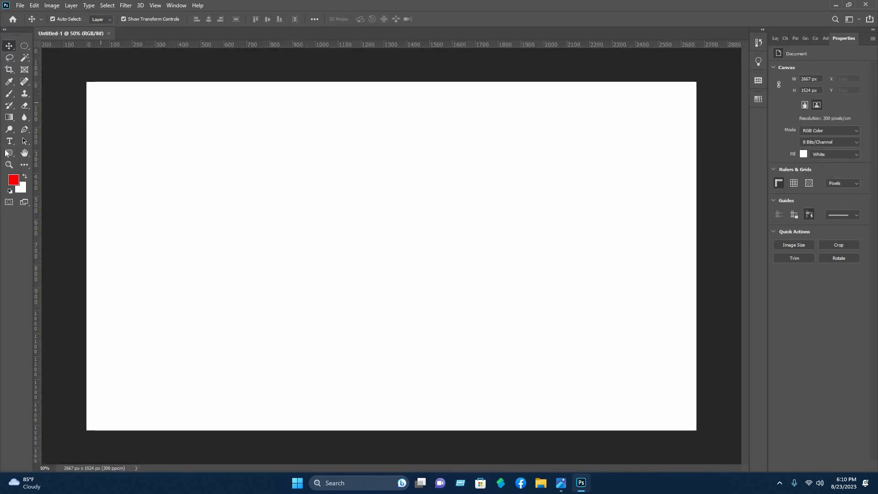
Draw a large red rounded rectangle across the canvas with 85 px corner radius
{"action": "left_click", "coordinate": [9, 154]}
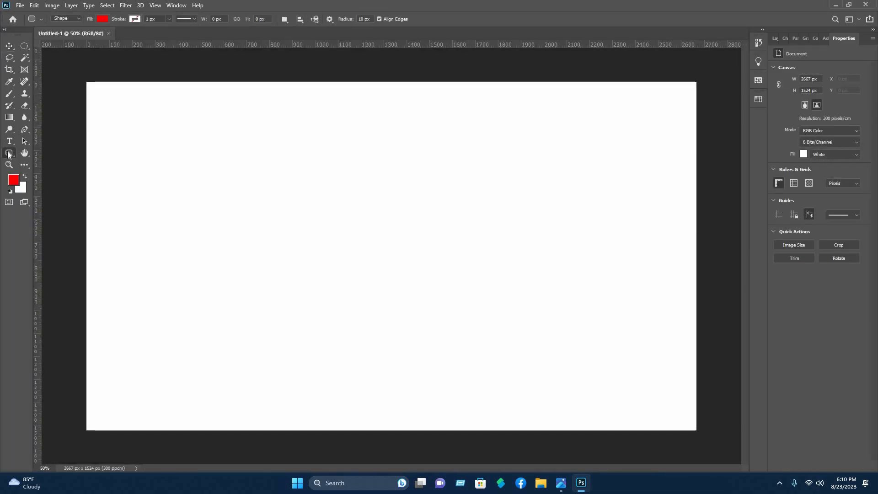
{"action": "right_click", "coordinate": [19, 155]}
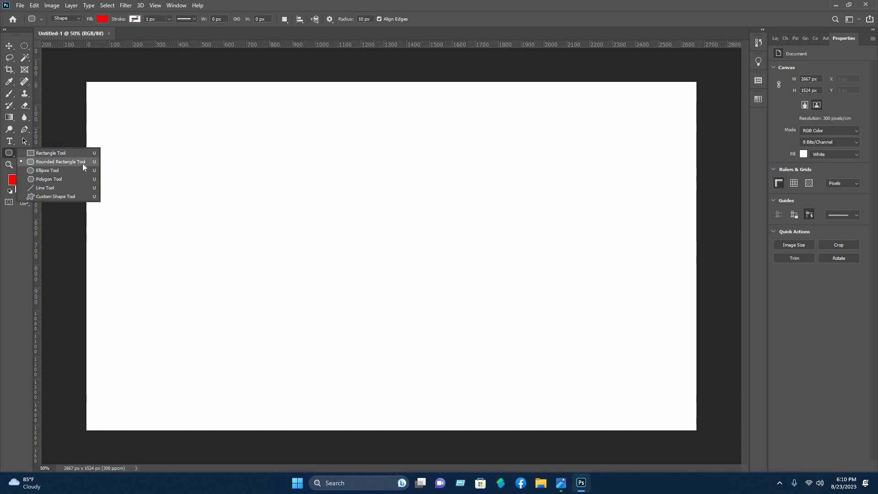
{"action": "left_click", "coordinate": [275, 137]}
{"action": "left_click_drag", "start_coordinate": [170, 136], "coordinate": [587, 401]}
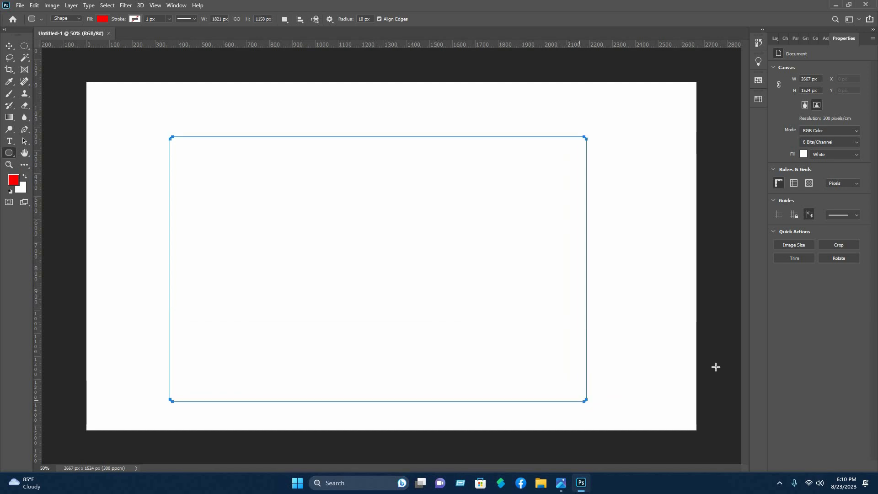
{"action": "left_click_drag", "start_coordinate": [775, 134], "coordinate": [811, 148]}
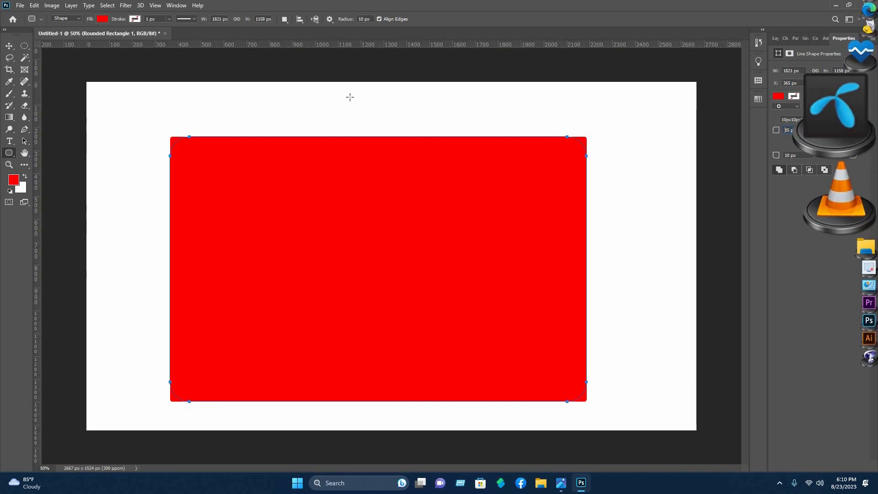
{"action": "left_click", "coordinate": [8, 47]}
{"action": "left_click", "coordinate": [8, 47]}
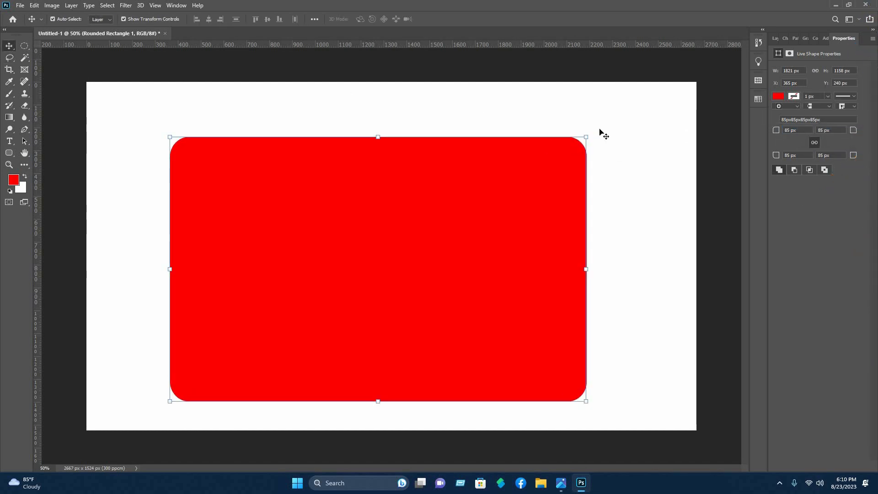
Rotate the red rectangle about −40° and push it toward the top-right corner
{"action": "left_click_drag", "start_coordinate": [346, 64], "coordinate": [408, 81]}
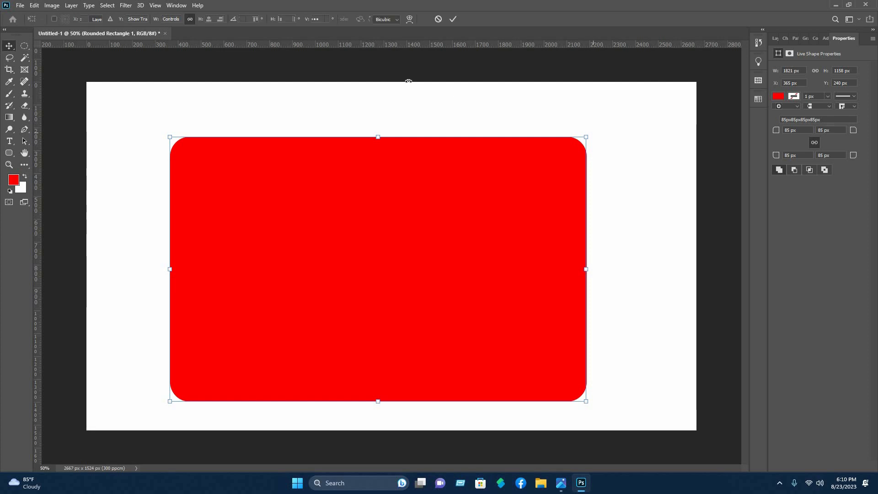
{"action": "left_click_drag", "start_coordinate": [405, 267], "coordinate": [599, 100]}
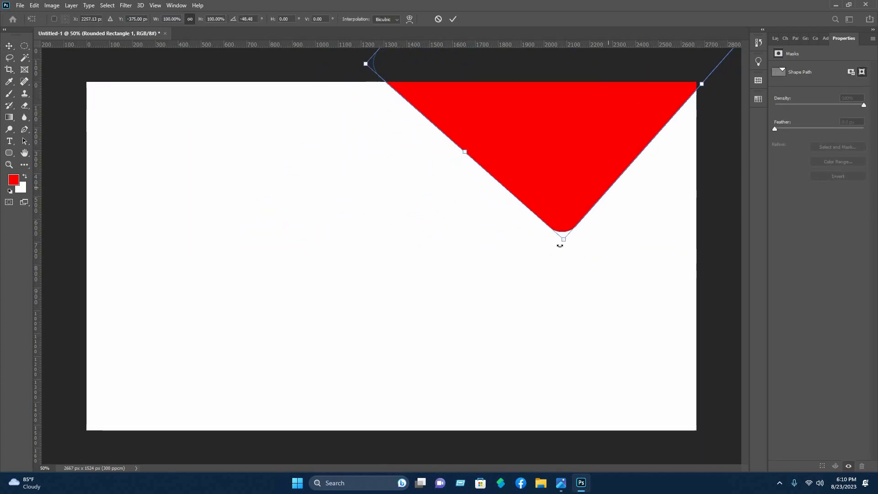
{"action": "left_click_drag", "start_coordinate": [549, 240], "coordinate": [533, 236]}
{"action": "mouse_move", "coordinate": [515, 166]}
{"action": "left_mouse_down"}
{"action": "mouse_move", "coordinate": [530, 164]}
{"action": "mouse_move", "coordinate": [523, 161]}
{"action": "left_mouse_up"}
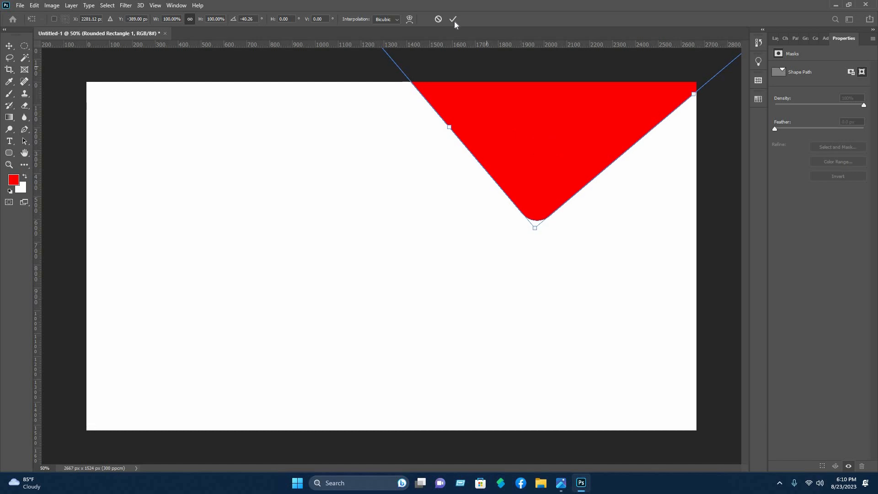
{"action": "left_click", "coordinate": [321, 69]}
{"action": "left_click", "coordinate": [321, 70]}
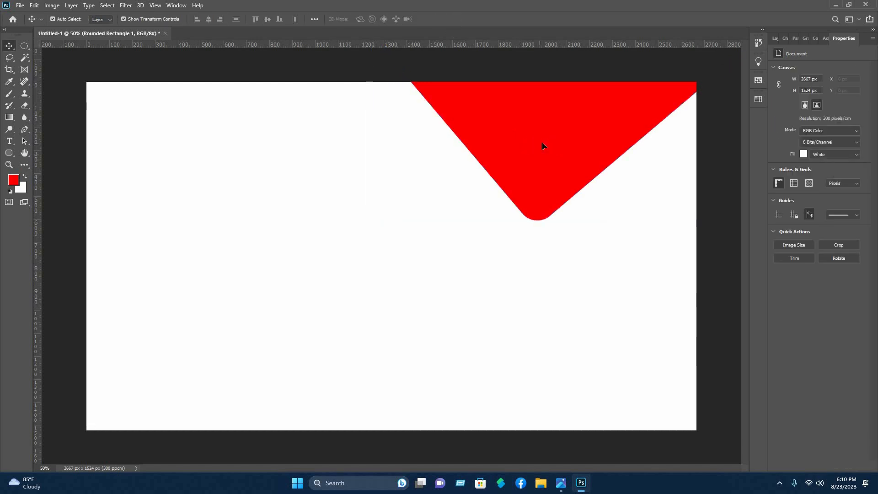
Duplicate the red shape slightly to the left and fill the copy blue
{"action": "left_click", "coordinate": [543, 144]}
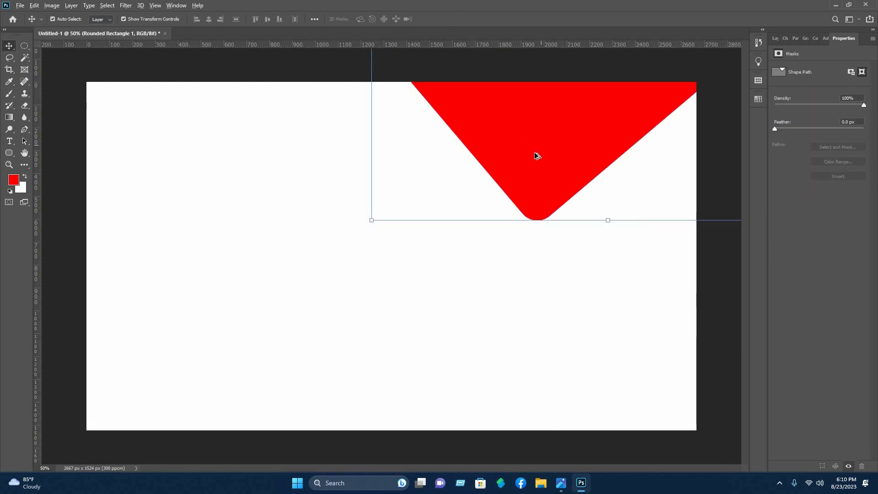
{"action": "left_click_drag", "start_coordinate": [531, 155], "coordinate": [484, 147]}
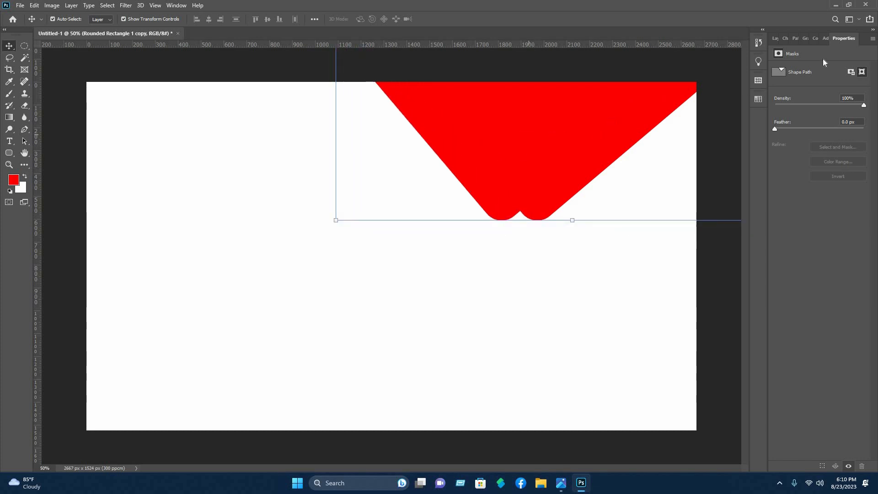
{"action": "left_click", "coordinate": [774, 39]}
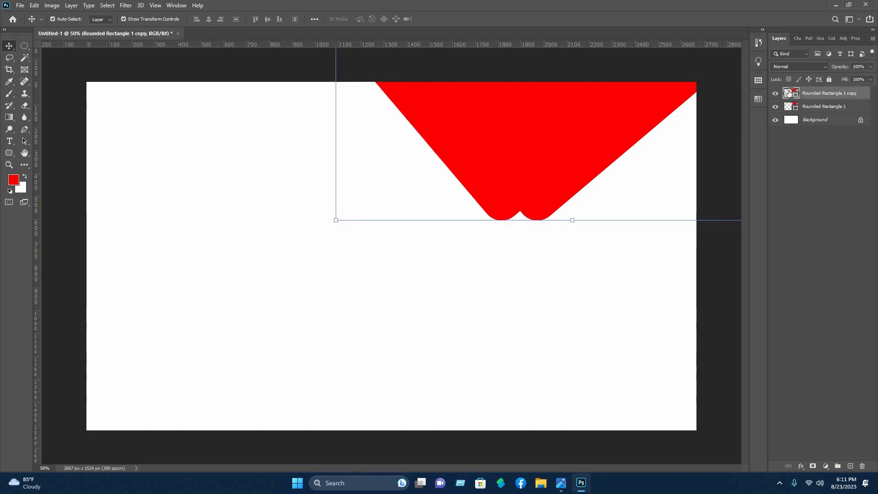
{"action": "left_click", "coordinate": [713, 193]}
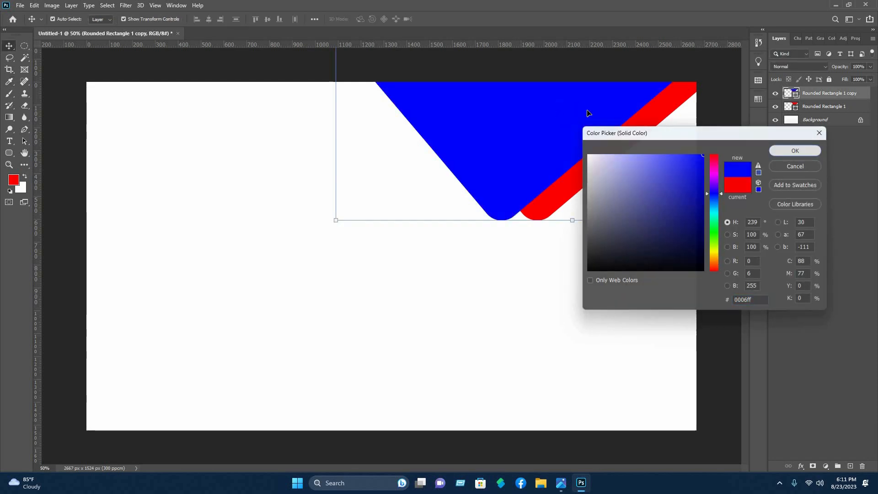
{"action": "left_click_drag", "start_coordinate": [517, 158], "coordinate": [502, 159]}
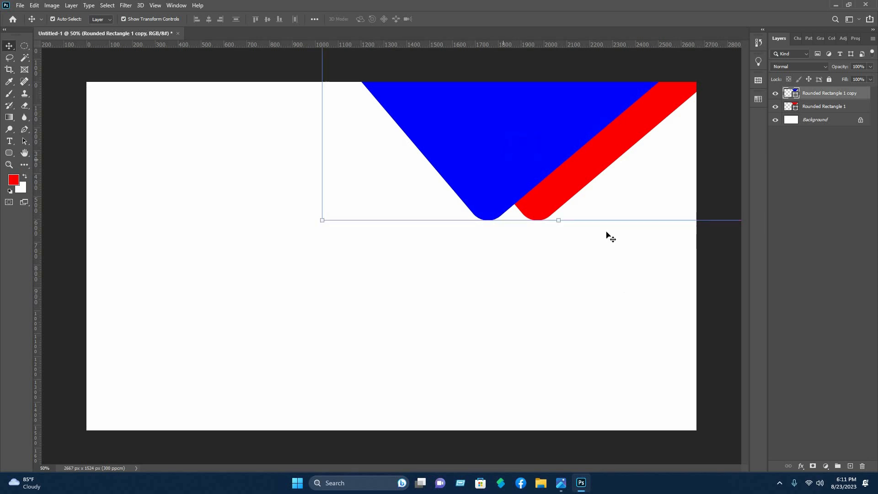
Scale both shapes to 102.72% and rotate them 4.59°, shifting them slightly right
{"action": "left_click", "coordinate": [646, 231]}
{"action": "left_click_drag", "start_coordinate": [649, 221], "coordinate": [478, 108]}
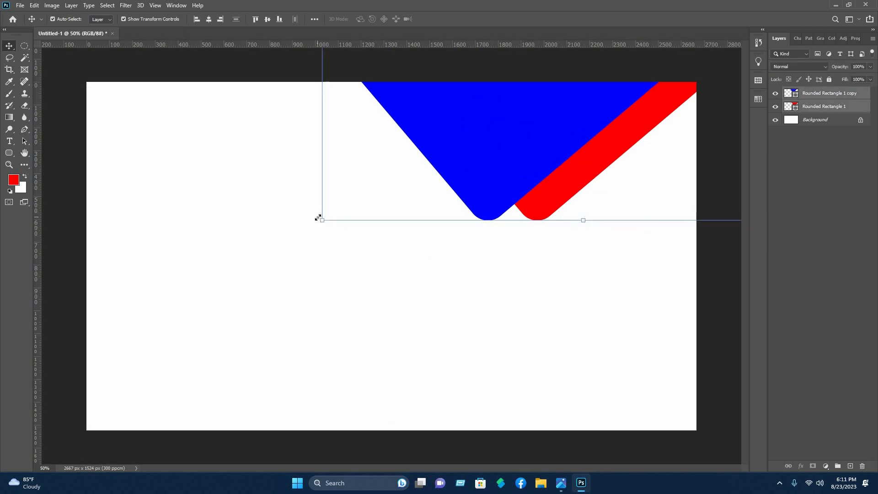
{"action": "left_click_drag", "start_coordinate": [323, 220], "coordinate": [309, 232]}
{"action": "left_click_drag", "start_coordinate": [525, 176], "coordinate": [498, 213]}
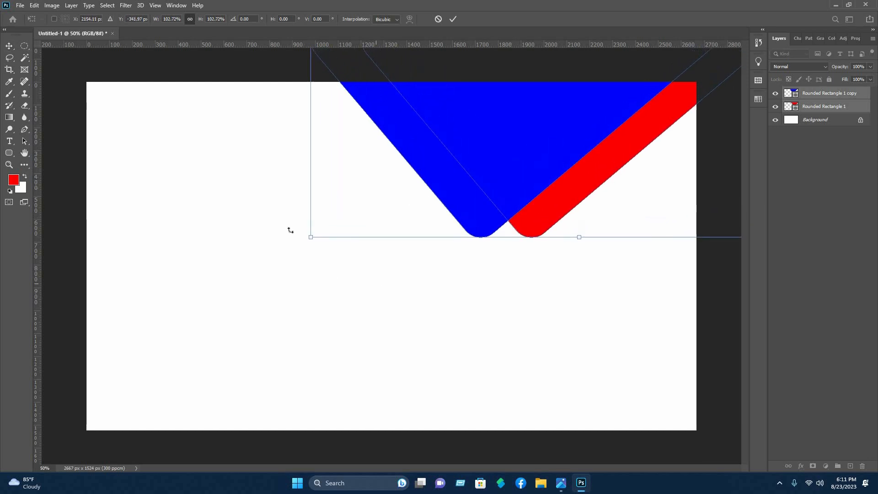
{"action": "left_click_drag", "start_coordinate": [302, 250], "coordinate": [286, 225]}
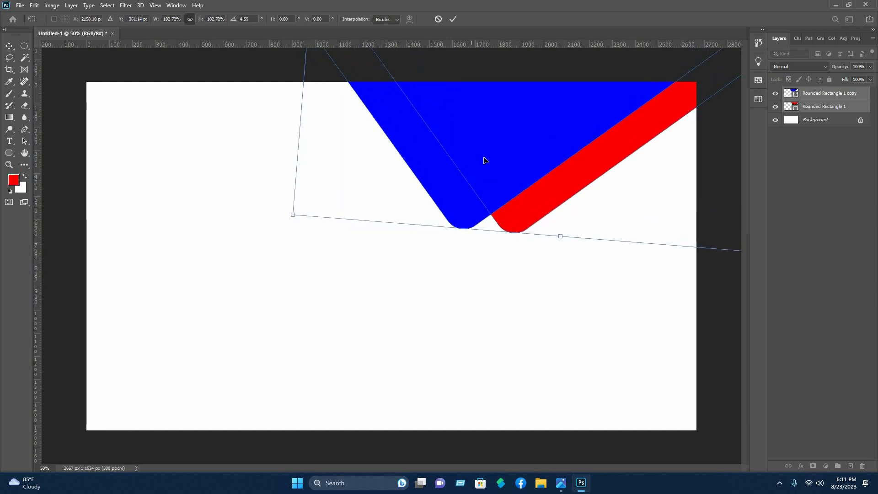
{"action": "left_click_drag", "start_coordinate": [470, 159], "coordinate": [503, 178]}
{"action": "left_click", "coordinate": [452, 19]}
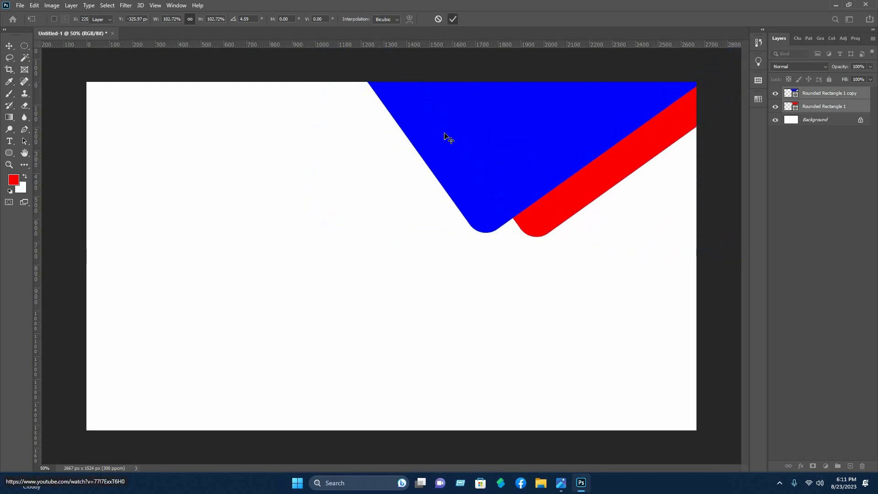
{"action": "left_click", "coordinate": [580, 237]}
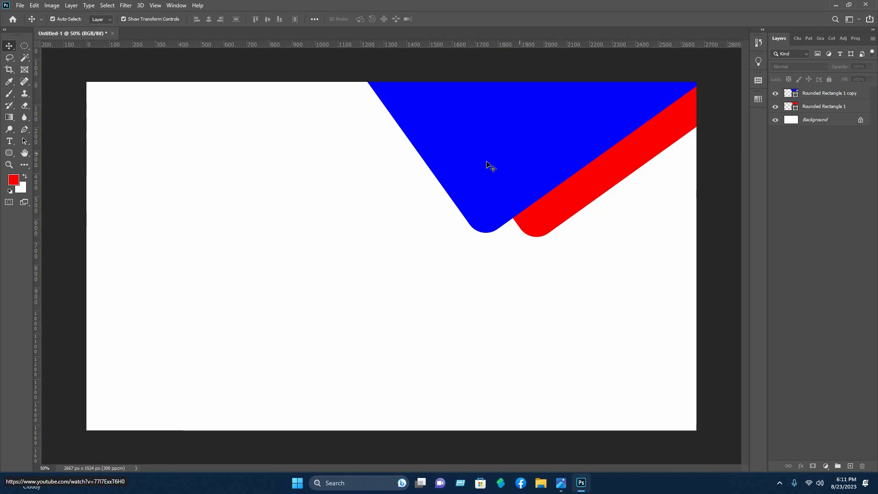
{"action": "left_click", "coordinate": [571, 147]}
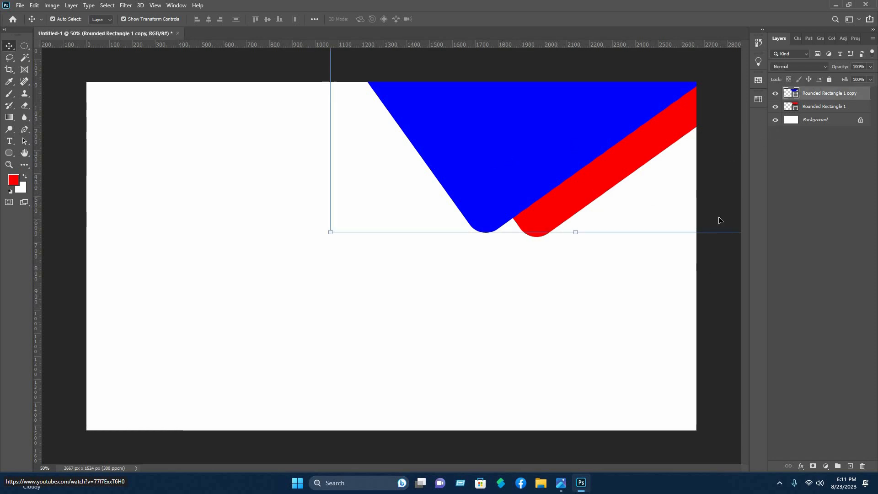
Add a linear Gradient Overlay to the blue copy and open its gradient editor
{"action": "right_click", "coordinate": [781, 94]}
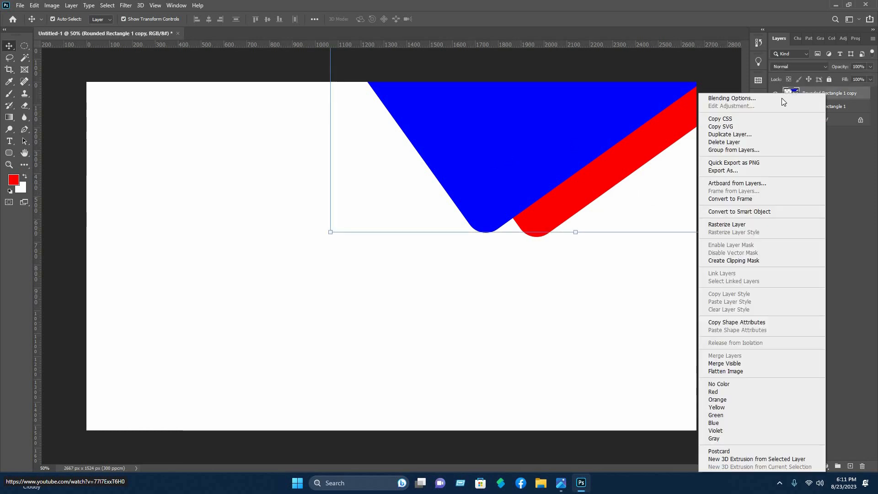
{"action": "left_click", "coordinate": [739, 97]}
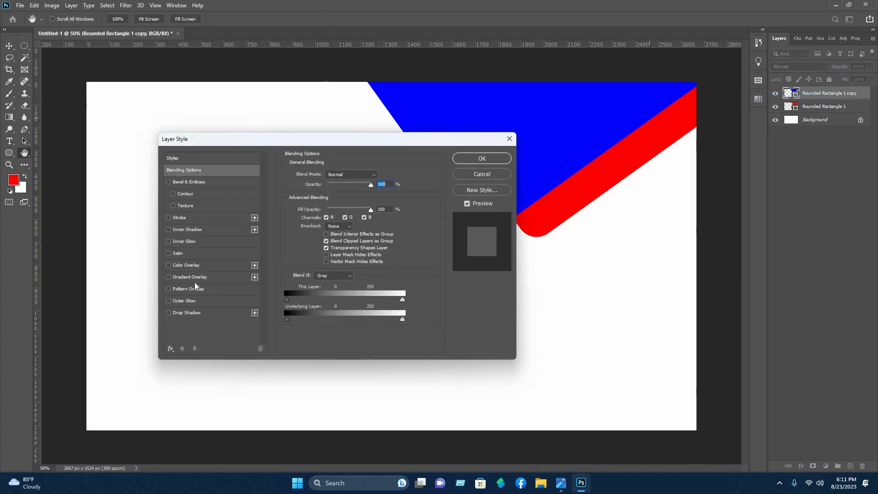
{"action": "left_click", "coordinate": [193, 277]}
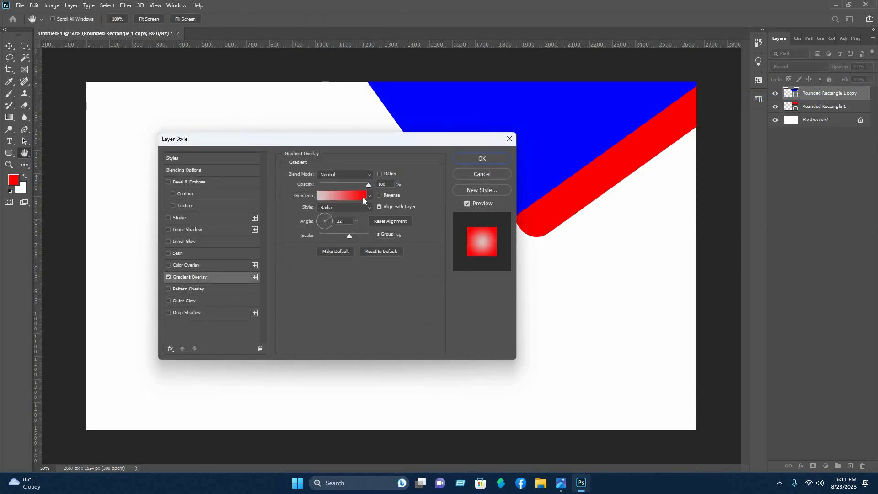
{"action": "left_click", "coordinate": [327, 207]}
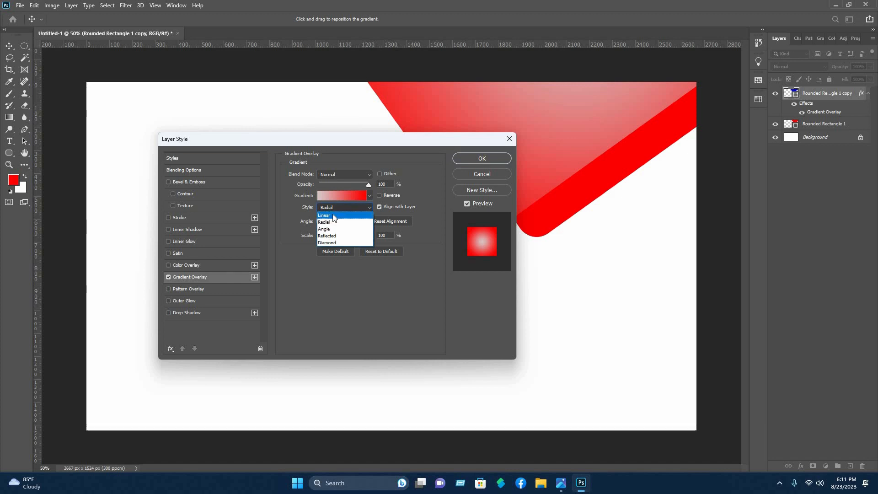
{"action": "left_click", "coordinate": [340, 215]}
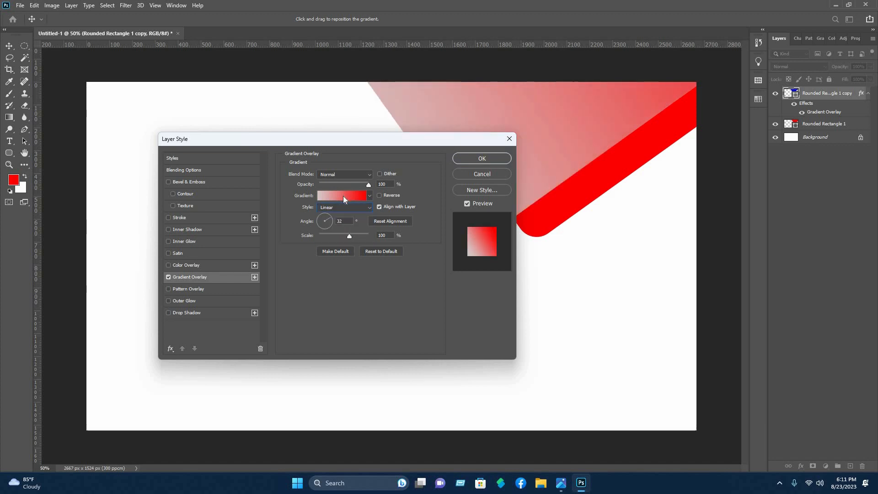
{"action": "left_click", "coordinate": [343, 196]}
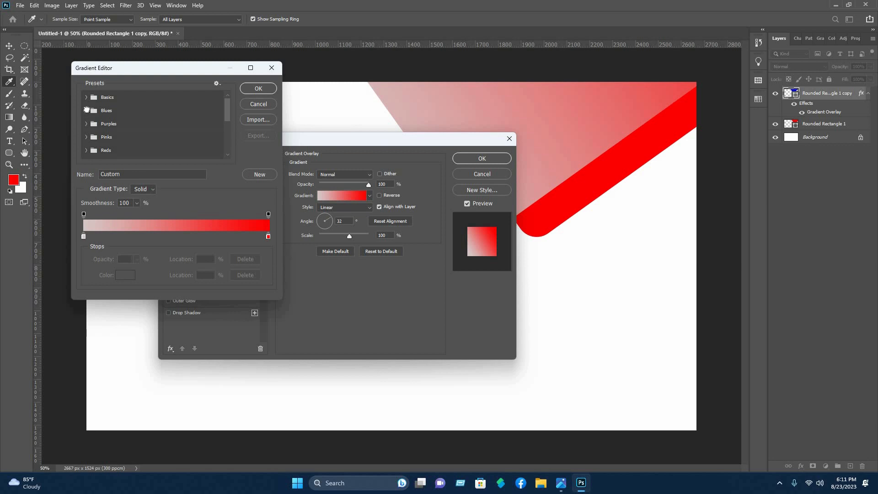
Start from the Blue_27 preset and add a dark blue colour stop mid-gradient
{"action": "left_click", "coordinate": [86, 110]}
{"action": "scroll", "coordinate": [217, 147], "scroll_direction": "down", "scroll_amount": 1}
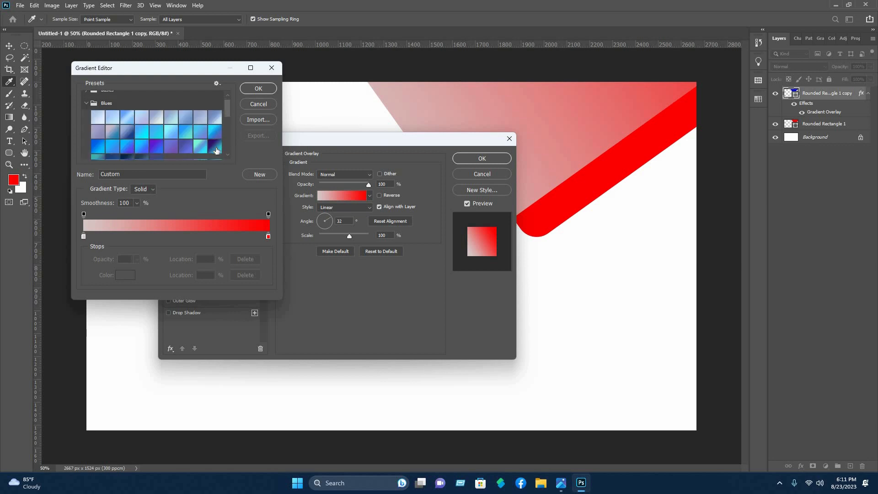
{"action": "left_click", "coordinate": [214, 146]}
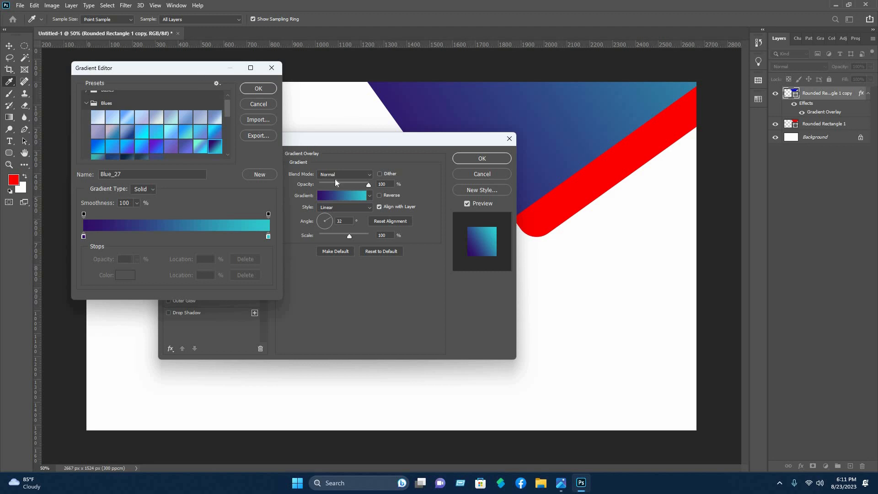
{"action": "left_click_drag", "start_coordinate": [192, 68], "coordinate": [331, 163]}
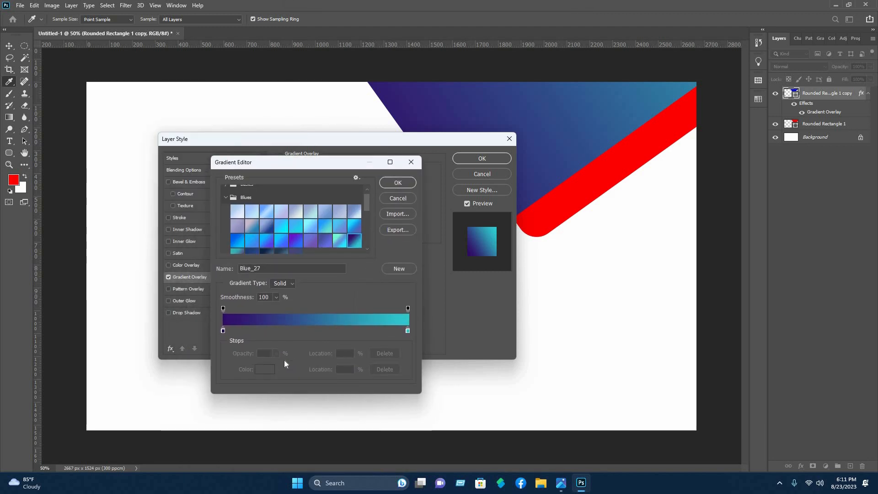
{"action": "left_click", "coordinate": [316, 330]}
{"action": "left_click", "coordinate": [264, 369]}
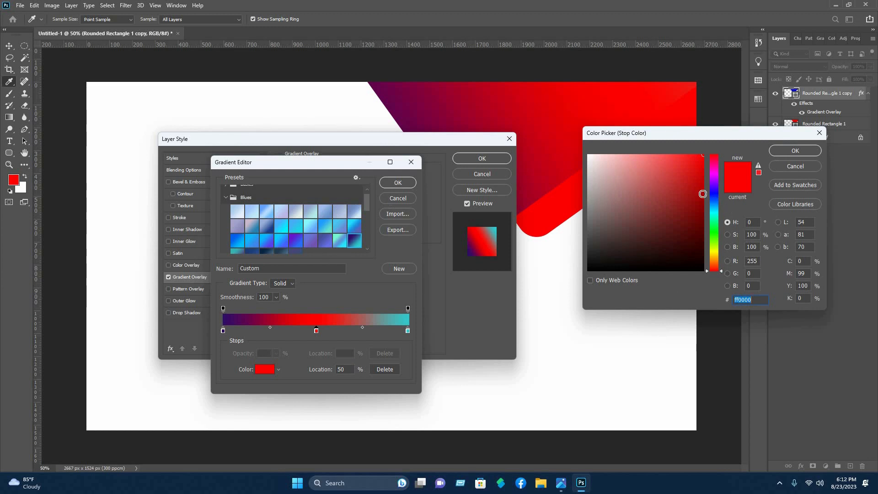
{"action": "left_click", "coordinate": [714, 196]}
{"action": "left_click", "coordinate": [696, 203]}
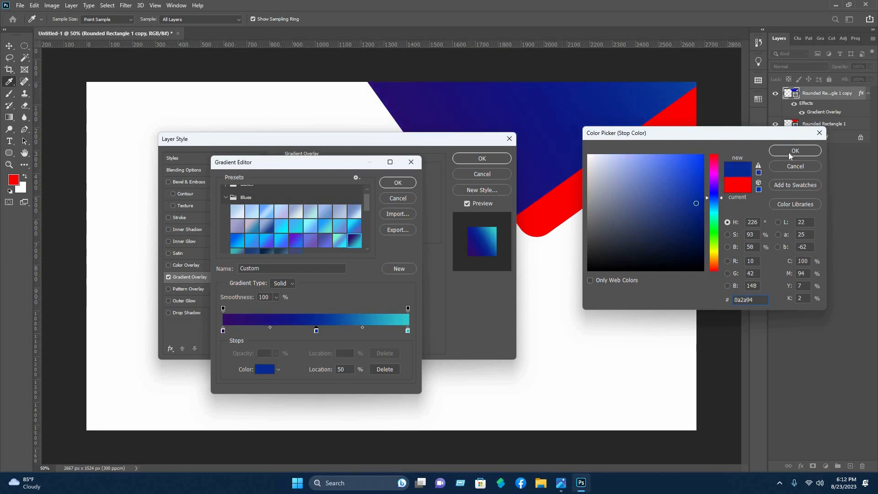
{"action": "key", "text": "Return"}
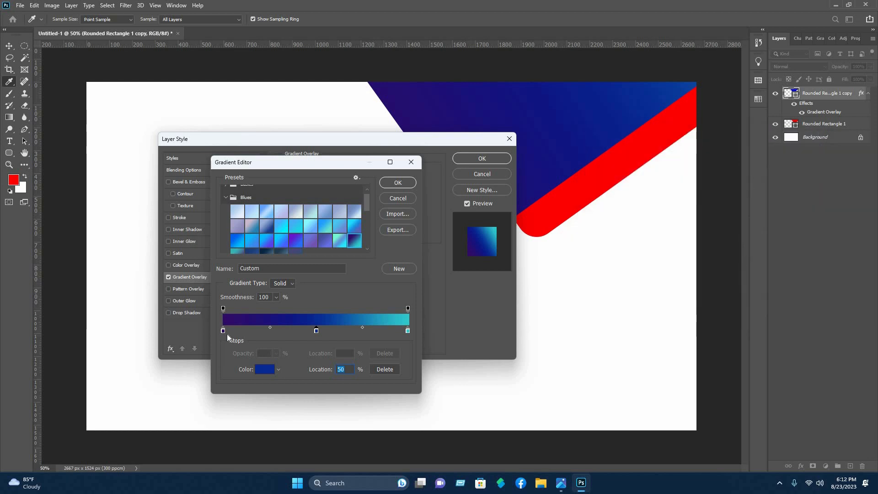
Keep the left stop purple, move stops to 16% and 69%, set the middle to 5f84fd
{"action": "left_click", "coordinate": [224, 330]}
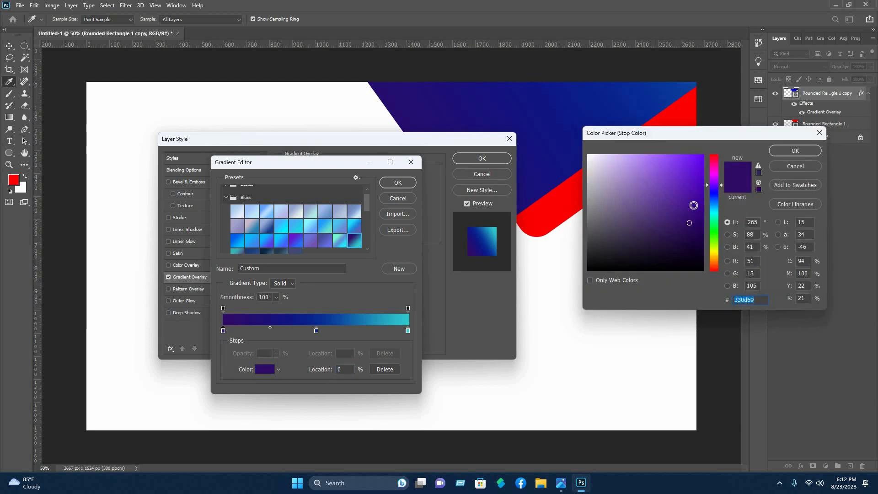
{"action": "left_click", "coordinate": [795, 150]}
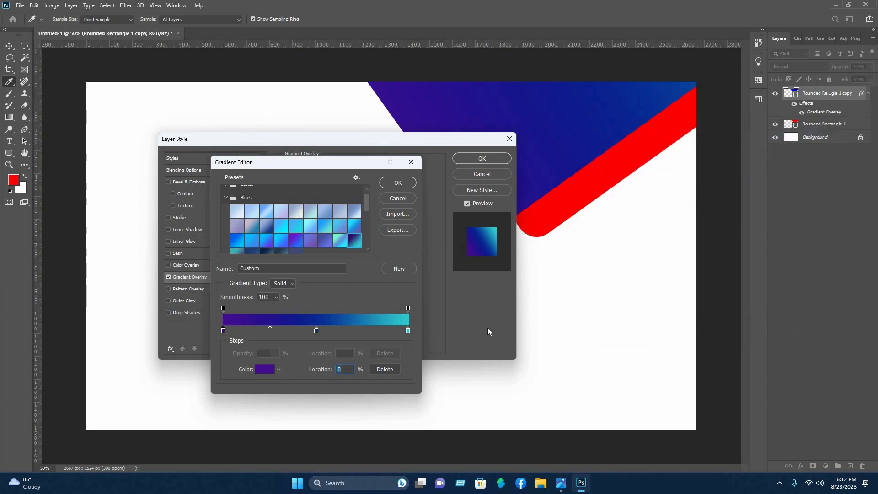
{"action": "left_click_drag", "start_coordinate": [408, 330], "coordinate": [270, 330]}
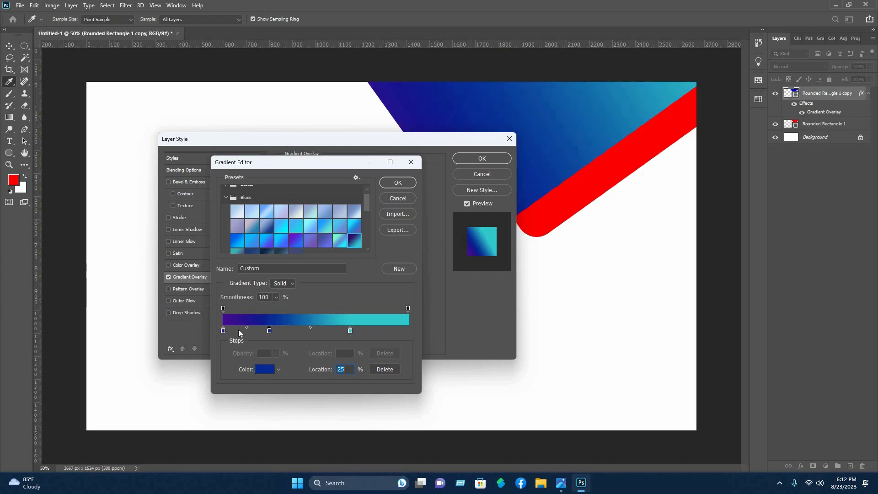
{"action": "left_click_drag", "start_coordinate": [223, 330], "coordinate": [297, 331]}
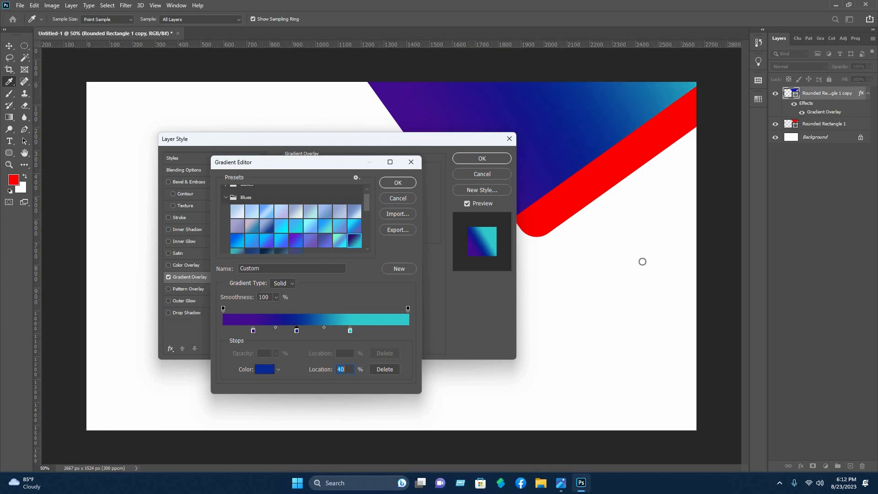
{"action": "left_click", "coordinate": [264, 369]}
{"action": "left_click", "coordinate": [655, 165]}
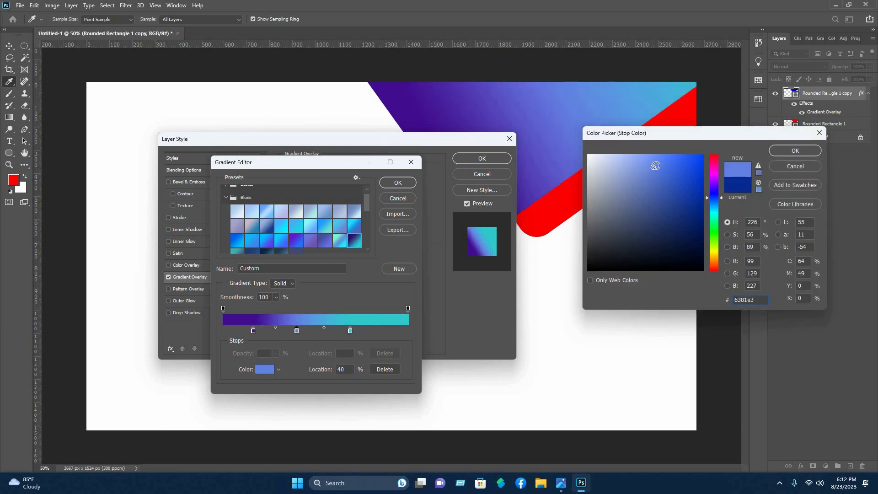
{"action": "left_click", "coordinate": [650, 159]}
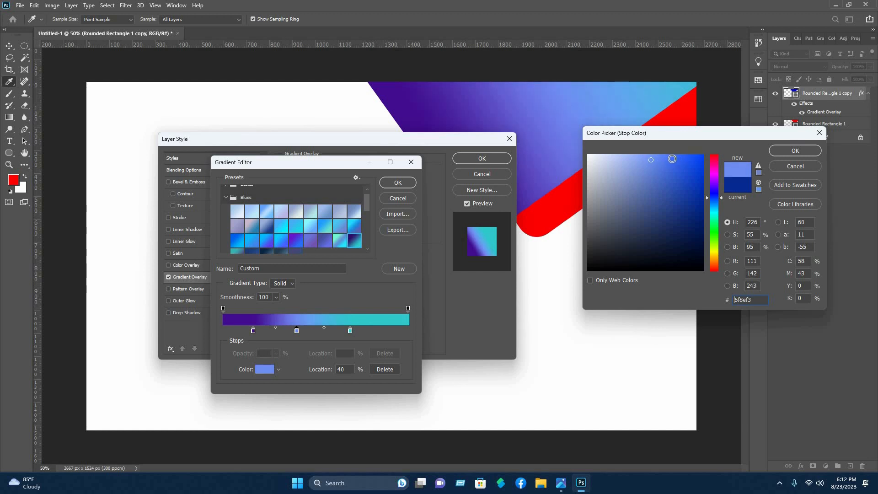
{"action": "left_click", "coordinate": [660, 156]}
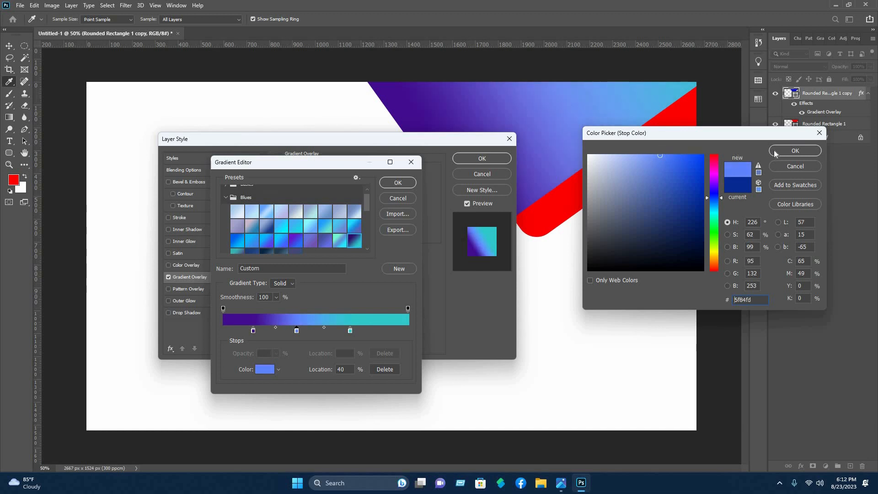
{"action": "key", "text": "Return"}
{"action": "key", "text": "Return"}
{"action": "key", "text": "Return"}
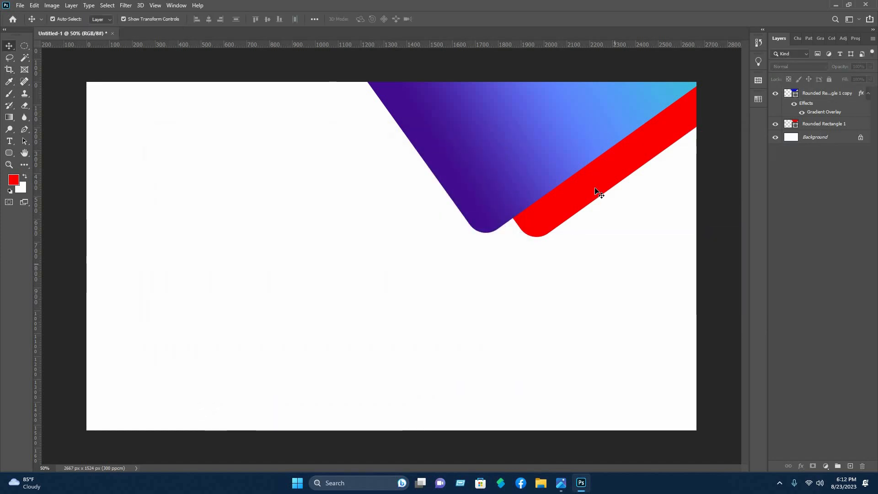
Give Rounded Rectangle 1 a Gradient Overlay using the yellow-orange Orange_05 preset
{"action": "left_click", "coordinate": [818, 125]}
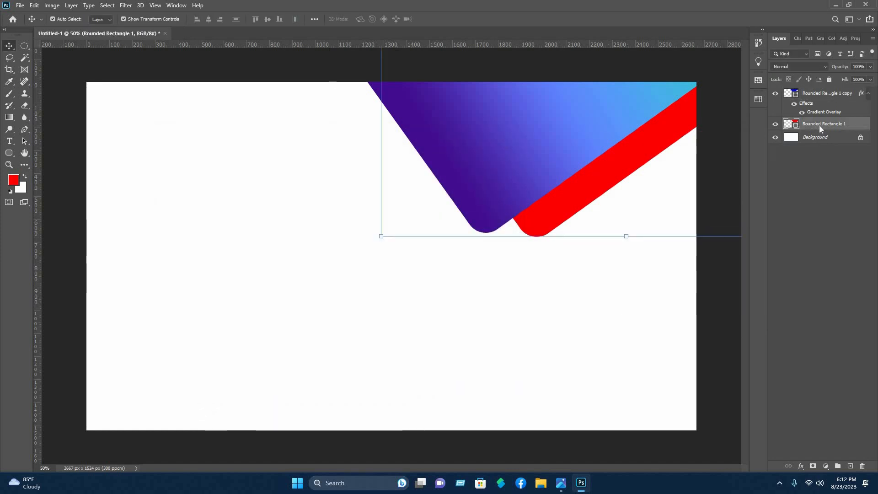
{"action": "right_click", "coordinate": [818, 125]}
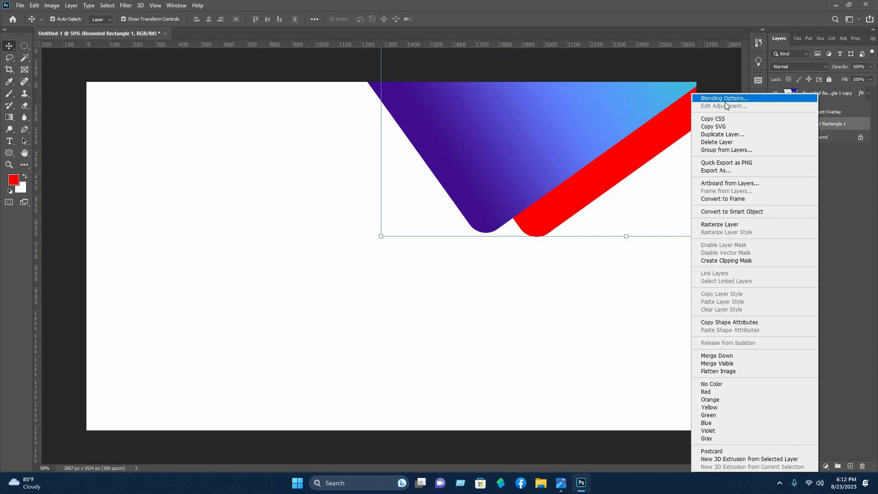
{"action": "left_click", "coordinate": [733, 98]}
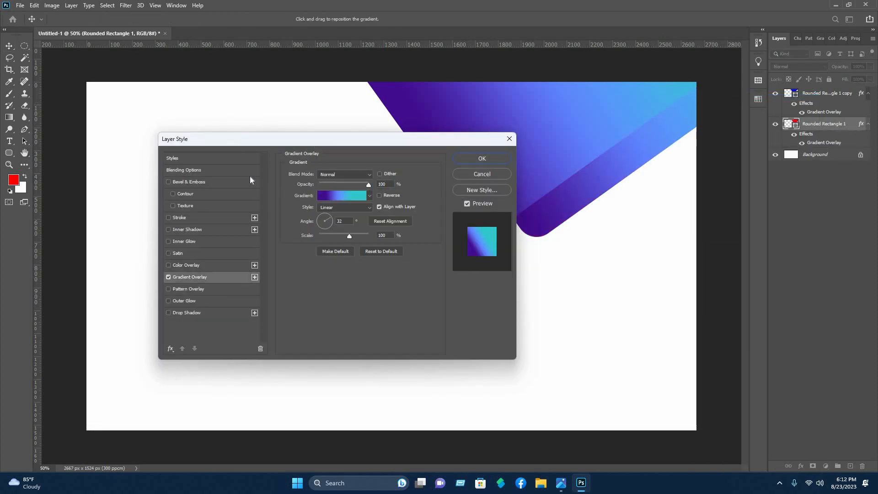
{"action": "left_click_drag", "start_coordinate": [293, 139], "coordinate": [208, 141]}
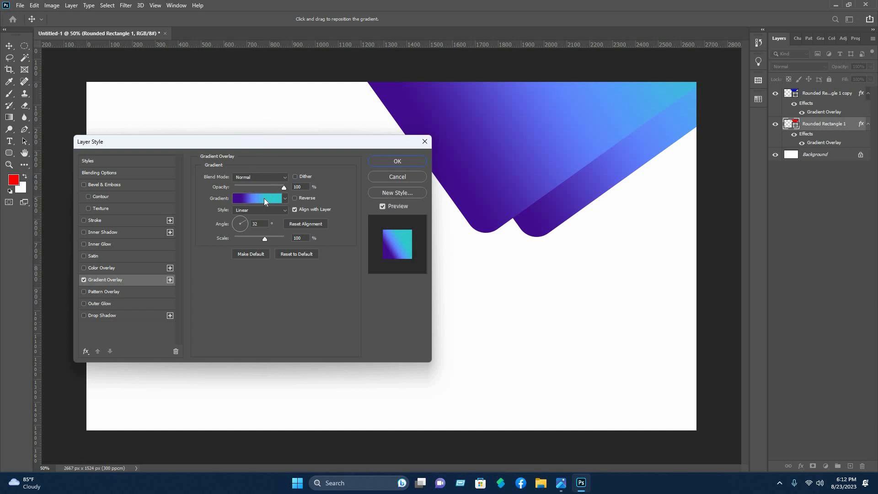
{"action": "left_click", "coordinate": [264, 198]}
{"action": "left_click_drag", "start_coordinate": [256, 162], "coordinate": [231, 112]}
{"action": "scroll", "coordinate": [209, 192], "scroll_direction": "down", "scroll_amount": 1}
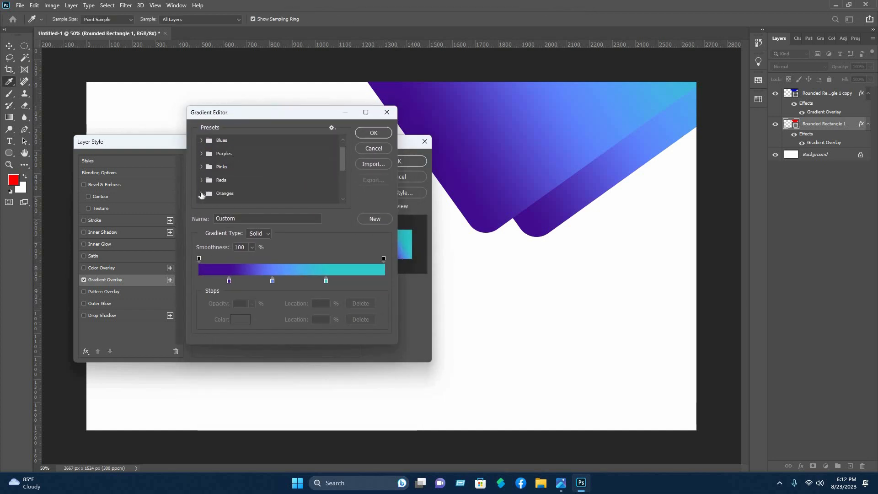
{"action": "left_click", "coordinate": [279, 192]}
{"action": "scroll", "coordinate": [202, 188], "scroll_direction": "down", "scroll_amount": 1}
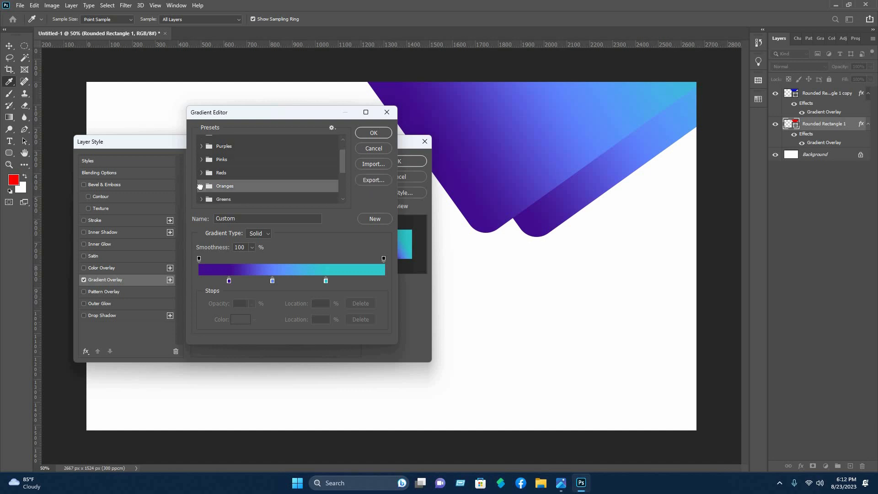
{"action": "double_click", "coordinate": [259, 184]}
{"action": "scroll", "coordinate": [263, 188], "scroll_direction": "down", "scroll_amount": 1}
{"action": "left_click", "coordinate": [259, 185]}
{"action": "left_click", "coordinate": [270, 186]}
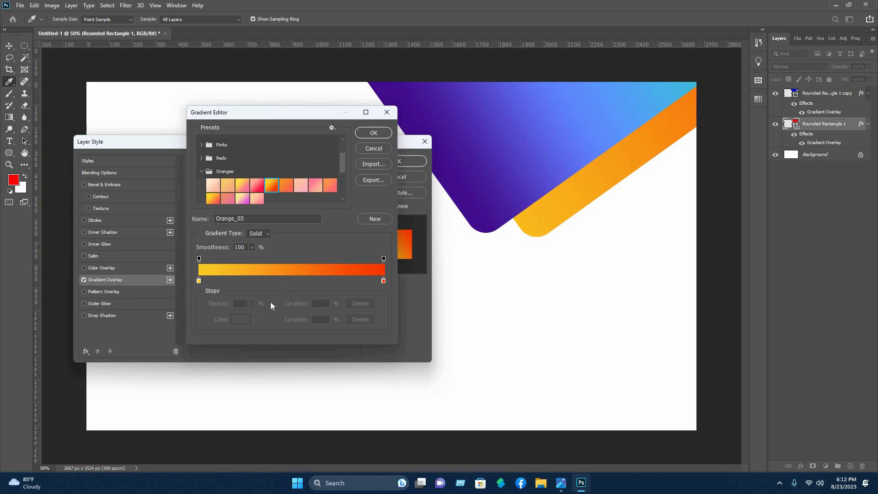
Add a bright orange ff6600 colour stop at 45%
{"action": "left_click", "coordinate": [282, 280]}
{"action": "left_click", "coordinate": [246, 320]}
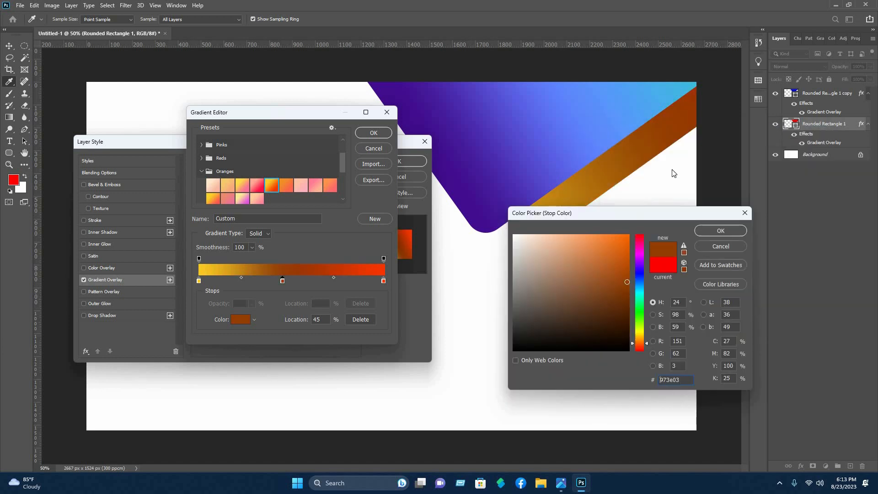
{"action": "left_click_drag", "start_coordinate": [674, 213], "coordinate": [709, 164]}
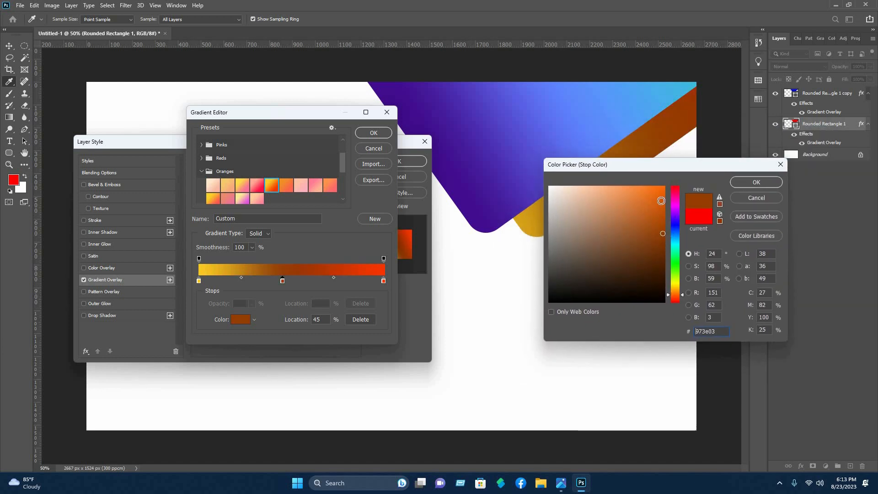
{"action": "left_click", "coordinate": [661, 191]}
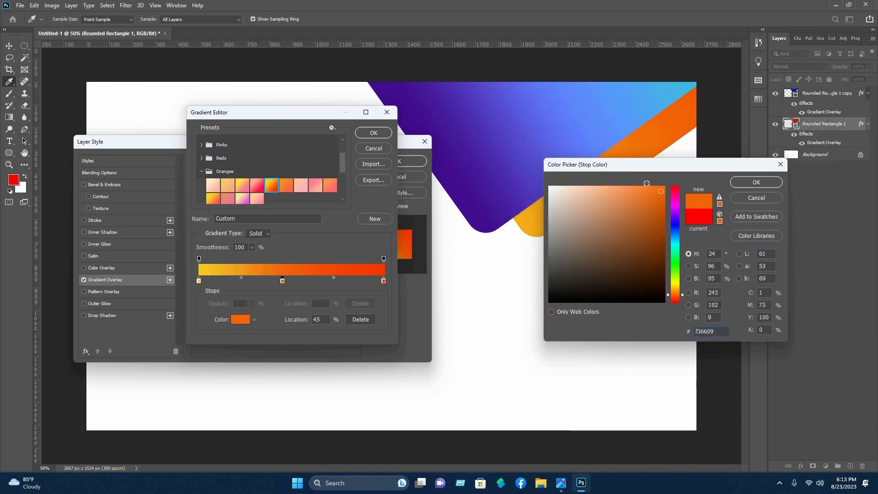
{"action": "mouse_move", "coordinate": [647, 183]}
{"action": "left_mouse_down"}
{"action": "mouse_move", "coordinate": [618, 189]}
{"action": "mouse_move", "coordinate": [665, 190]}
{"action": "left_mouse_up"}
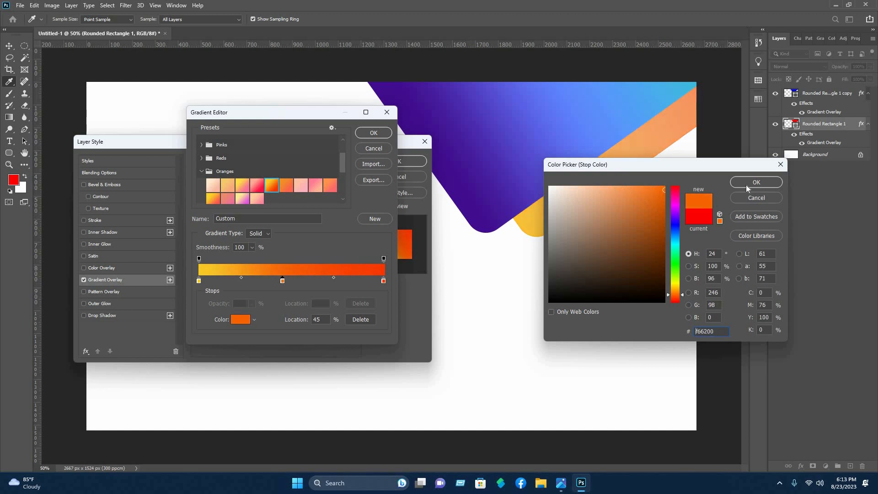
{"action": "left_click_drag", "start_coordinate": [747, 187], "coordinate": [758, 183]}
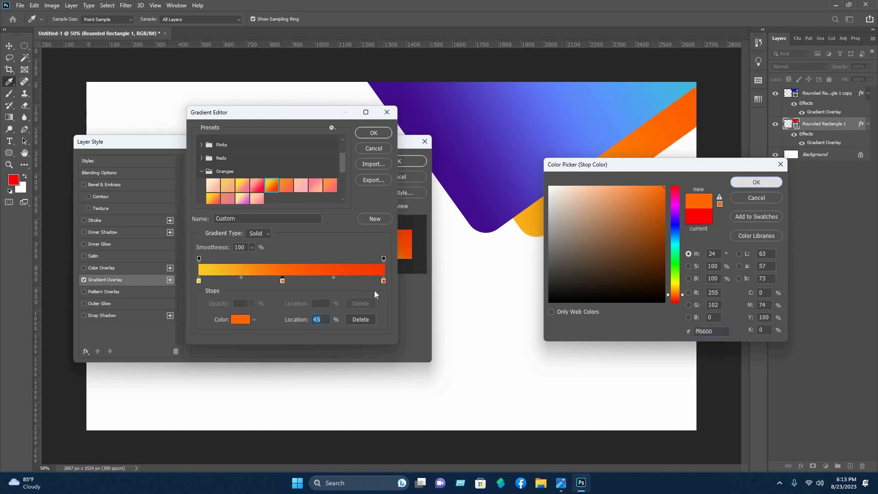
{"action": "key", "text": "Return"}
Shift the right end stop slightly redder and confirm the gradient overlay
{"action": "left_click", "coordinate": [383, 280]}
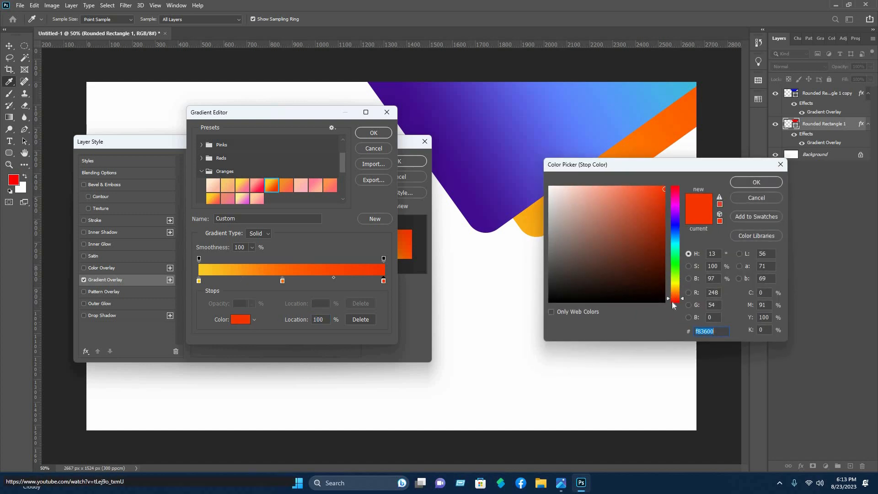
{"action": "left_click_drag", "start_coordinate": [675, 305], "coordinate": [675, 298]}
{"action": "key", "text": "Return"}
{"action": "left_click", "coordinate": [724, 189]}
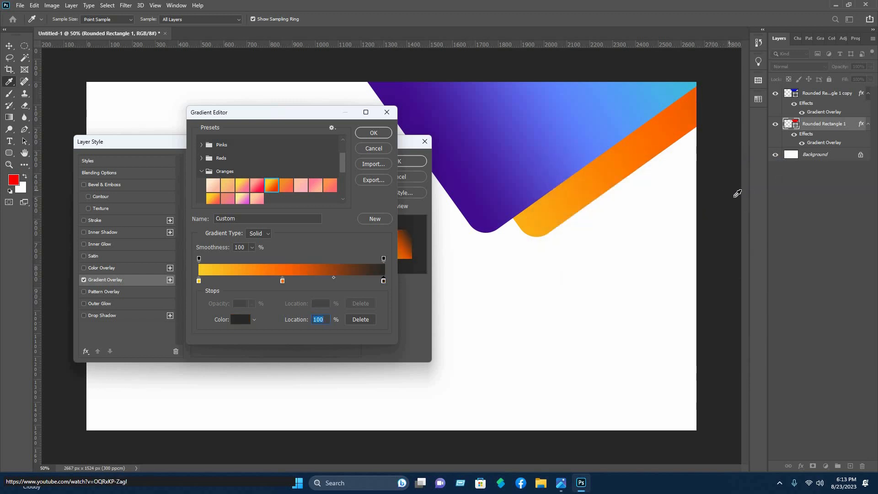
{"action": "key", "text": "ctrl+z"}
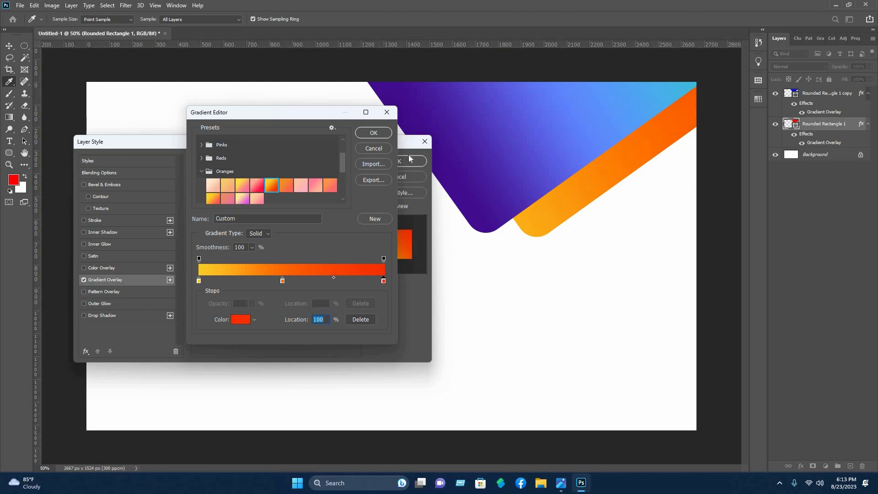
{"action": "left_click", "coordinate": [374, 133]}
{"action": "left_click", "coordinate": [412, 161]}
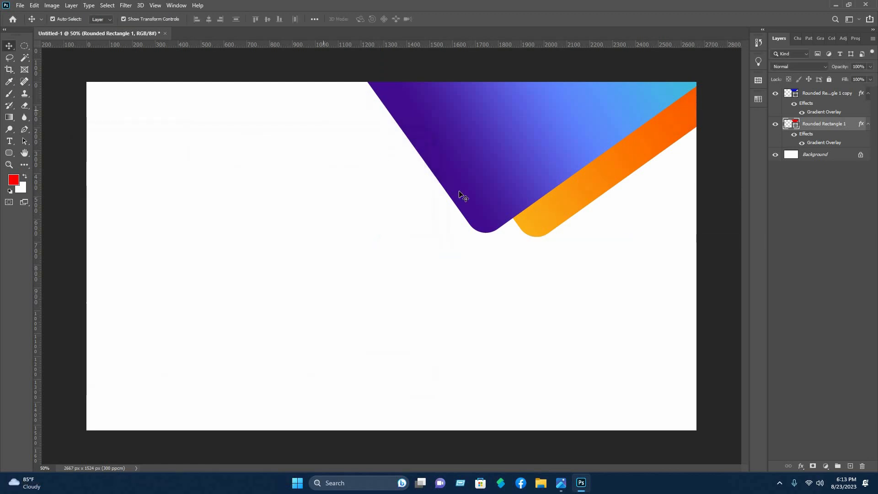
Select the purple and orange shapes and scale them together to about 98.33%
{"action": "left_click", "coordinate": [598, 188]}
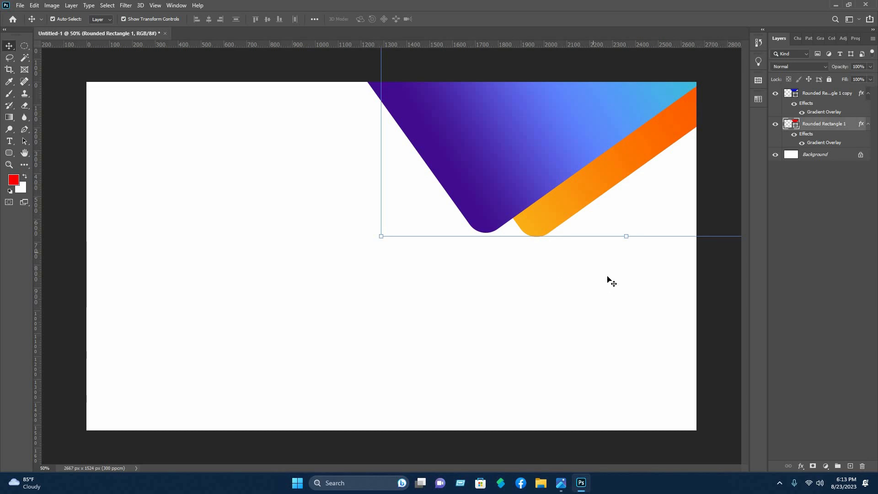
{"action": "left_click_drag", "start_coordinate": [612, 281], "coordinate": [502, 160]}
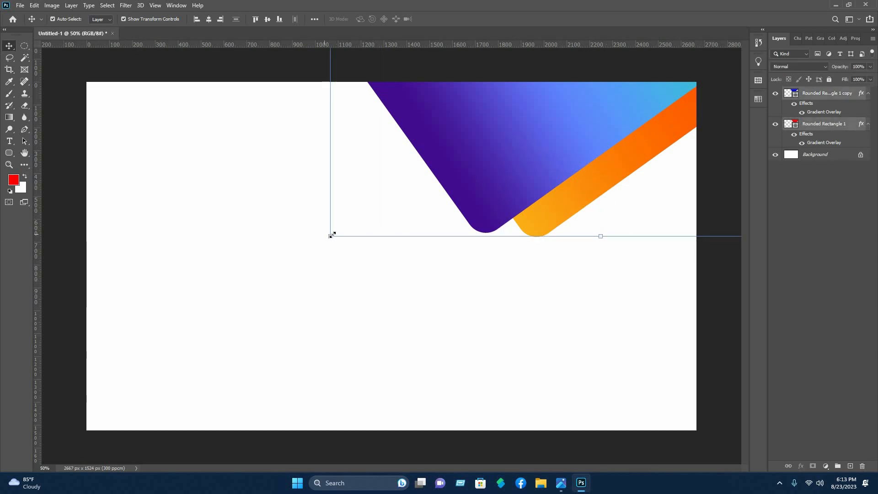
{"action": "key", "text": "ctrl+t"}
{"action": "left_click_drag", "start_coordinate": [331, 236], "coordinate": [340, 229]}
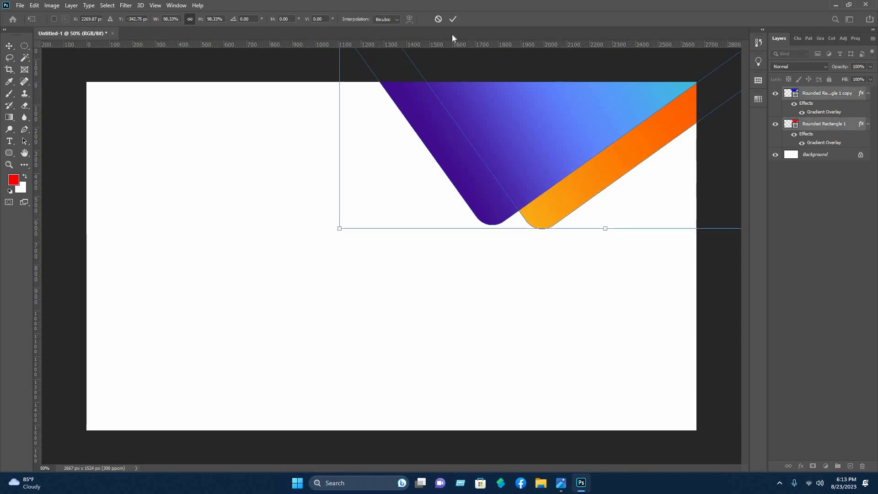
{"action": "left_click", "coordinate": [308, 56]}
{"action": "left_click", "coordinate": [309, 57]}
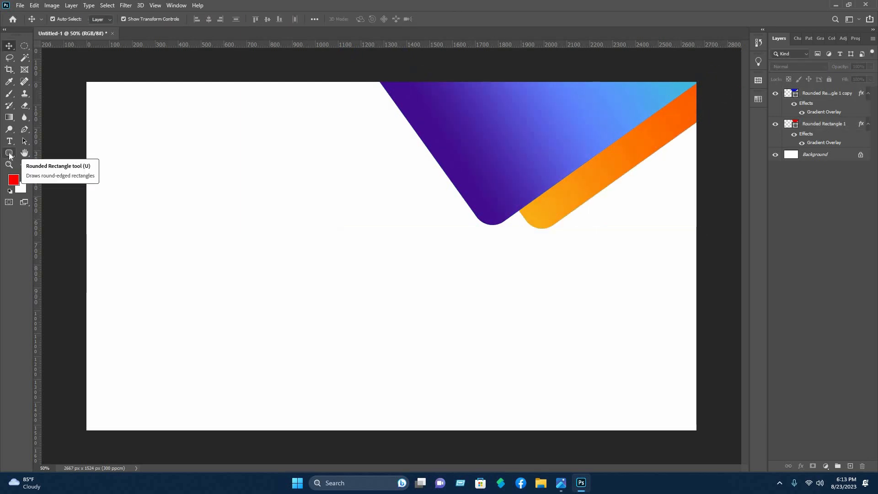
Draw a red rectangular bar along the card's bottom-left edge
{"action": "left_click", "coordinate": [11, 155]}
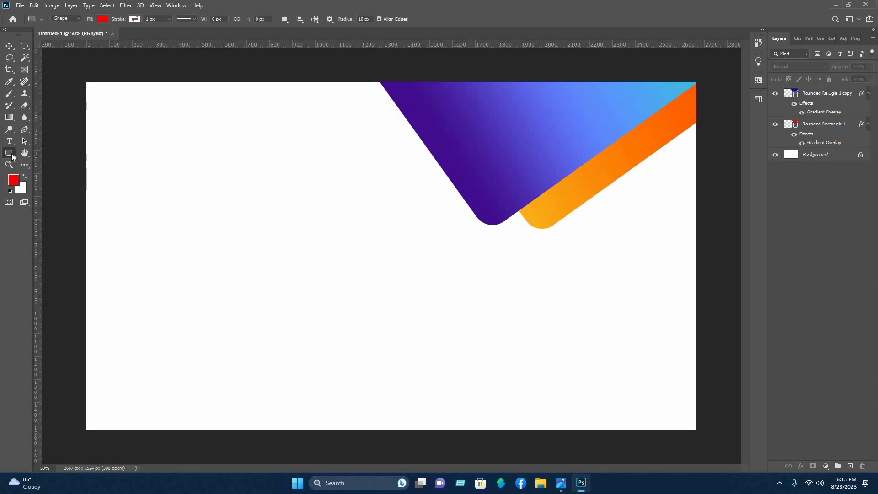
{"action": "right_click", "coordinate": [12, 153]}
{"action": "left_click", "coordinate": [50, 152]}
{"action": "mouse_move", "coordinate": [360, 424]}
{"action": "left_mouse_down"}
{"action": "mouse_move", "coordinate": [398, 433]}
{"action": "mouse_move", "coordinate": [367, 436]}
{"action": "left_mouse_up"}
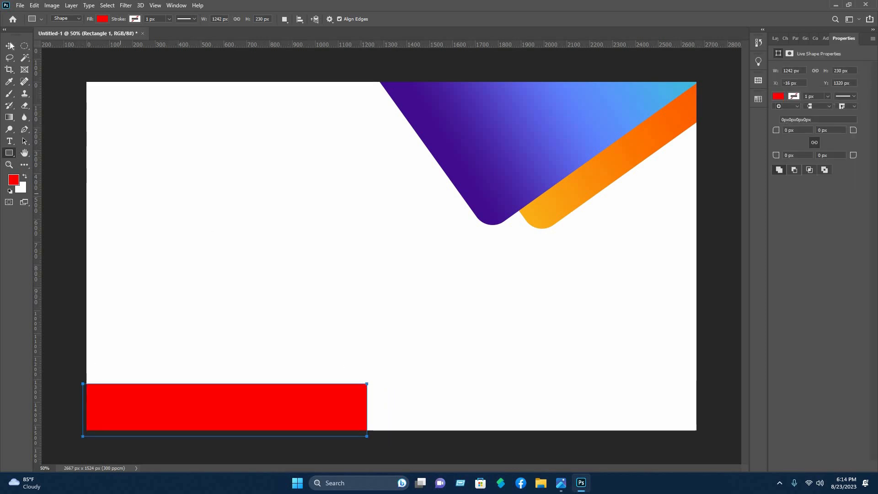
Distort the bar's top-right corner inward to slant its end, and duplicate it rightward
{"action": "key", "text": "v"}
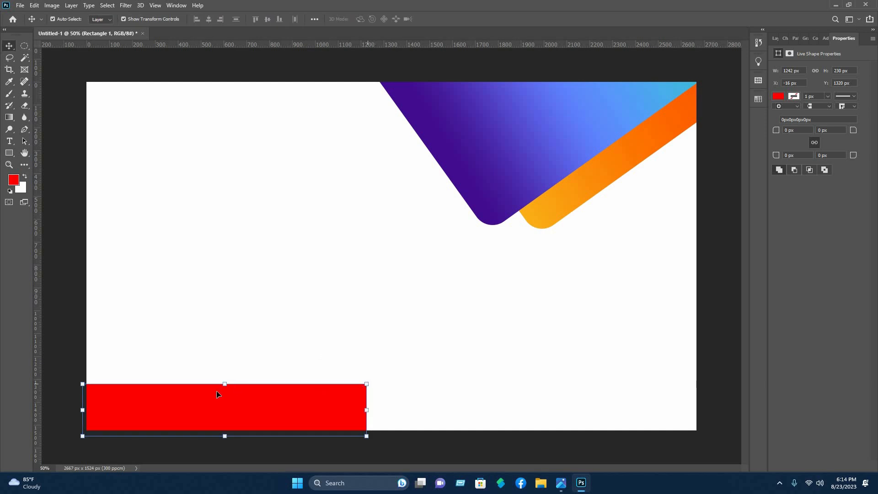
{"action": "key", "text": "ctrl+t"}
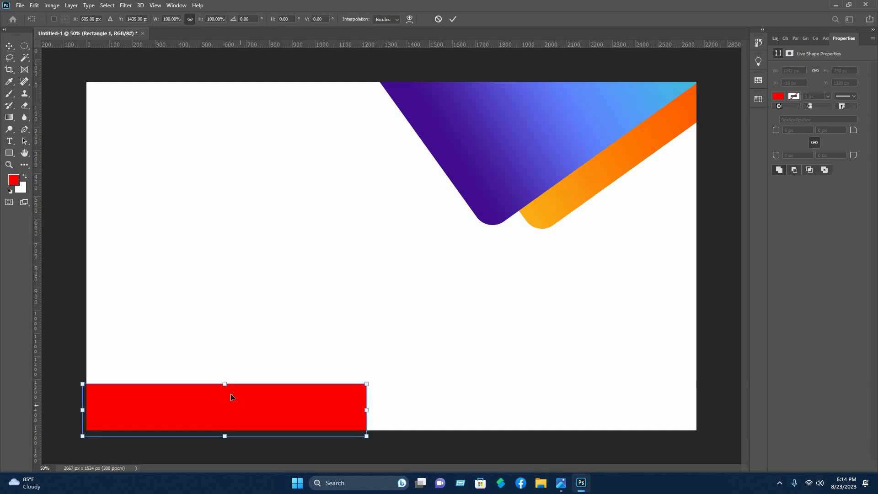
{"action": "right_click", "coordinate": [232, 395]}
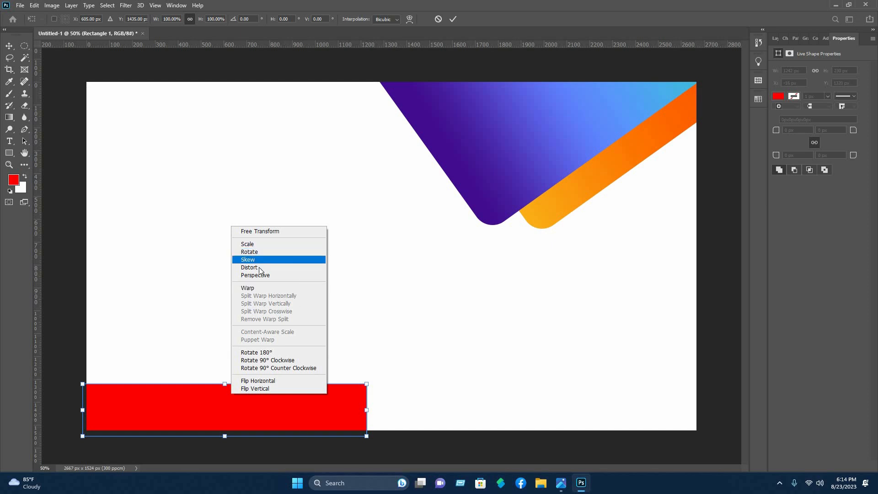
{"action": "left_click", "coordinate": [259, 268]}
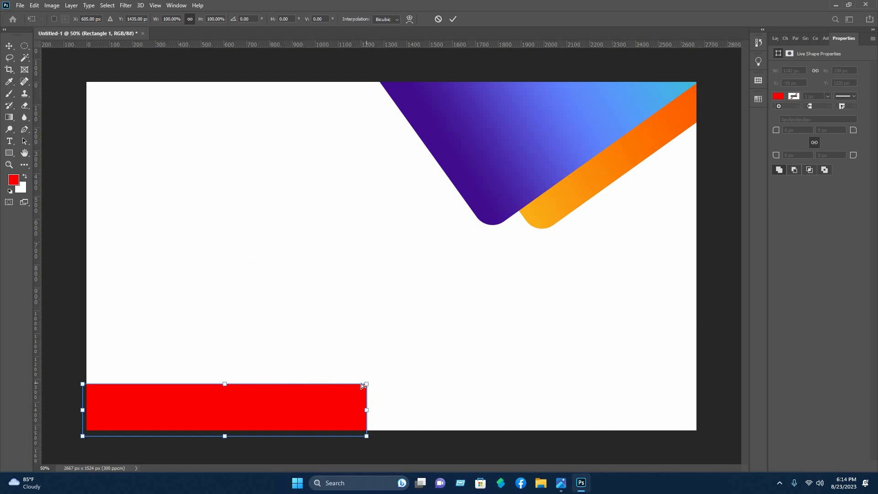
{"action": "left_click_drag", "start_coordinate": [340, 385], "coordinate": [331, 385]}
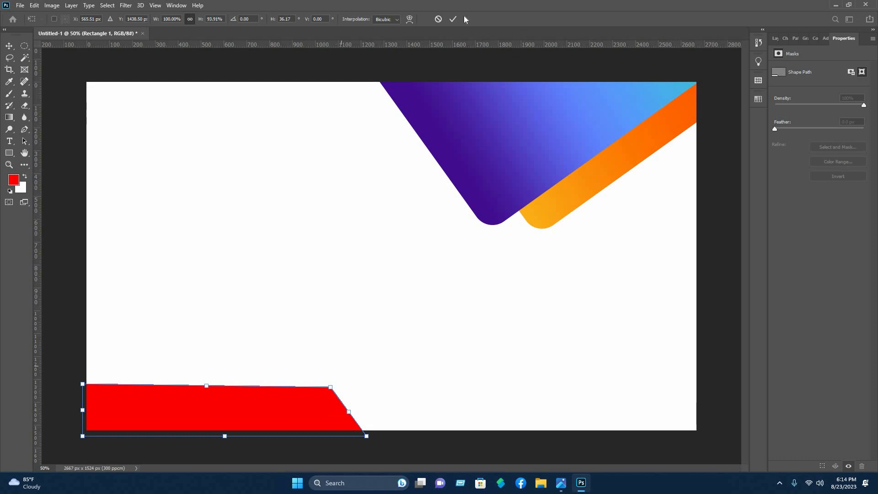
{"action": "key", "text": "Return"}
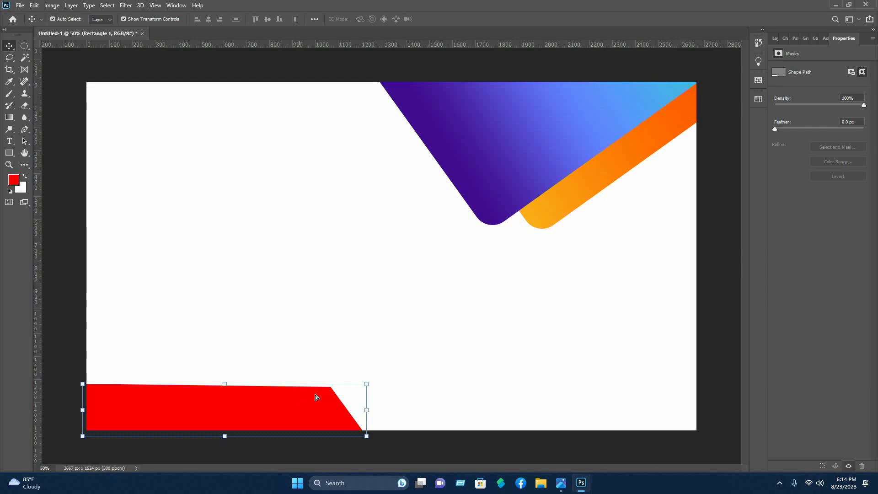
{"action": "left_click_drag", "start_coordinate": [304, 404], "coordinate": [505, 399]}
Nudge the copied bar up into line with the red bar and reselect it
{"action": "key", "text": "Up"}
{"action": "key", "text": "Up"}
{"action": "key", "text": "Up"}
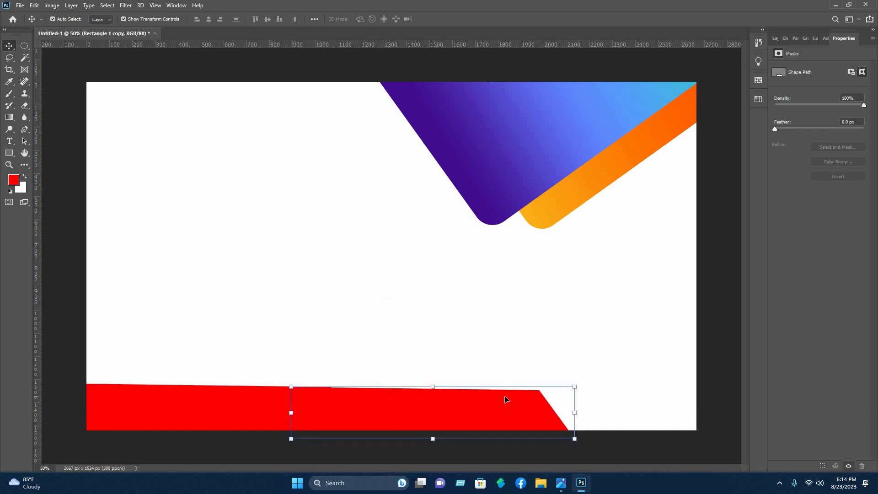
{"action": "scroll", "coordinate": [300, 410], "scroll_direction": "up", "scroll_amount": 8}
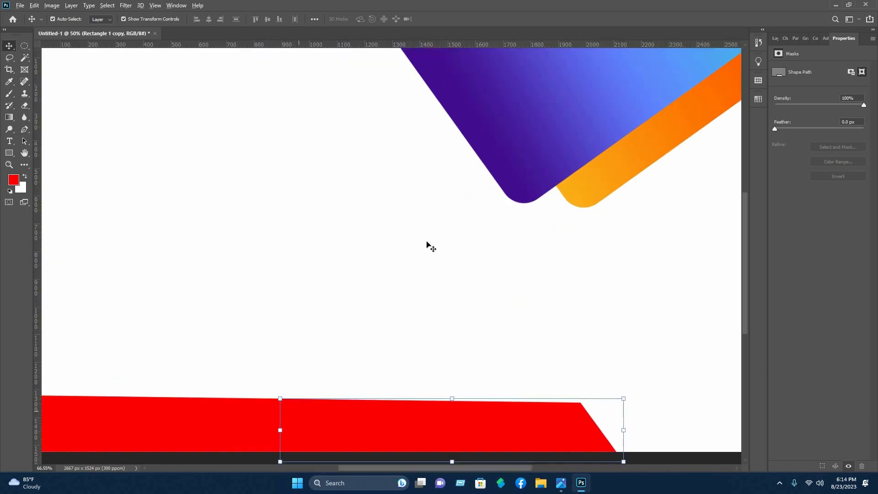
{"action": "left_click", "coordinate": [391, 406], "text": "shift"}
{"action": "left_click", "coordinate": [392, 409]}
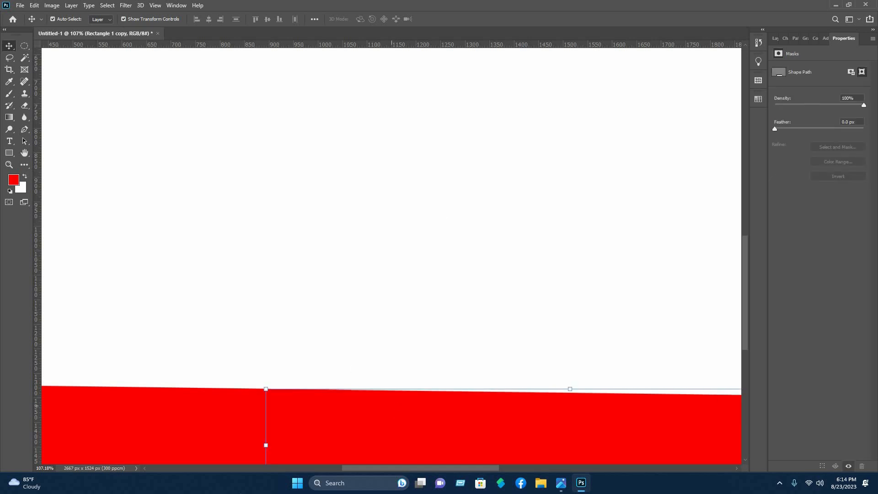
{"action": "left_click", "coordinate": [333, 362]}
{"action": "scroll", "coordinate": [520, 411], "scroll_direction": "down", "scroll_amount": 8}
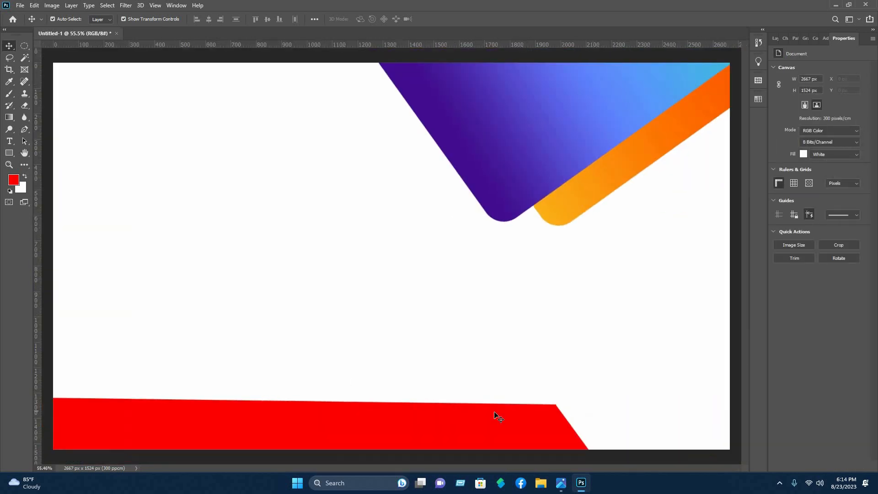
{"action": "left_click", "coordinate": [495, 412]}
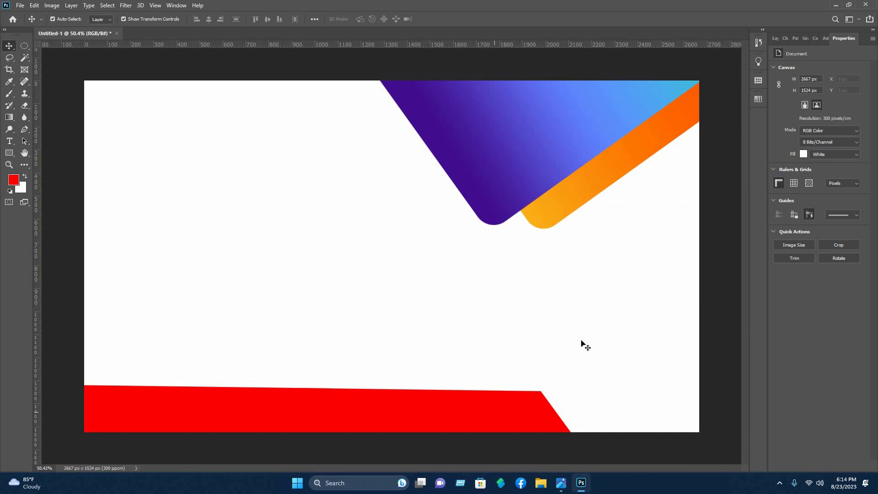
Fill the copied bar blue and move its layer beneath the red bar
{"action": "left_click", "coordinate": [773, 39]}
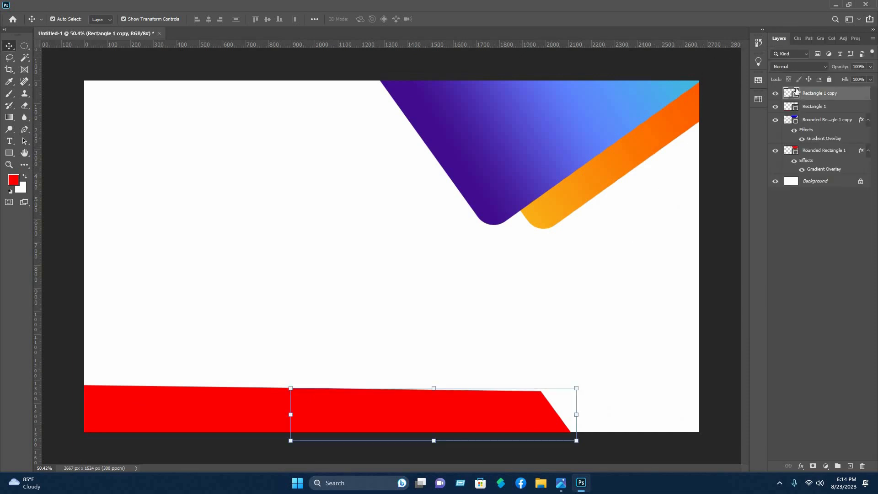
{"action": "double_click", "coordinate": [789, 94]}
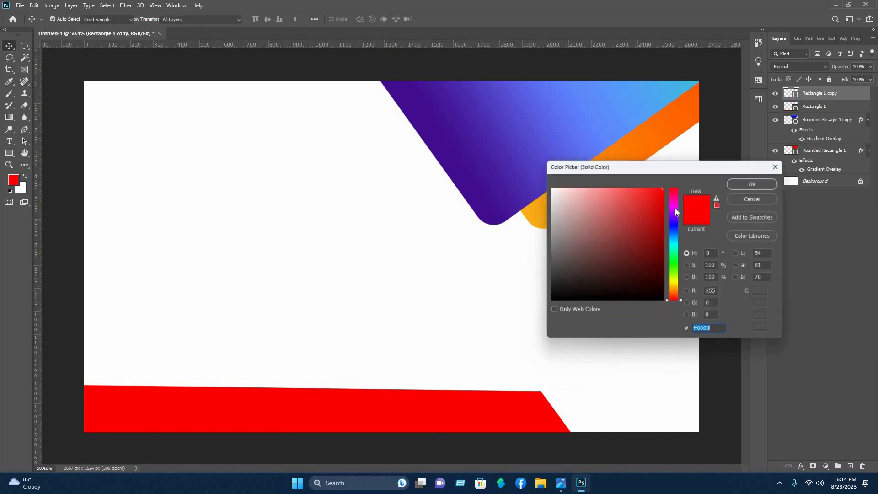
{"action": "left_click_drag", "start_coordinate": [675, 213], "coordinate": [674, 225]}
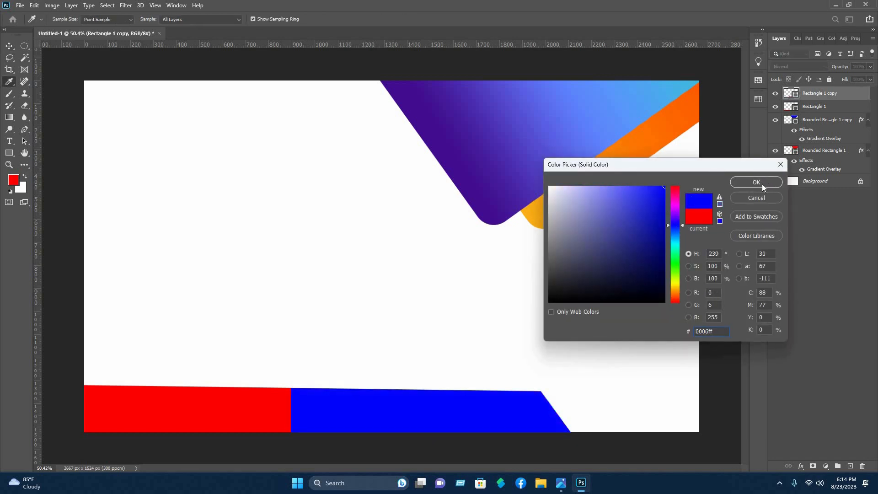
{"action": "left_click", "coordinate": [756, 182]}
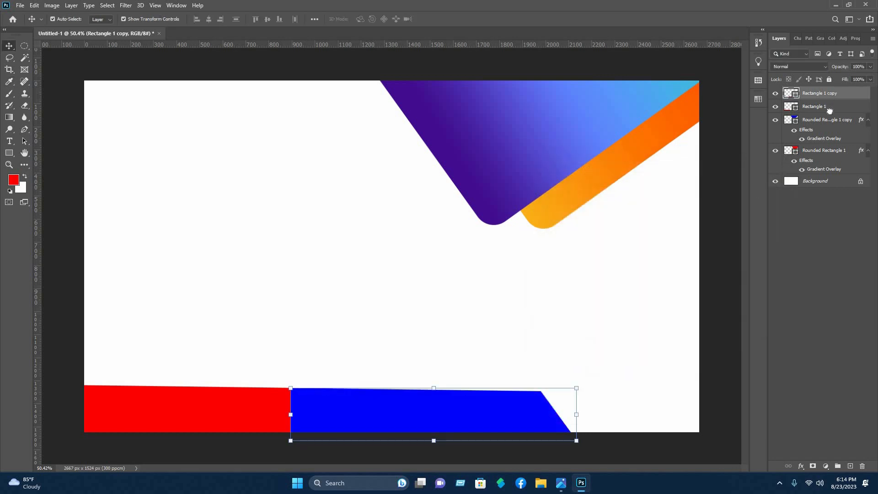
{"action": "left_click_drag", "start_coordinate": [829, 111], "coordinate": [829, 114]}
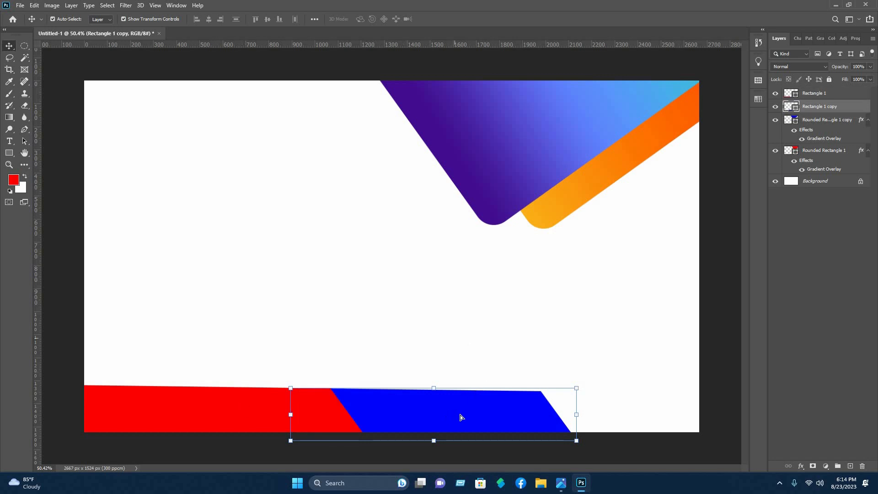
Slide the blue bar slightly further right along the card's bottom edge
{"action": "left_click_drag", "start_coordinate": [473, 416], "coordinate": [467, 417]}
{"action": "left_click", "coordinate": [396, 324]}
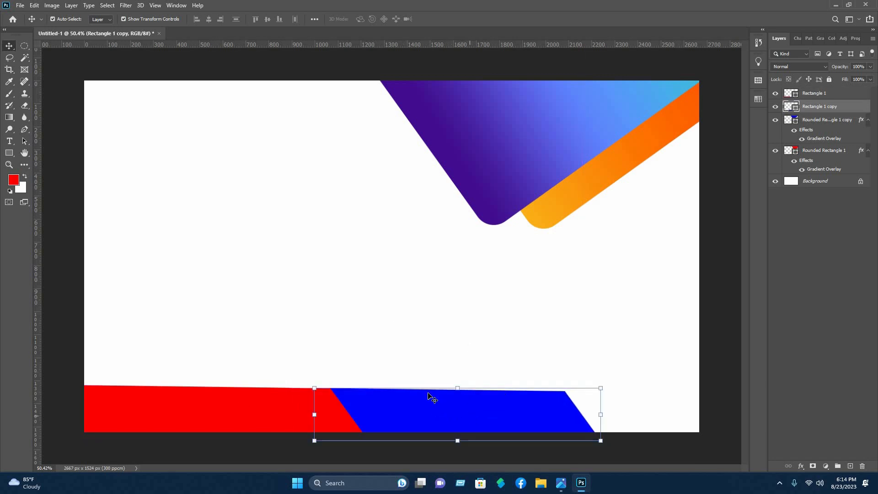
{"action": "left_click", "coordinate": [512, 425]}
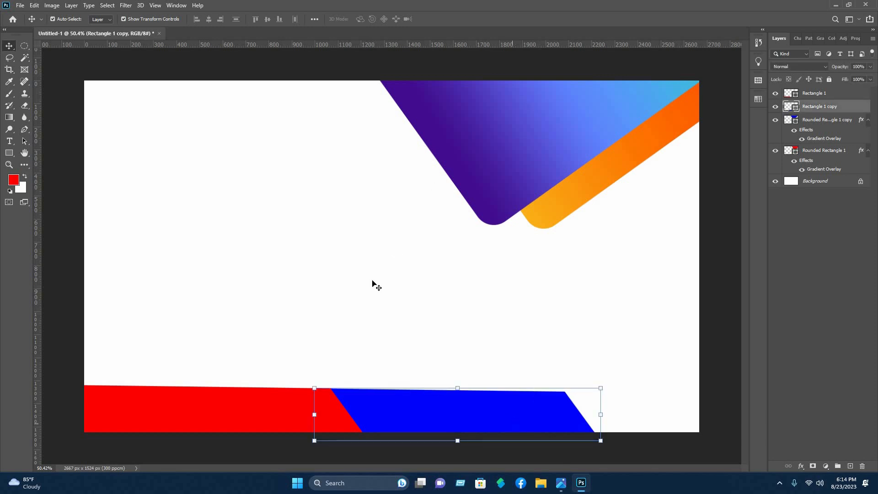
{"action": "left_click", "coordinate": [545, 300]}
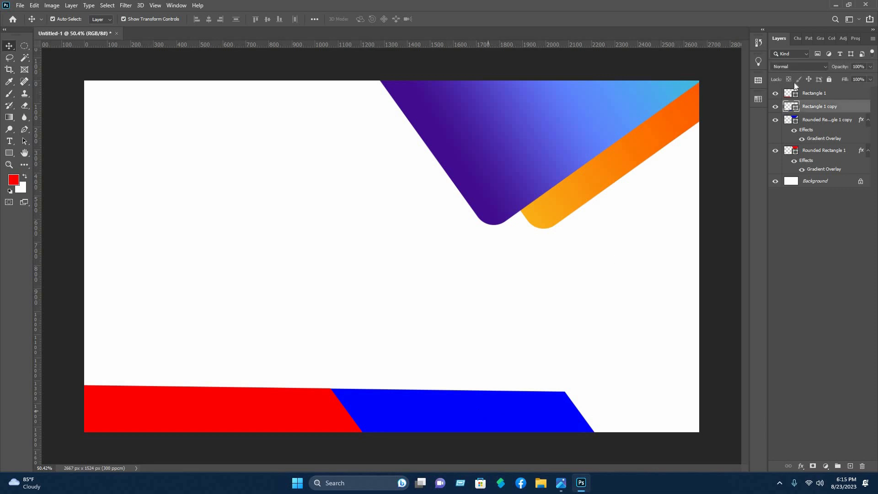
Apply a yellow-to-red gradient overlay to the blue bar's Rectangle 1 copy layer
{"action": "left_click", "coordinate": [825, 107]}
{"action": "right_click", "coordinate": [808, 104]}
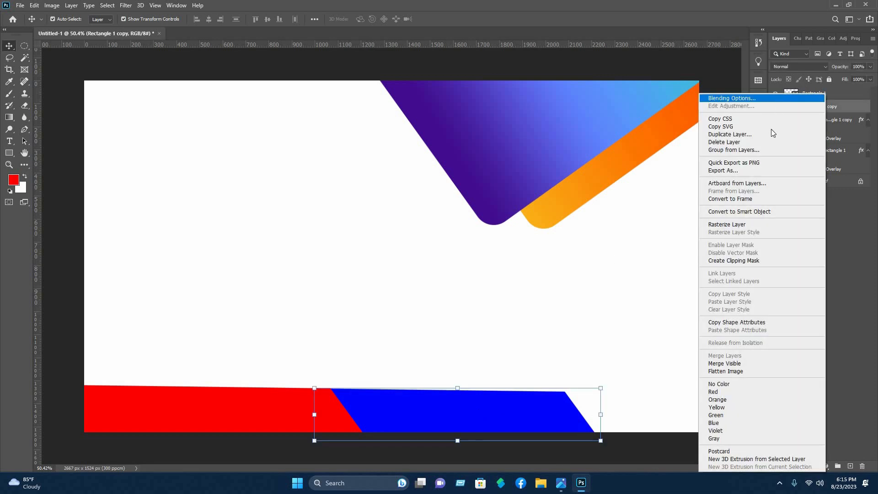
{"action": "left_click", "coordinate": [778, 97]}
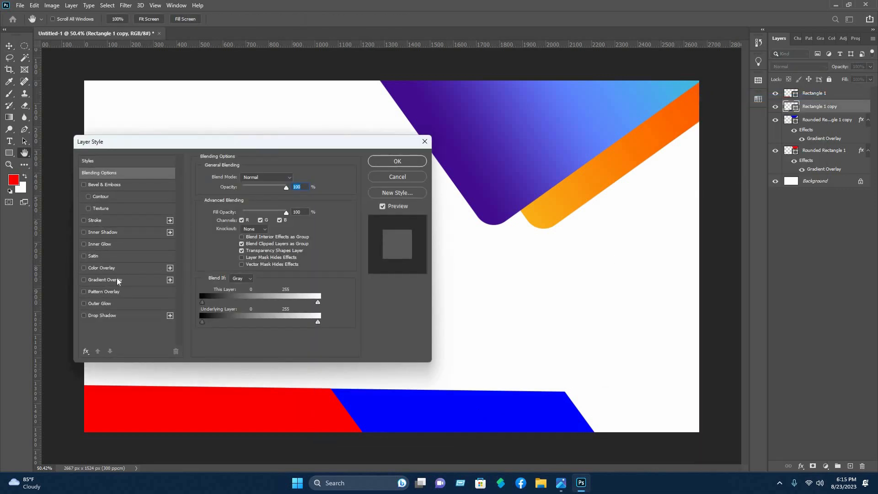
{"action": "left_click", "coordinate": [117, 278]}
{"action": "left_click", "coordinate": [397, 161]}
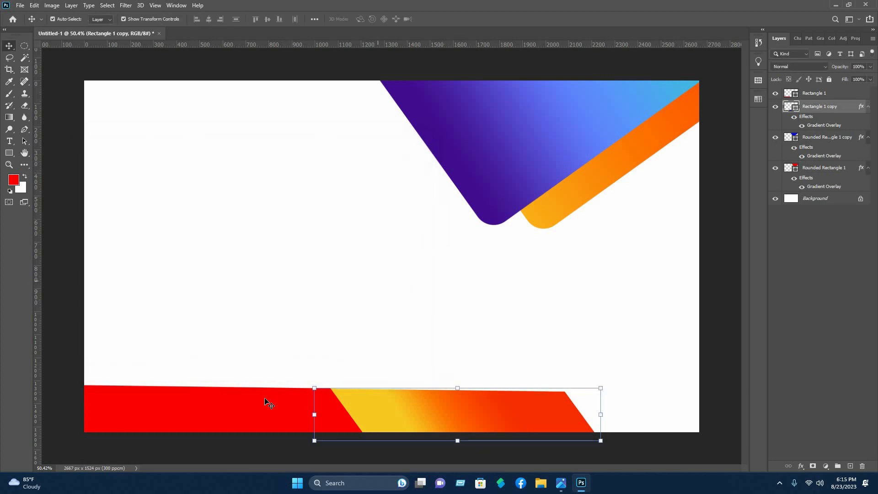
Give the red bar the same gradient overlay and reposition the gradient within it
{"action": "left_click", "coordinate": [267, 401]}
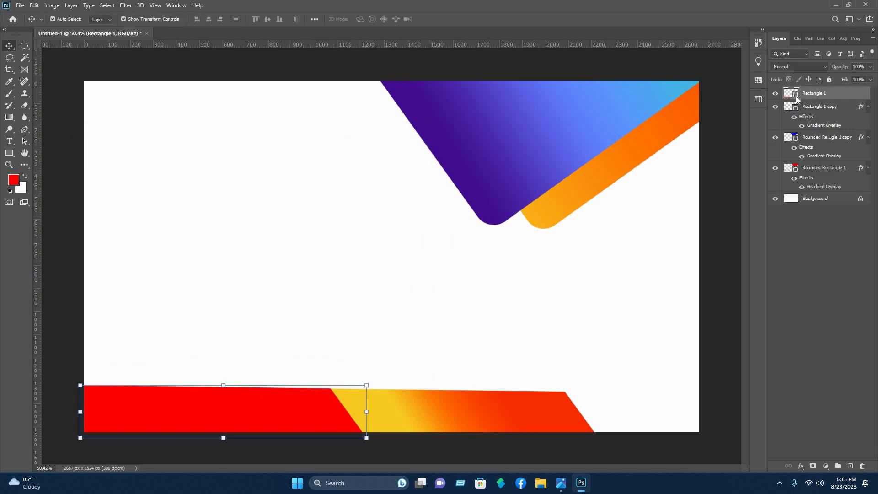
{"action": "right_click", "coordinate": [796, 98]}
{"action": "left_click", "coordinate": [796, 96]}
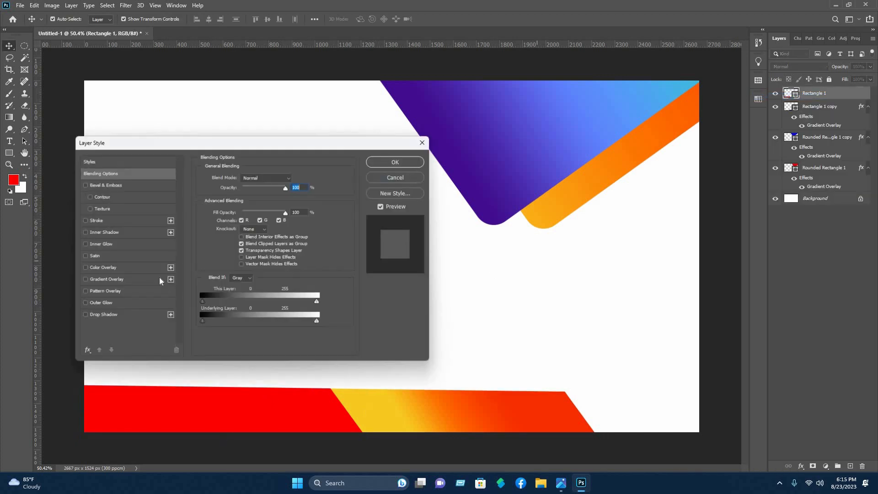
{"action": "left_click", "coordinate": [134, 283]}
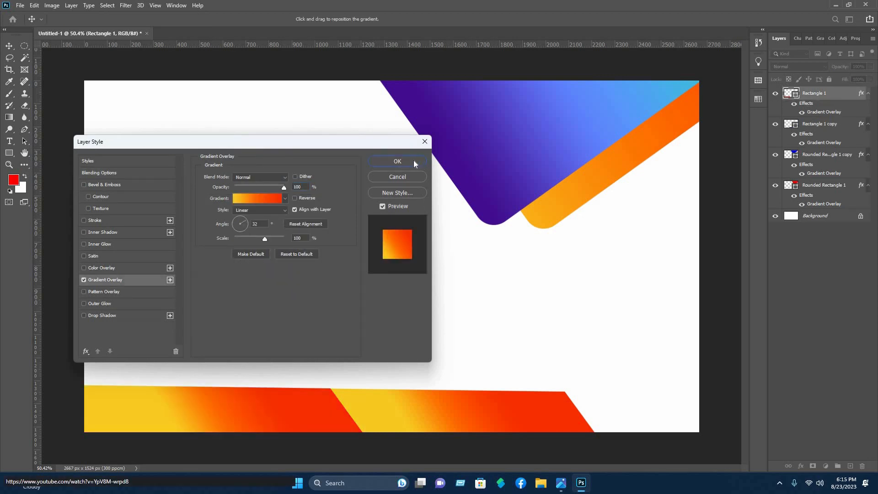
{"action": "left_click_drag", "start_coordinate": [671, 447], "coordinate": [618, 381]}
{"action": "left_click_drag", "start_coordinate": [646, 408], "coordinate": [598, 416]}
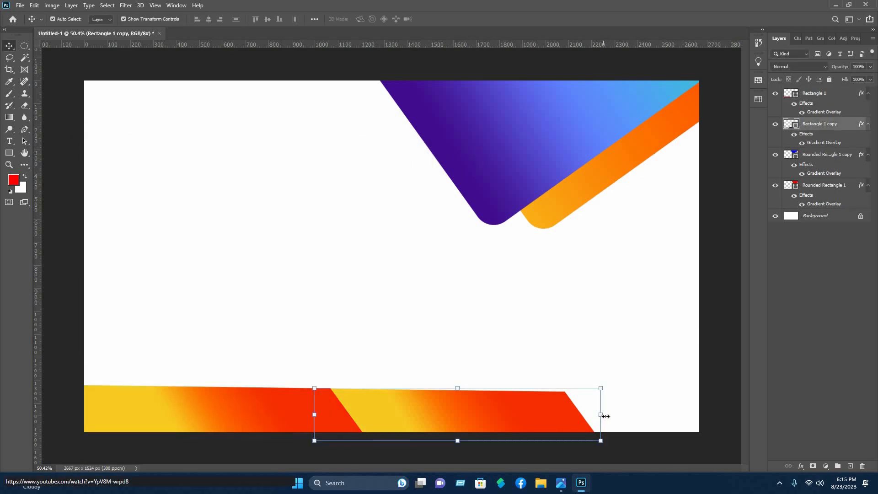
Scale both bottom gradient bars to about 95% width and 85% height, then select the rounded shapes
{"action": "left_click_drag", "start_coordinate": [682, 404], "coordinate": [228, 408]}
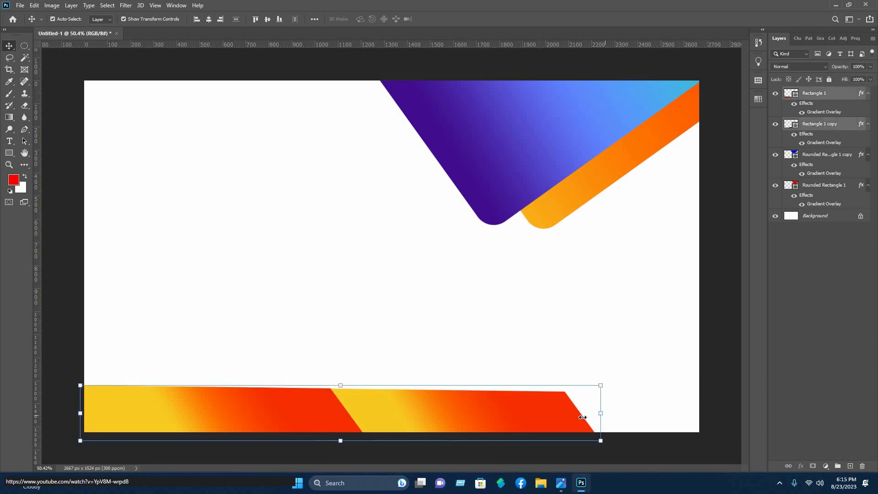
{"action": "left_click_drag", "start_coordinate": [582, 417], "coordinate": [547, 419]}
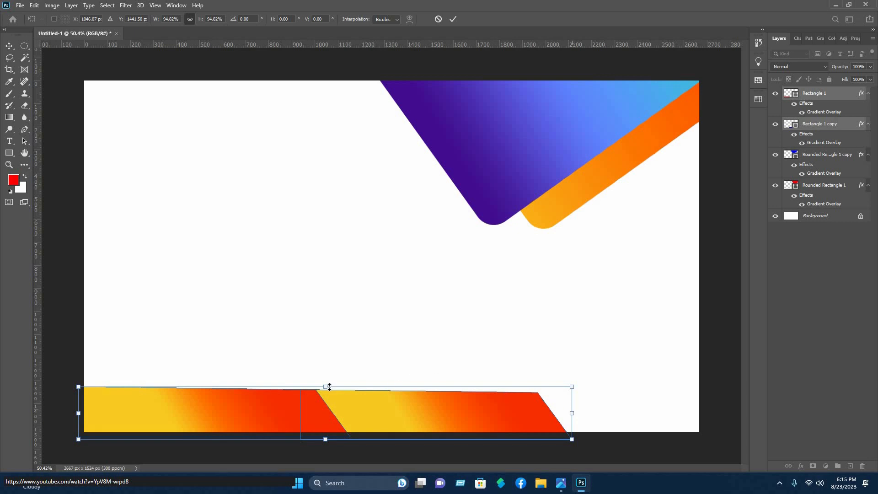
{"action": "left_click_drag", "start_coordinate": [324, 392], "coordinate": [324, 397]}
{"action": "left_click", "coordinate": [454, 20]}
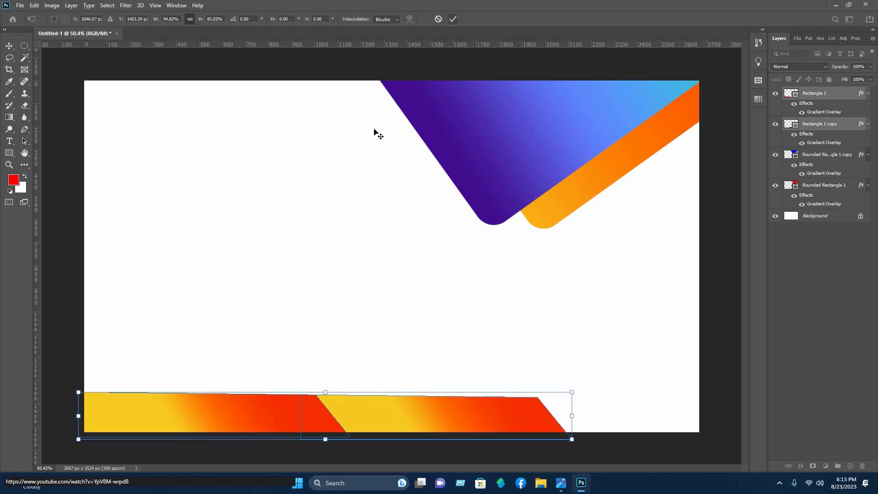
{"action": "left_click_drag", "start_coordinate": [354, 154], "coordinate": [349, 161]}
{"action": "left_click_drag", "start_coordinate": [649, 270], "coordinate": [509, 118]}
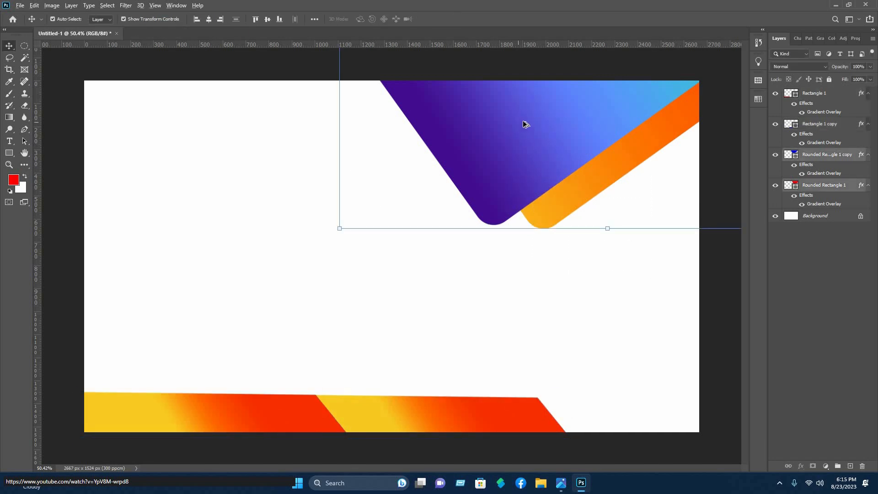
Duplicate the blue and orange rounded shapes and rotate the copies slightly clockwise
{"action": "left_click_drag", "start_coordinate": [515, 141], "coordinate": [451, 216]}
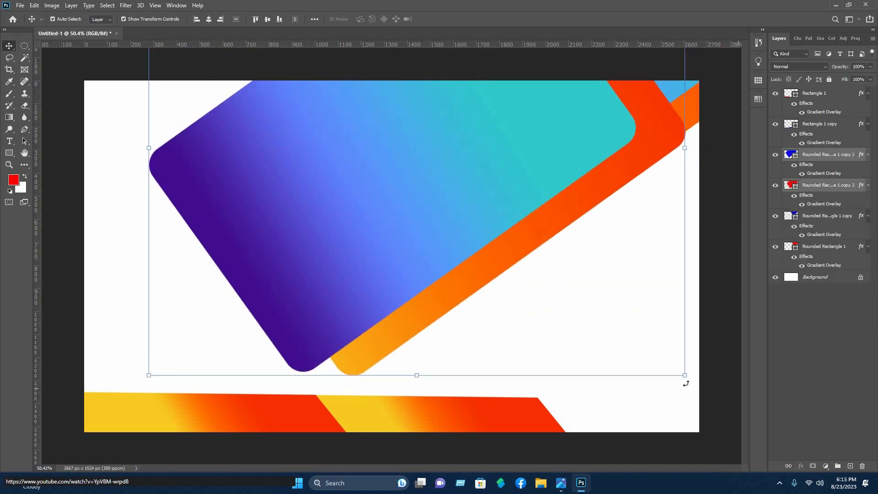
{"action": "left_click_drag", "start_coordinate": [275, 243], "coordinate": [549, 493]}
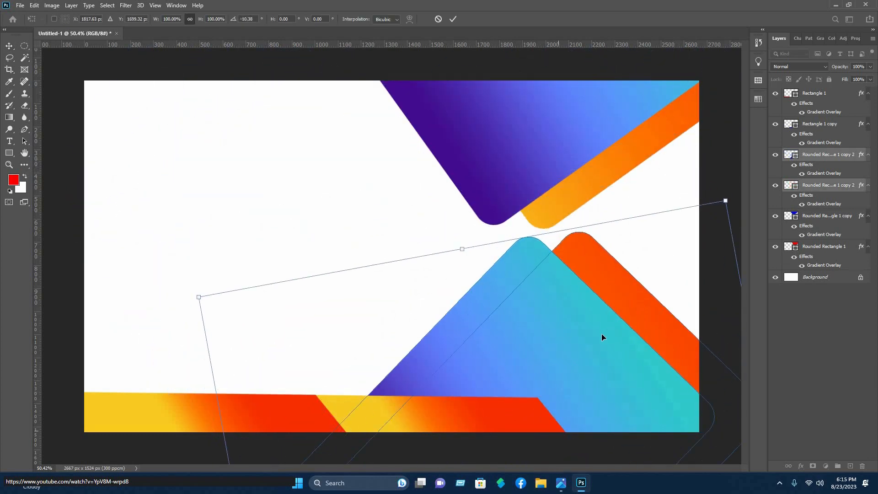
{"action": "left_click_drag", "start_coordinate": [607, 329], "coordinate": [606, 329]}
Shrink the copies to about 26.77%, tilt them, and place them at the bottom-right corner
{"action": "left_click_drag", "start_coordinate": [720, 206], "coordinate": [630, 352]}
{"action": "left_click_drag", "start_coordinate": [591, 440], "coordinate": [626, 413]}
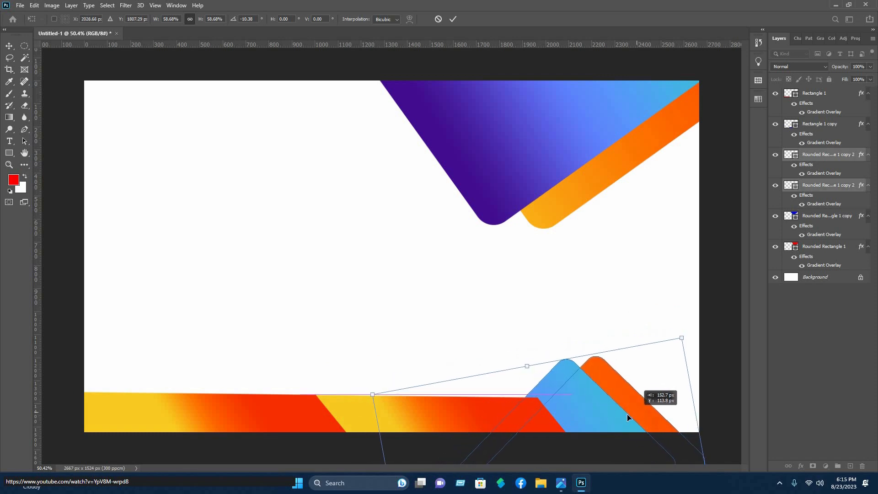
{"action": "left_click_drag", "start_coordinate": [682, 337], "coordinate": [638, 389]}
{"action": "left_click_drag", "start_coordinate": [549, 454], "coordinate": [609, 231]}
{"action": "left_click_drag", "start_coordinate": [700, 165], "coordinate": [649, 205]}
{"action": "left_click_drag", "start_coordinate": [557, 338], "coordinate": [570, 415]}
{"action": "left_click_drag", "start_coordinate": [650, 362], "coordinate": [660, 379]}
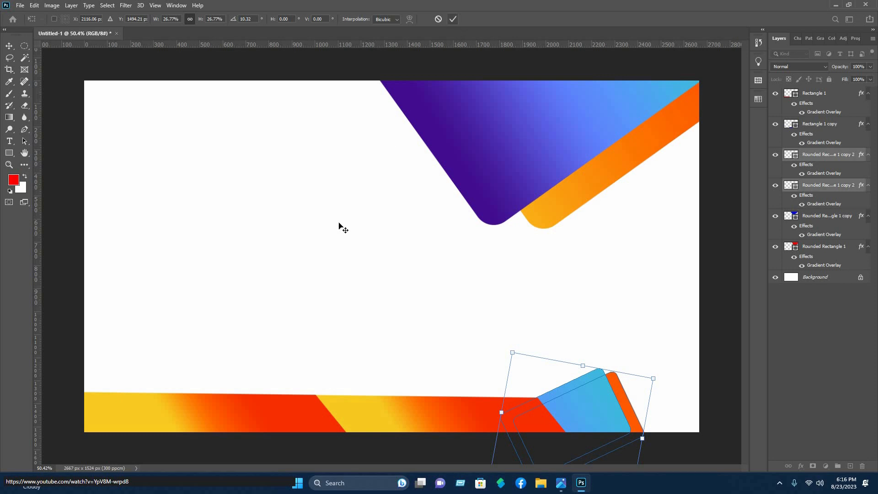
{"action": "left_click", "coordinate": [453, 19]}
{"action": "left_click", "coordinate": [673, 426]}
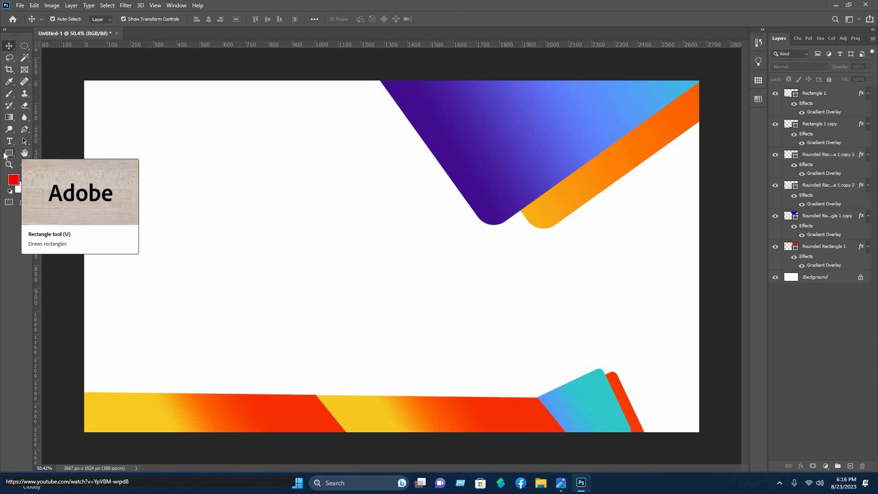
Draw a red rectangle, thin it and rotate it 90° into a vertical bar
{"action": "key", "text": "u"}
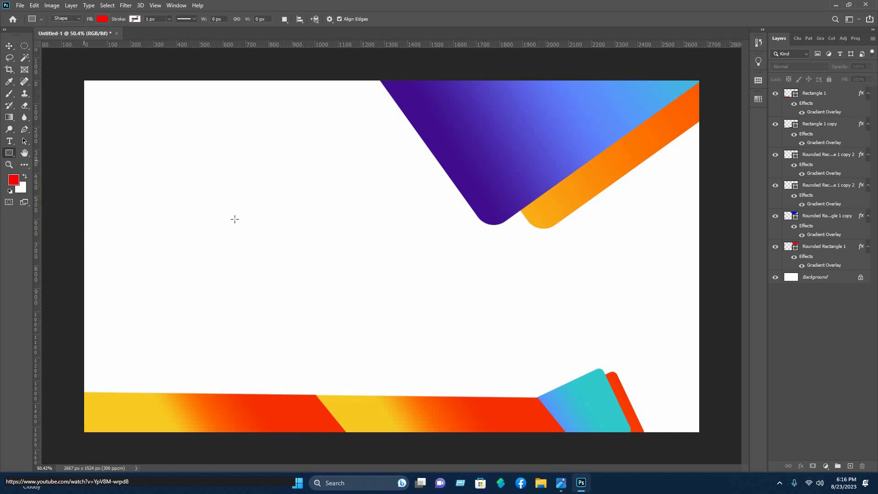
{"action": "left_click_drag", "start_coordinate": [190, 192], "coordinate": [424, 202]}
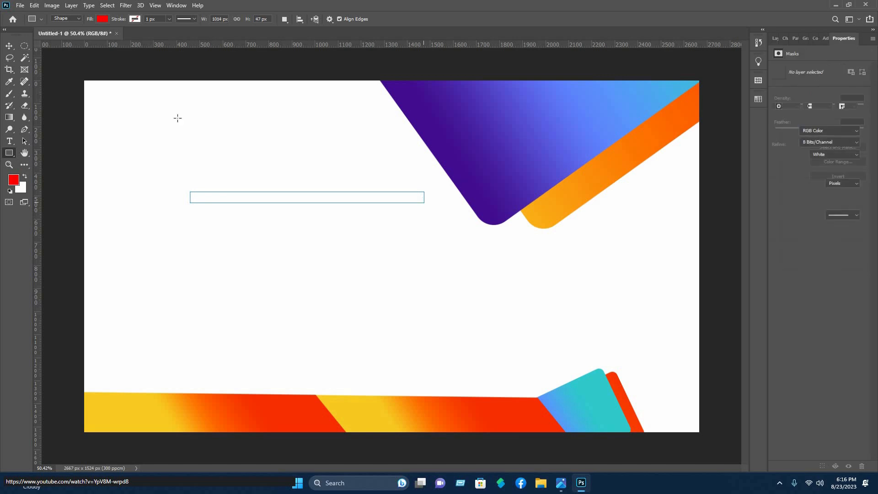
{"action": "key", "text": "v"}
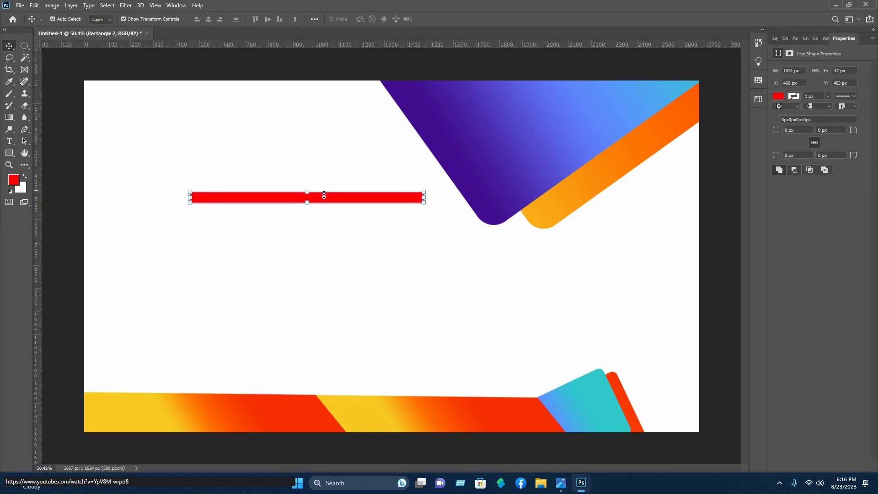
{"action": "left_click_drag", "start_coordinate": [324, 195], "coordinate": [411, 199]}
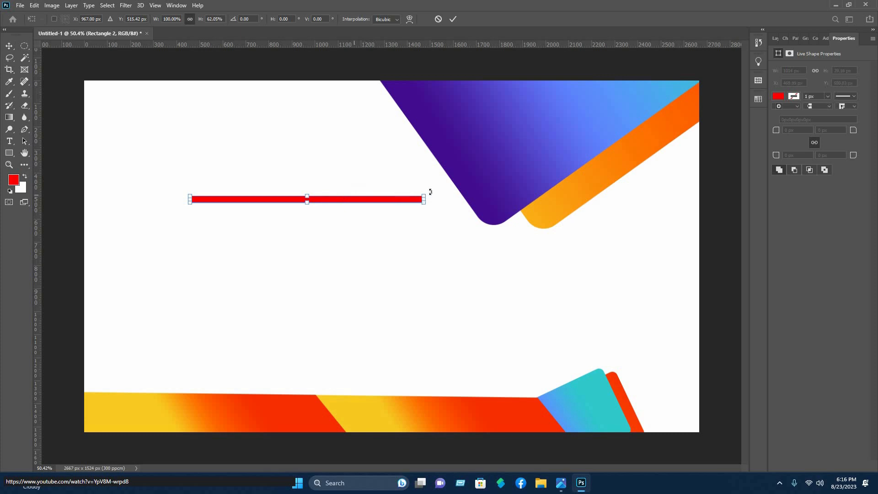
{"action": "left_click_drag", "start_coordinate": [321, 326], "coordinate": [92, 332]}
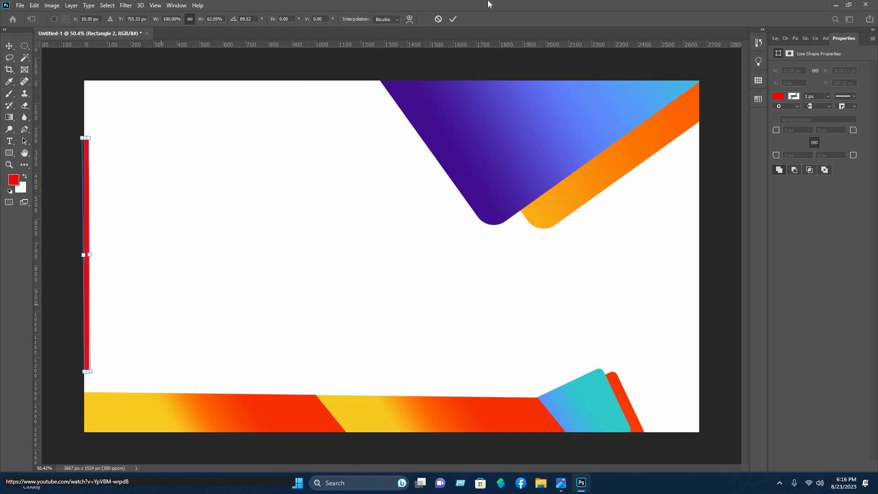
{"action": "key", "text": "Return"}
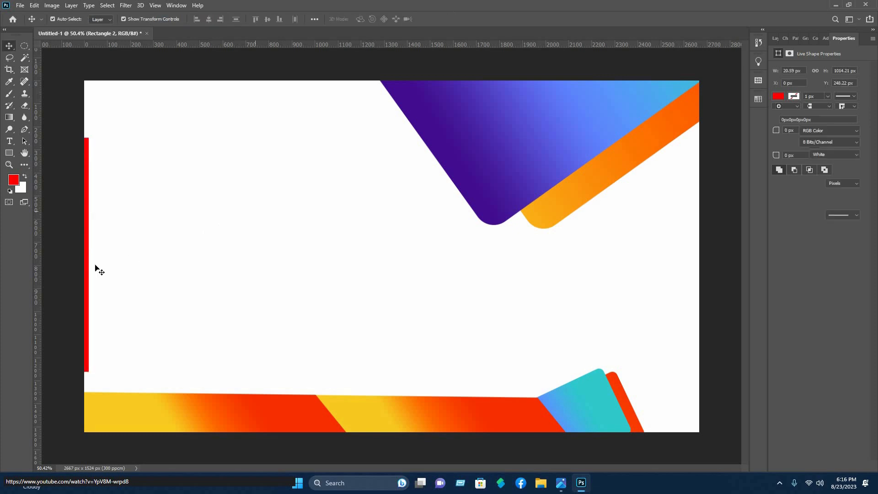
Nudge the thin red bar up 10 px along the card's left edge
{"action": "left_click", "coordinate": [87, 266]}
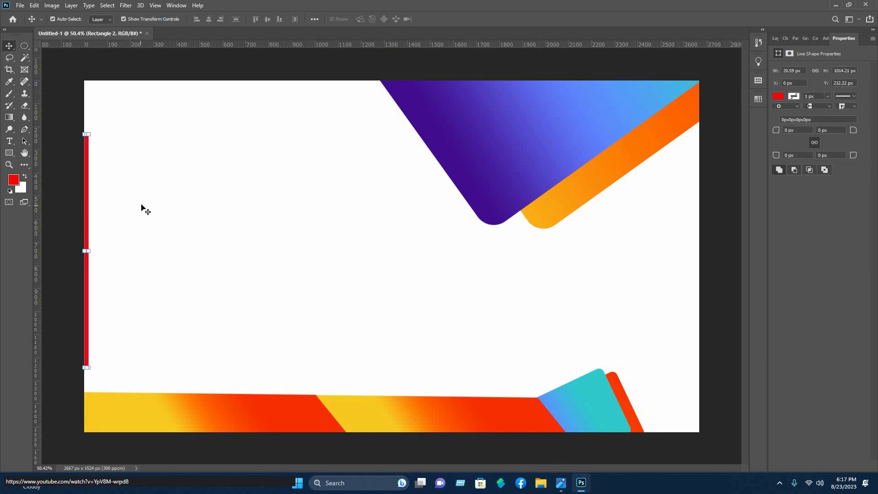
{"action": "key", "text": "shift+Up"}
{"action": "left_click", "coordinate": [98, 235]}
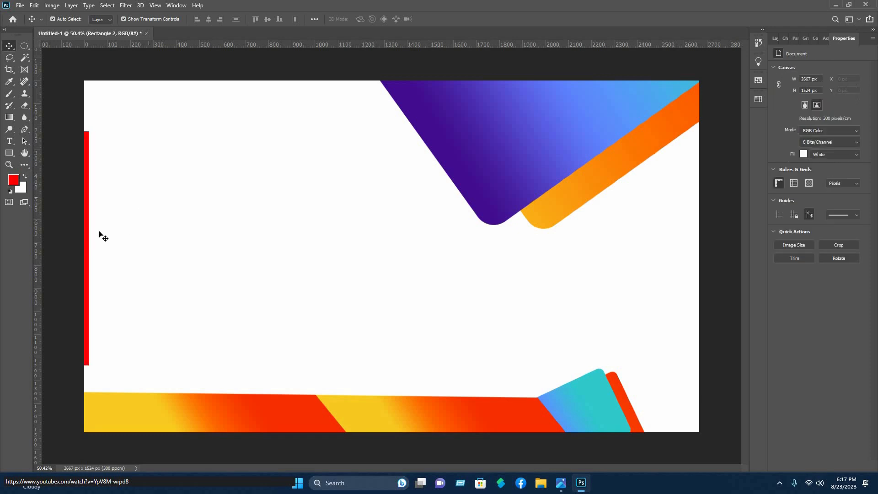
{"action": "left_click", "coordinate": [774, 39]}
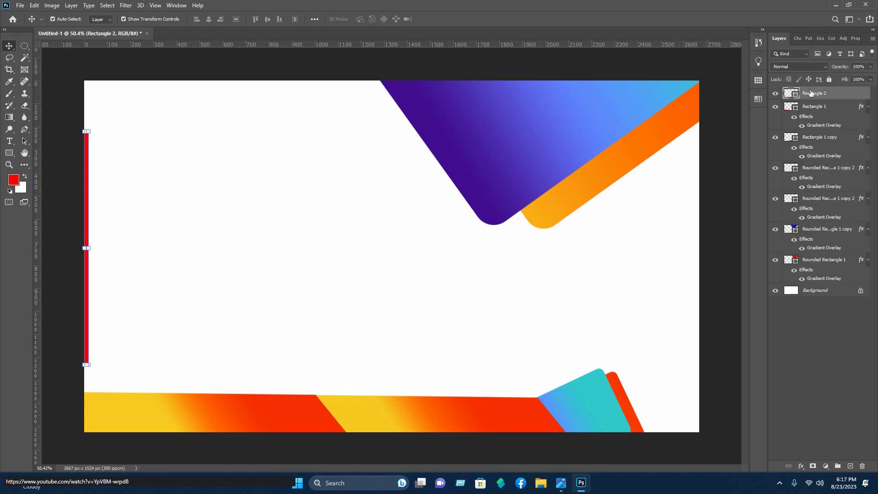
Apply a red-to-yellow gradient overlay to the Rectangle 2 left-edge bar
{"action": "right_click", "coordinate": [799, 94]}
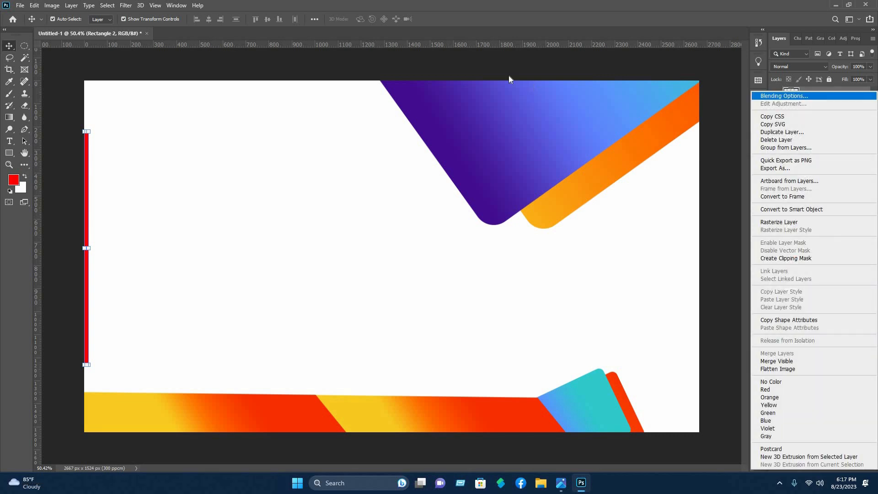
{"action": "key", "text": "Escape"}
{"action": "left_click_drag", "start_coordinate": [117, 146], "coordinate": [386, 172]}
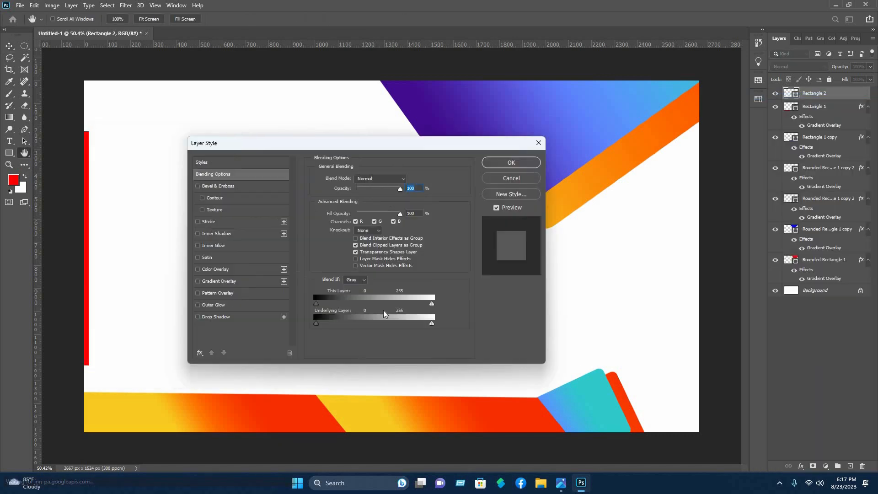
{"action": "left_click", "coordinate": [380, 306]}
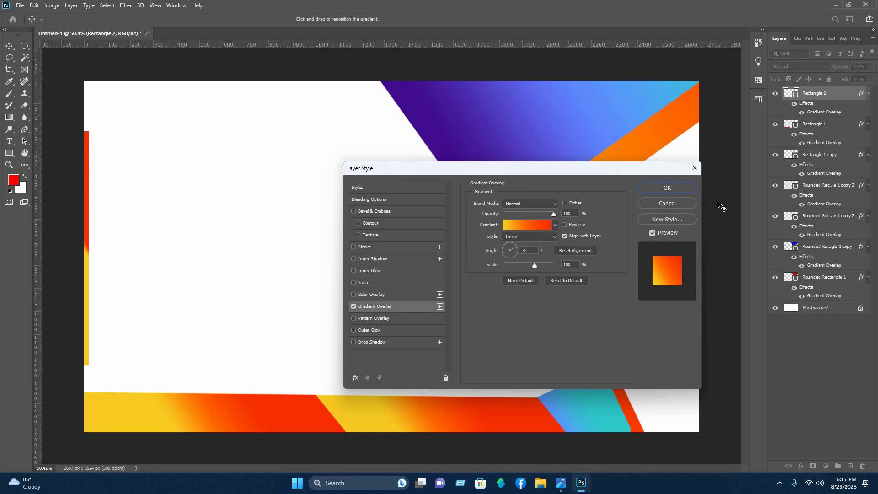
{"action": "left_click", "coordinate": [668, 188]}
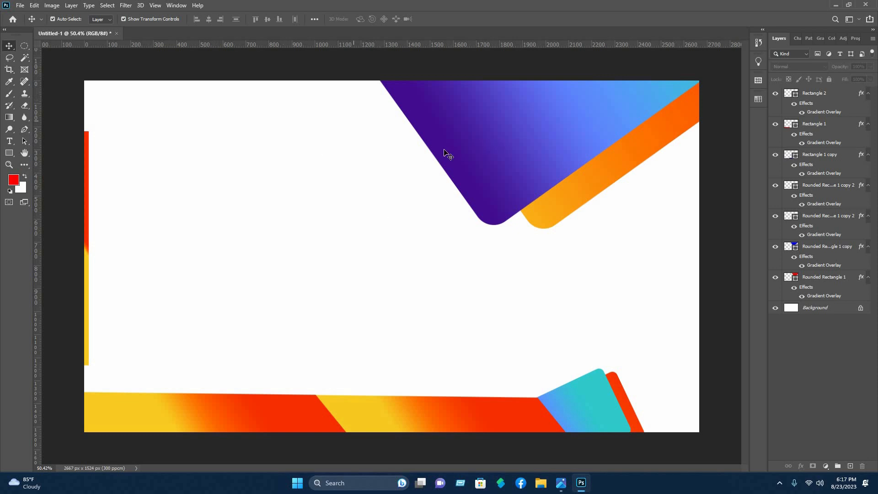
Open the contact icon image files from the business card icons folder
{"action": "left_click", "coordinate": [20, 5]}
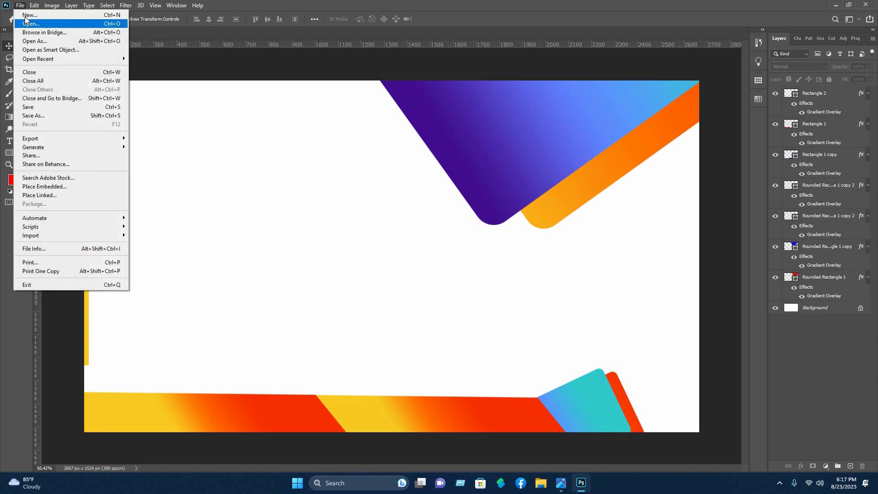
{"action": "left_click", "coordinate": [25, 23]}
{"action": "scroll", "coordinate": [157, 78], "scroll_direction": "down", "scroll_amount": 5}
{"action": "scroll", "coordinate": [55, 169], "scroll_direction": "down", "scroll_amount": 1}
{"action": "left_click", "coordinate": [51, 178]}
{"action": "double_click", "coordinate": [177, 113]}
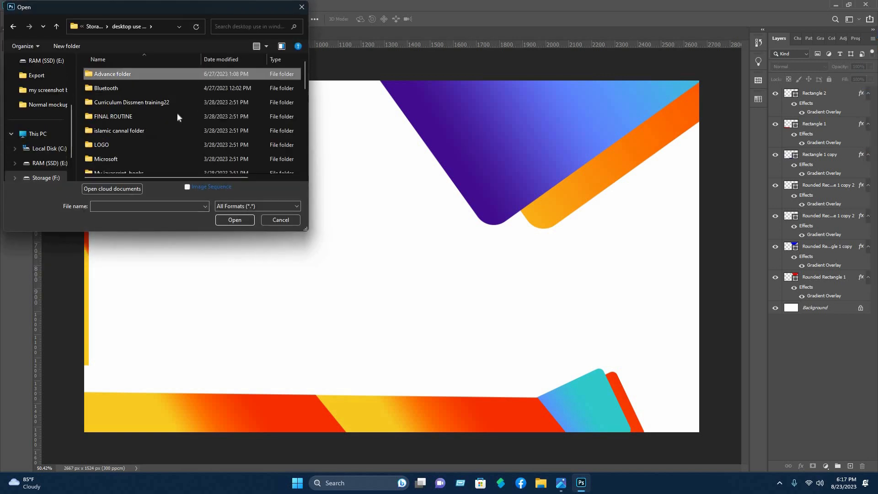
{"action": "double_click", "coordinate": [119, 75]}
{"action": "double_click", "coordinate": [177, 113]}
{"action": "scroll", "coordinate": [234, 150], "scroll_direction": "down", "scroll_amount": 5}
{"action": "scroll", "coordinate": [232, 146], "scroll_direction": "down", "scroll_amount": 2}
{"action": "left_click", "coordinate": [107, 86]}
{"action": "left_click", "coordinate": [233, 87], "text": "shift"}
{"action": "scroll", "coordinate": [187, 137], "scroll_direction": "down", "scroll_amount": 1}
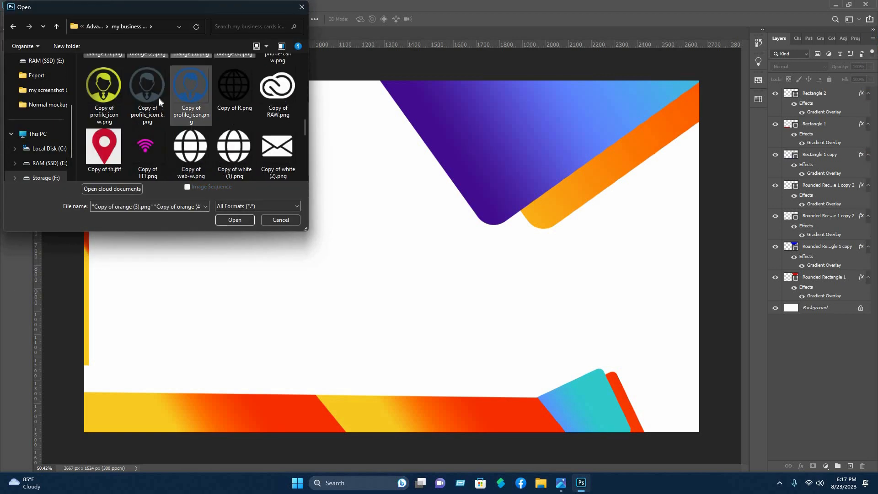
{"action": "left_click", "coordinate": [155, 100], "text": "ctrl"}
Bring the globe, envelope and pin icons into the card and shrink them to about 13%
{"action": "left_click", "coordinate": [505, 33]}
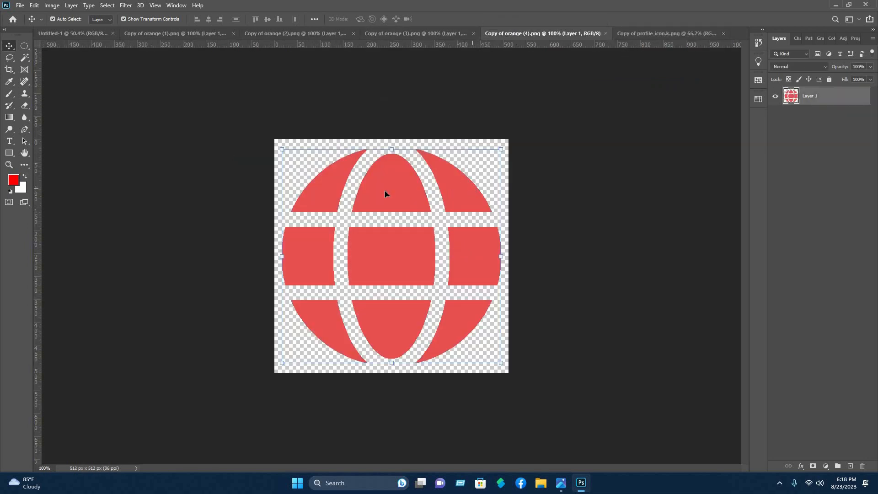
{"action": "left_click_drag", "start_coordinate": [379, 186], "coordinate": [187, 192]}
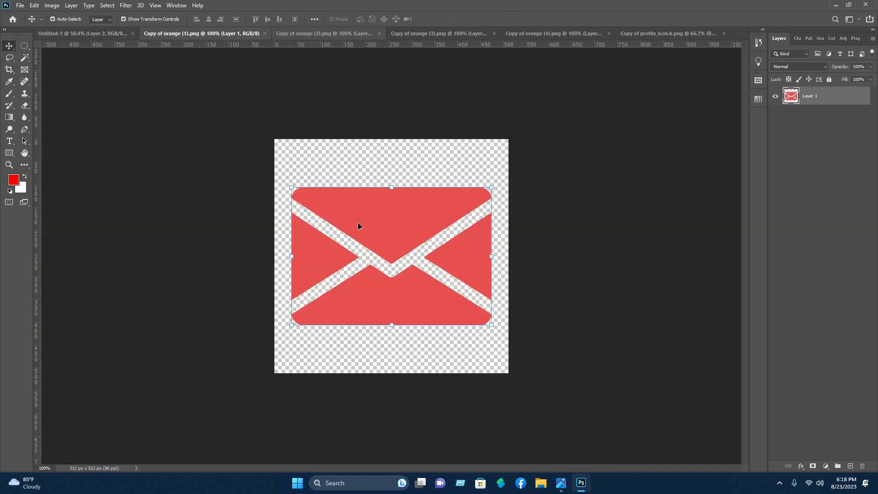
{"action": "left_click_drag", "start_coordinate": [357, 223], "coordinate": [117, 231]}
{"action": "left_click", "coordinate": [425, 33]}
{"action": "left_click_drag", "start_coordinate": [361, 222], "coordinate": [297, 274]}
{"action": "left_click_drag", "start_coordinate": [352, 291], "coordinate": [162, 297]}
{"action": "left_click_drag", "start_coordinate": [135, 247], "coordinate": [61, 262]}
Shrink the phone icon and stack phone, envelope and globe near the card's left edge
{"action": "scroll", "coordinate": [269, 279], "scroll_direction": "up", "scroll_amount": 7}
{"action": "scroll", "coordinate": [75, 266], "scroll_direction": "down", "scroll_amount": 6}
{"action": "left_click", "coordinate": [220, 203]}
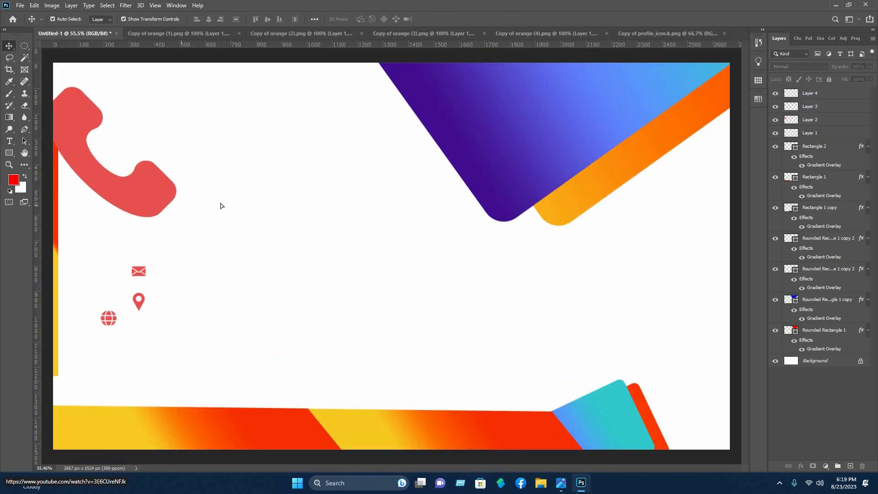
{"action": "left_click", "coordinate": [160, 199]}
{"action": "left_click_drag", "start_coordinate": [177, 218], "coordinate": [85, 155]}
{"action": "left_click", "coordinate": [113, 162]}
{"action": "left_click", "coordinate": [453, 19]}
{"action": "left_click", "coordinate": [139, 273]}
{"action": "scroll", "coordinate": [138, 271], "scroll_direction": "up", "scroll_amount": 4}
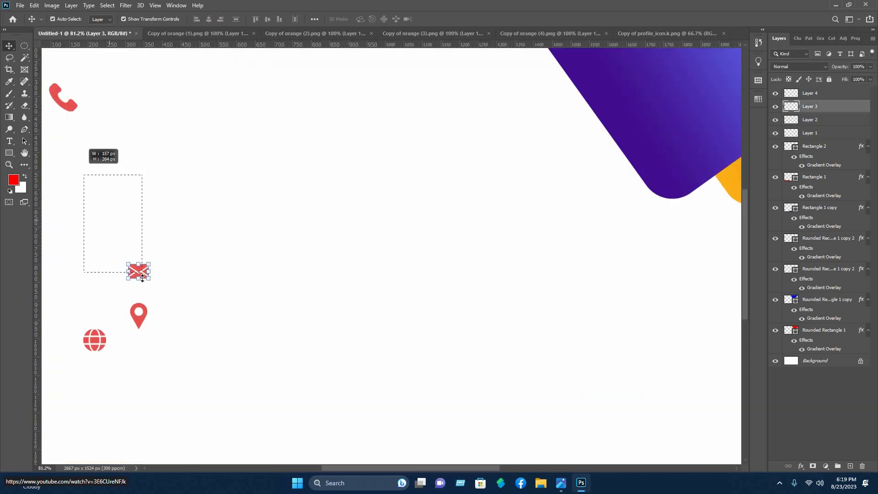
{"action": "left_click_drag", "start_coordinate": [141, 276], "coordinate": [67, 171]}
{"action": "left_click", "coordinate": [452, 19]}
{"action": "left_click_drag", "start_coordinate": [94, 340], "coordinate": [65, 216]}
{"action": "left_click_drag", "start_coordinate": [136, 321], "coordinate": [63, 280]}
{"action": "scroll", "coordinate": [64, 279], "scroll_direction": "down", "scroll_amount": 6}
Reposition the four contact icons as one column and nudge them up slightly
{"action": "left_click", "coordinate": [159, 177]}
{"action": "left_click_drag", "start_coordinate": [178, 284], "coordinate": [158, 204]}
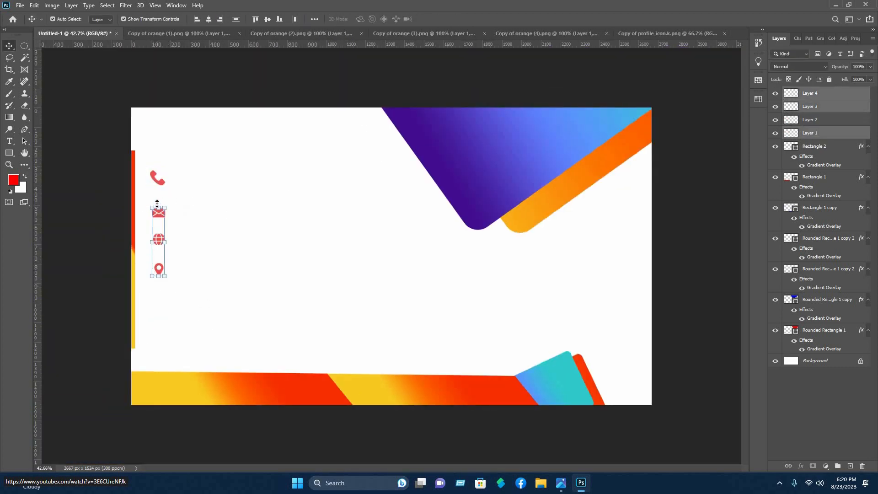
{"action": "left_click_drag", "start_coordinate": [146, 160], "coordinate": [180, 285]}
{"action": "left_click_drag", "start_coordinate": [159, 181], "coordinate": [172, 215]}
{"action": "left_click_drag", "start_coordinate": [313, 253], "coordinate": [313, 246]}
{"action": "left_click", "coordinate": [375, 306]}
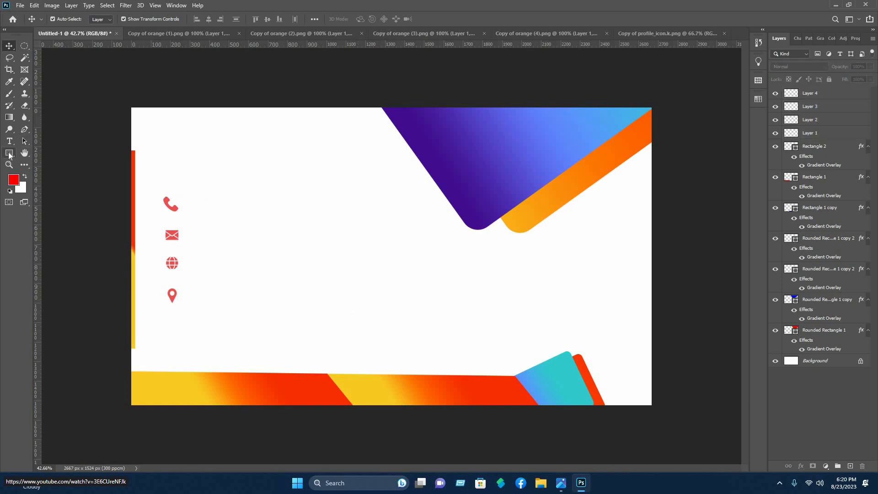
{"action": "left_click", "coordinate": [9, 154]}
{"action": "right_click", "coordinate": [16, 152]}
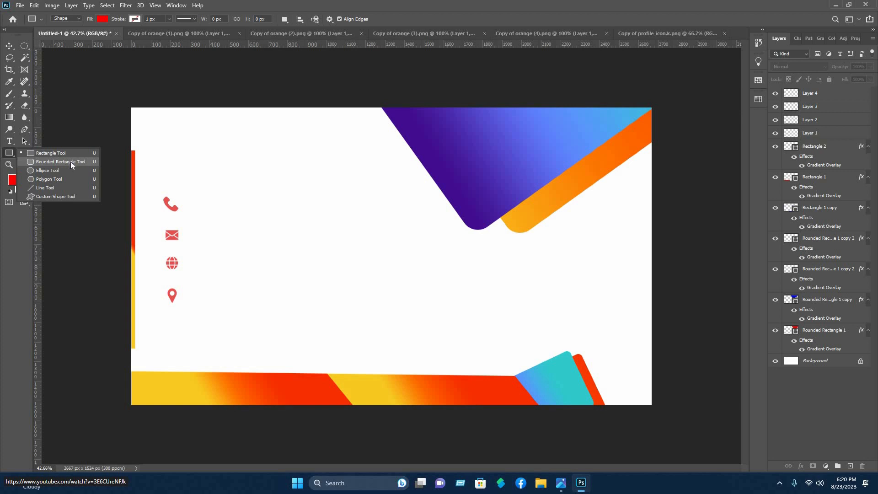
Draw a rounded rectangle around the icon column with 58 px corners, narrowed to 129 × 649 px
{"action": "left_click", "coordinate": [71, 161]}
{"action": "left_click_drag", "start_coordinate": [181, 316], "coordinate": [180, 295]}
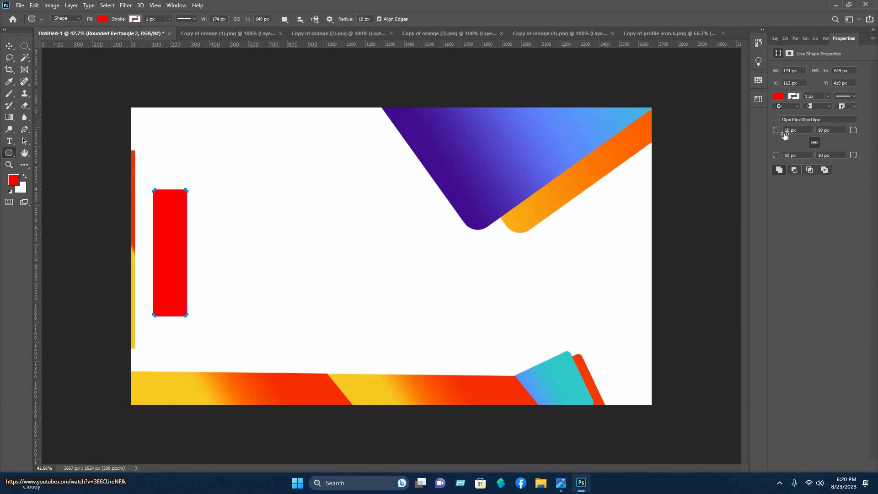
{"action": "mouse_move", "coordinate": [784, 136]}
{"action": "left_mouse_down"}
{"action": "mouse_move", "coordinate": [795, 135]}
{"action": "mouse_move", "coordinate": [784, 135]}
{"action": "left_mouse_up"}
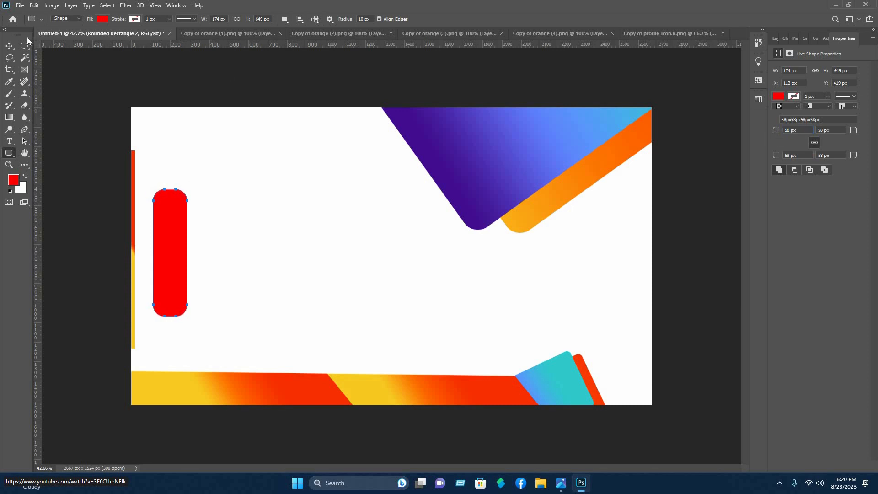
{"action": "key", "text": "v"}
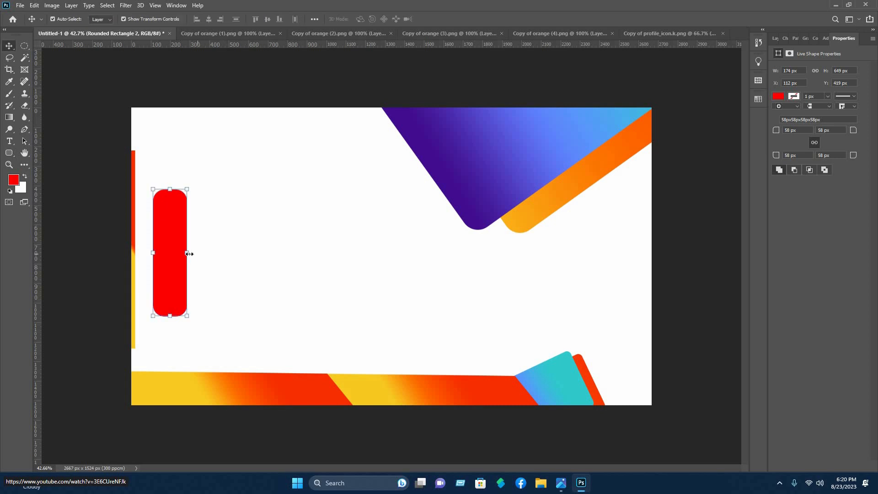
{"action": "left_click_drag", "start_coordinate": [182, 254], "coordinate": [183, 248]}
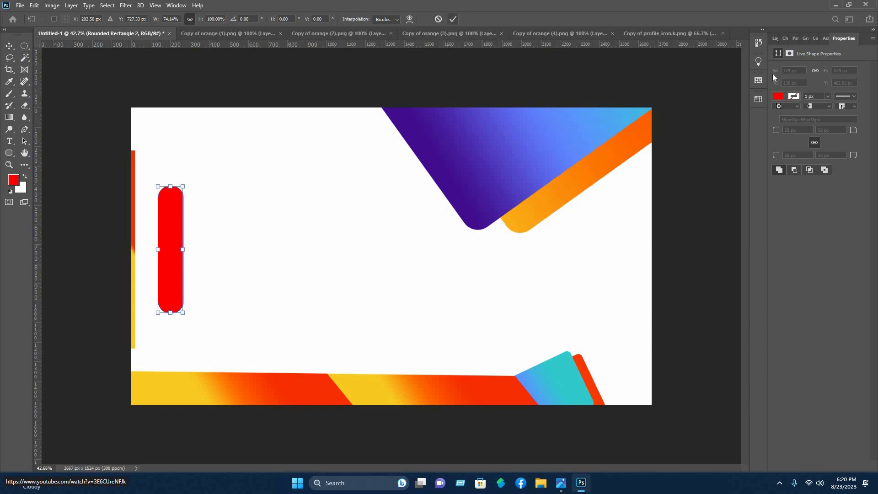
{"action": "key", "text": "Return"}
Open the pill's solid fill colour picker and close it without changes
{"action": "left_click", "coordinate": [778, 97]}
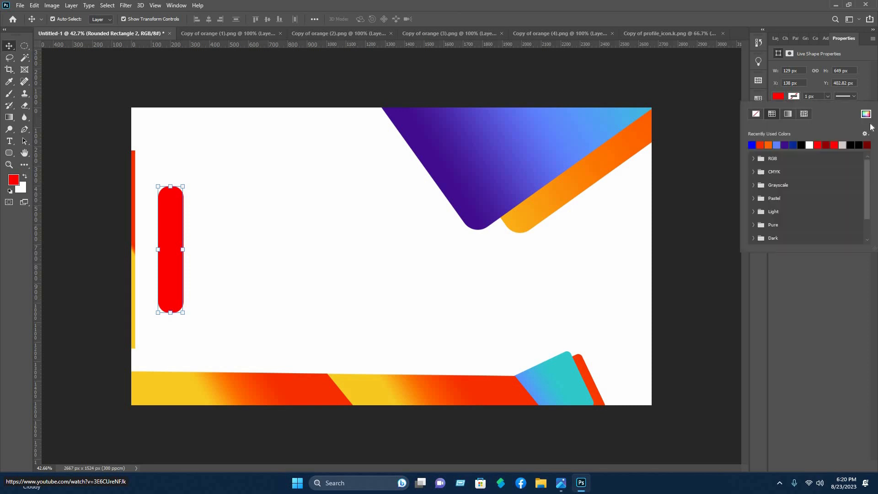
{"action": "left_click", "coordinate": [865, 114]}
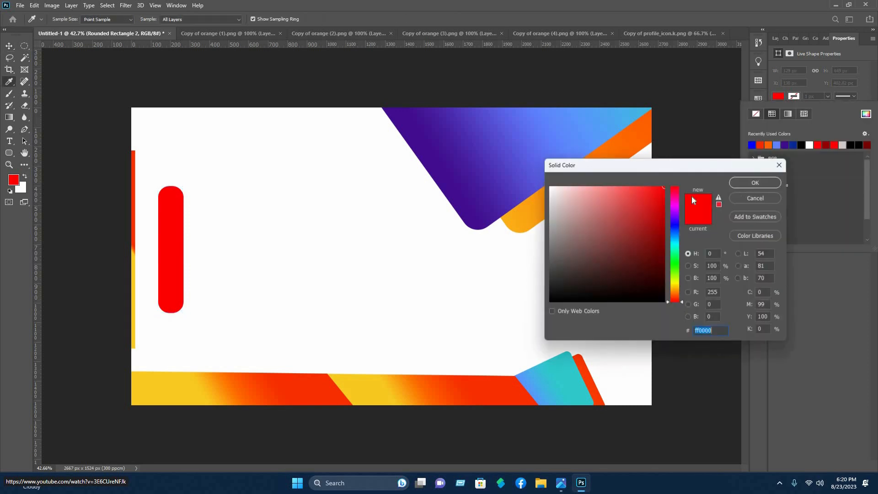
{"action": "left_click", "coordinate": [746, 200]}
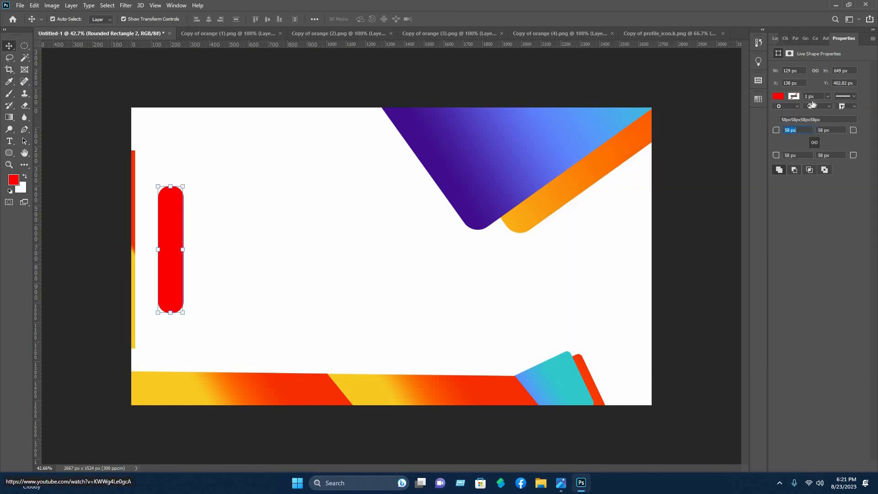
{"action": "left_click", "coordinate": [774, 38]}
Apply a red-to-yellow gradient overlay to the Rounded Rectangle 2 pill
{"action": "right_click", "coordinate": [805, 95]}
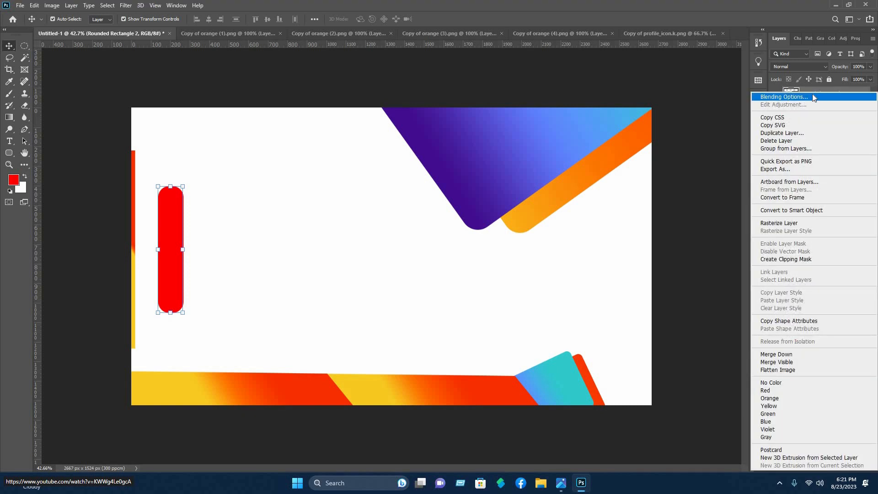
{"action": "left_click", "coordinate": [807, 97]}
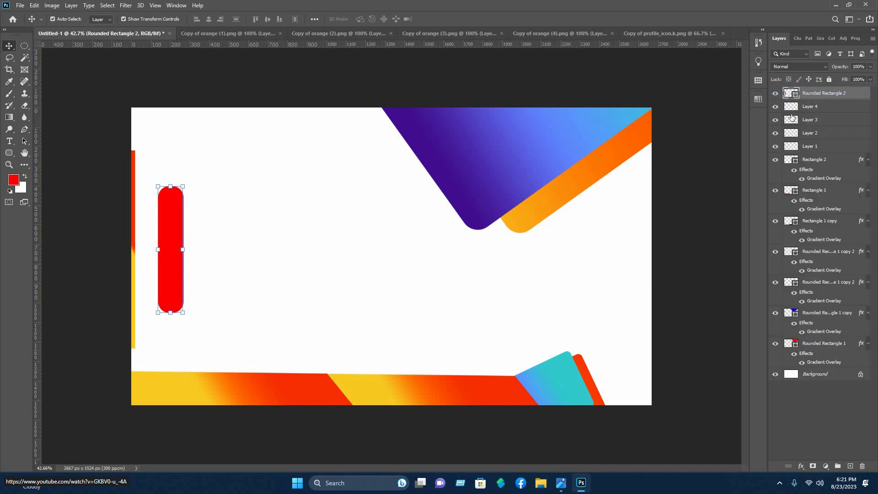
{"action": "left_click", "coordinate": [385, 306]}
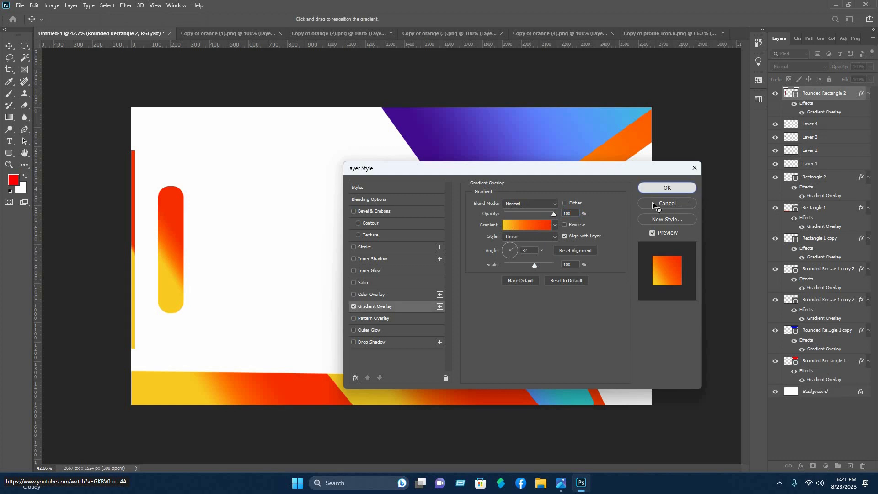
{"action": "left_click", "coordinate": [667, 188]}
Move the pill layer below the icon layers and nudge it into place
{"action": "left_click", "coordinate": [818, 95]}
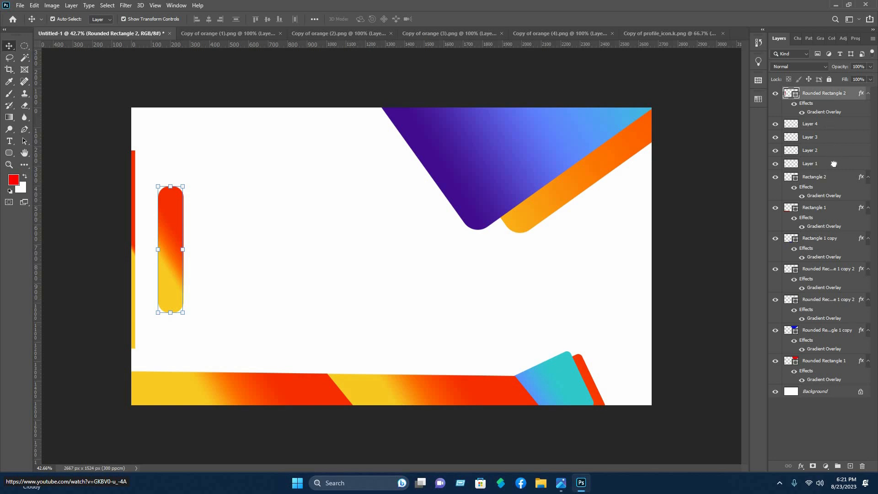
{"action": "left_click_drag", "start_coordinate": [834, 163], "coordinate": [833, 172]}
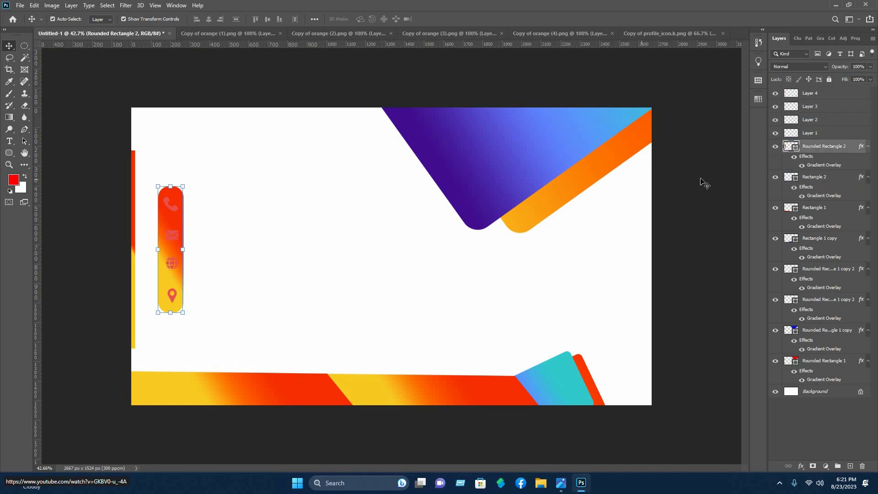
{"action": "left_click", "coordinate": [704, 183]}
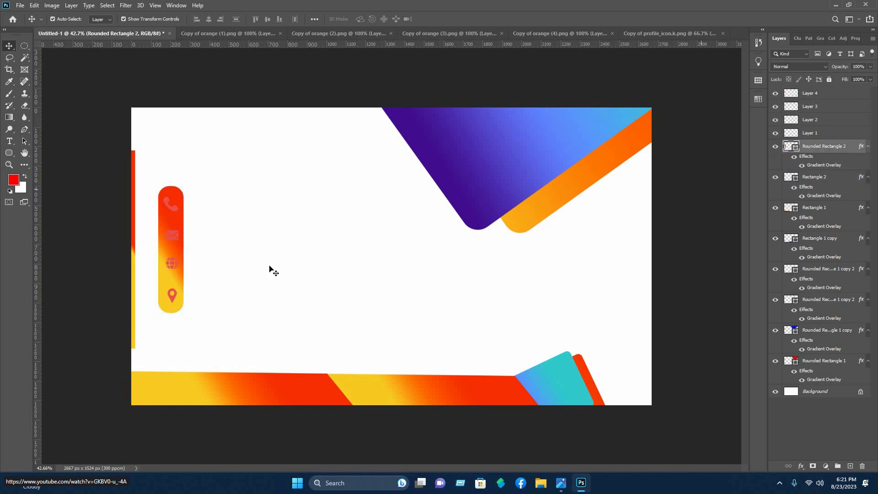
{"action": "left_click", "coordinate": [181, 254]}
{"action": "key", "text": "Right"}
{"action": "key", "text": "Right"}
{"action": "key", "text": "Right"}
{"action": "key", "text": "Right"}
{"action": "key", "text": "Right"}
{"action": "key", "text": "Right"}
{"action": "key", "text": "Right"}
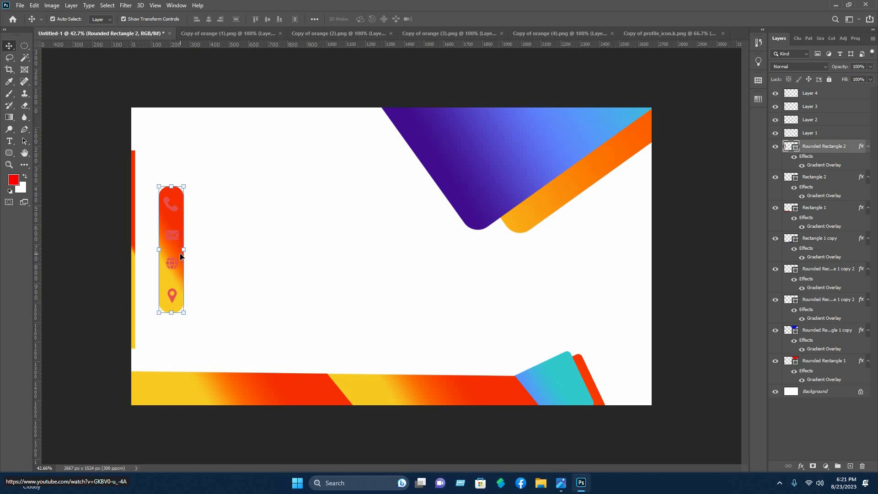
{"action": "key", "text": "Left"}
{"action": "key", "text": "Left"}
{"action": "left_click", "coordinate": [199, 228]}
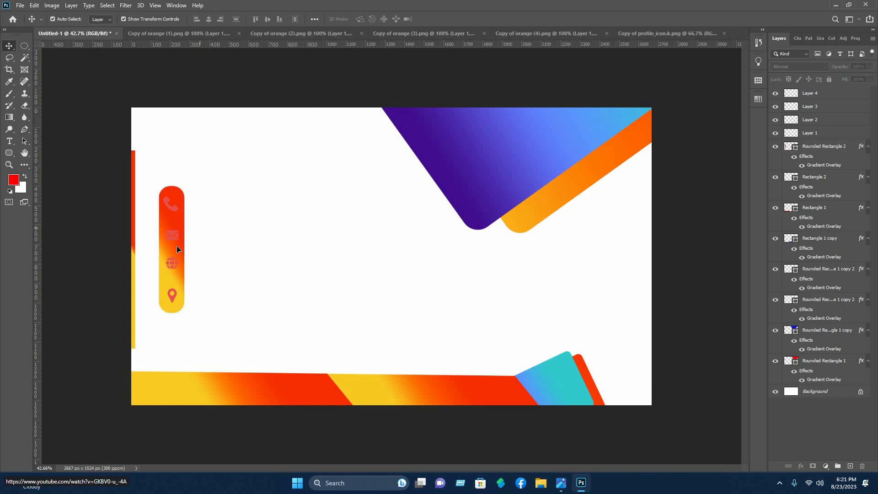
Hide the Rounded Rectangle 2 gradient pill layer
{"action": "left_click", "coordinate": [790, 147]}
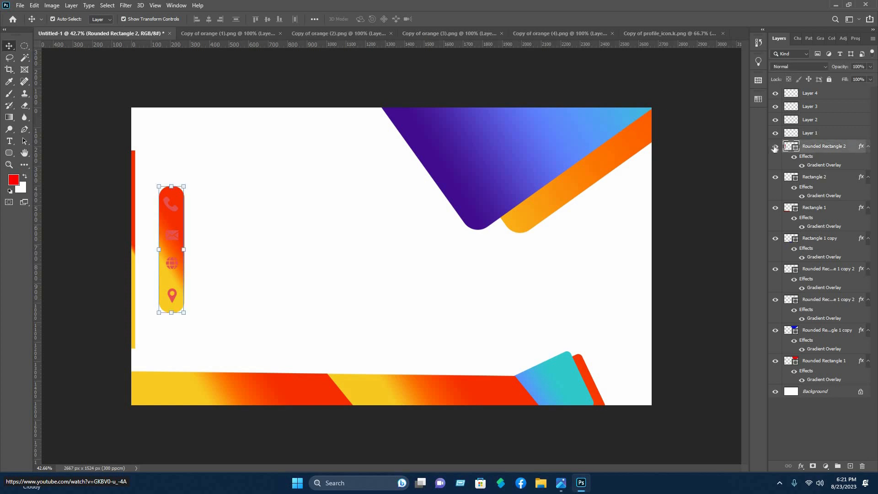
{"action": "left_click", "coordinate": [774, 149]}
{"action": "left_click", "coordinate": [247, 249]}
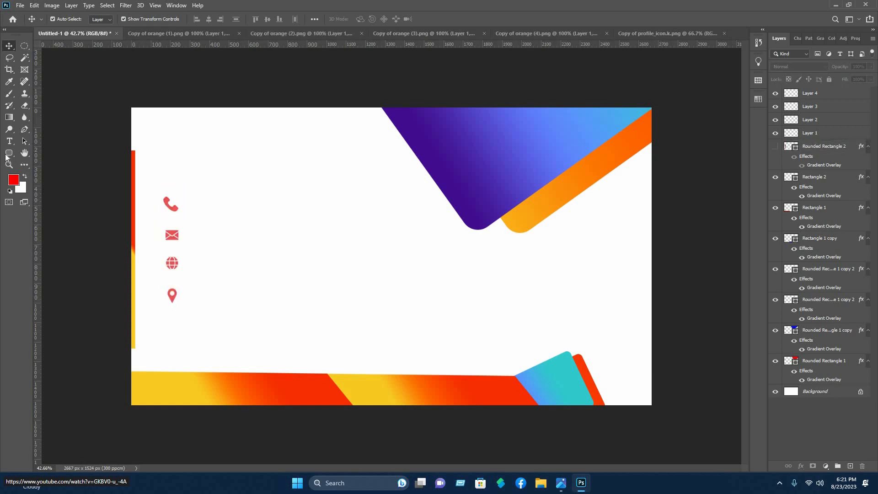
{"action": "left_click", "coordinate": [7, 156]}
Draw a white-filled circle with the Ellipse Tool centred over the phone icon
{"action": "right_click", "coordinate": [9, 153]}
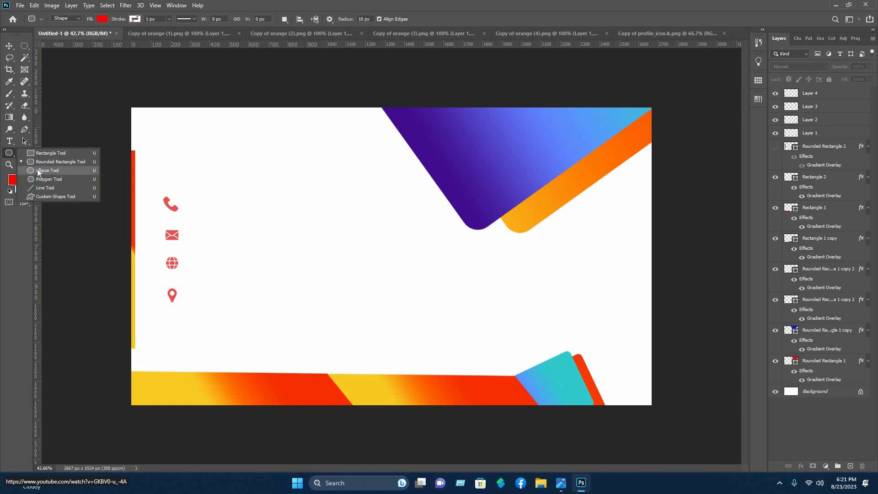
{"action": "left_click", "coordinate": [38, 170]}
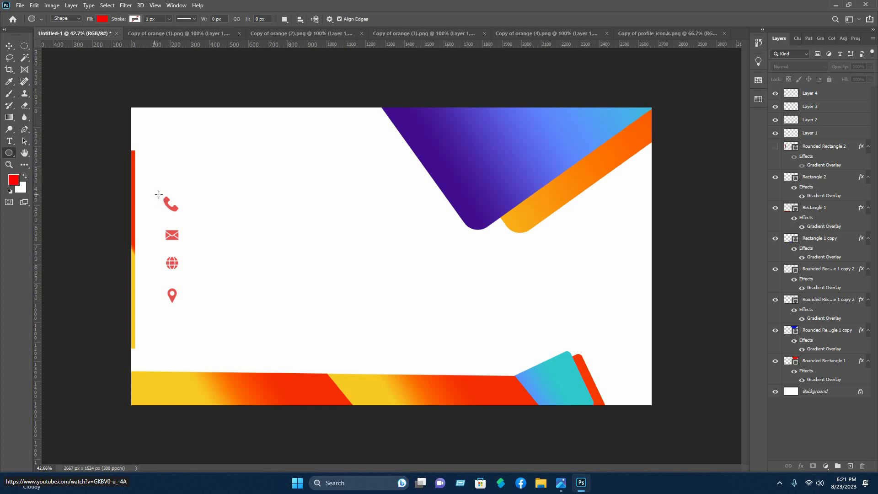
{"action": "left_click_drag", "start_coordinate": [158, 194], "coordinate": [180, 217]}
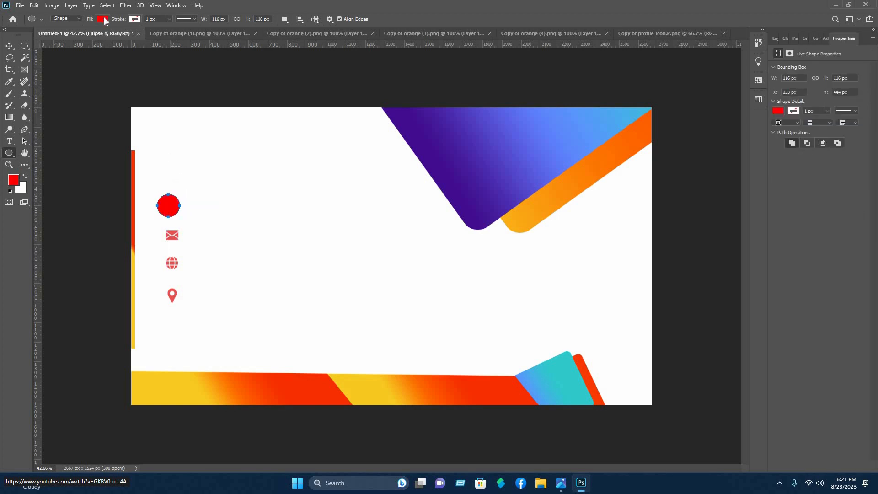
{"action": "left_click", "coordinate": [103, 19]}
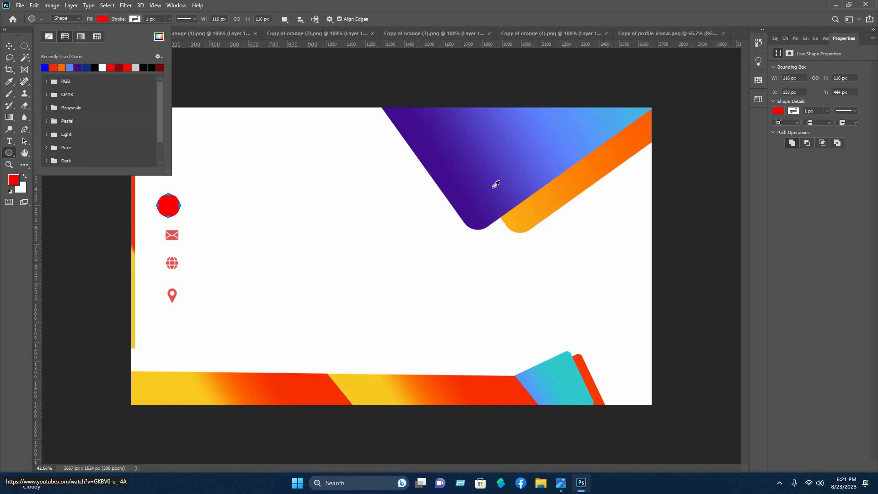
{"action": "left_click_drag", "start_coordinate": [576, 210], "coordinate": [519, 171]}
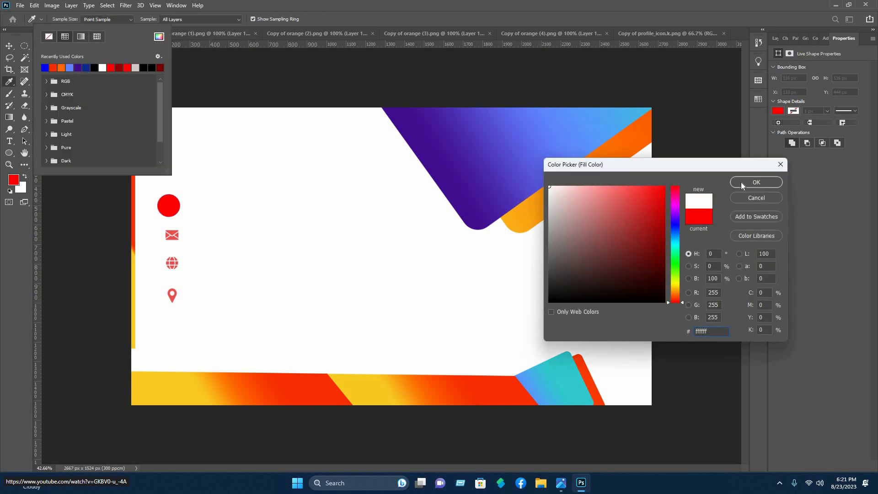
{"action": "key", "text": "Return"}
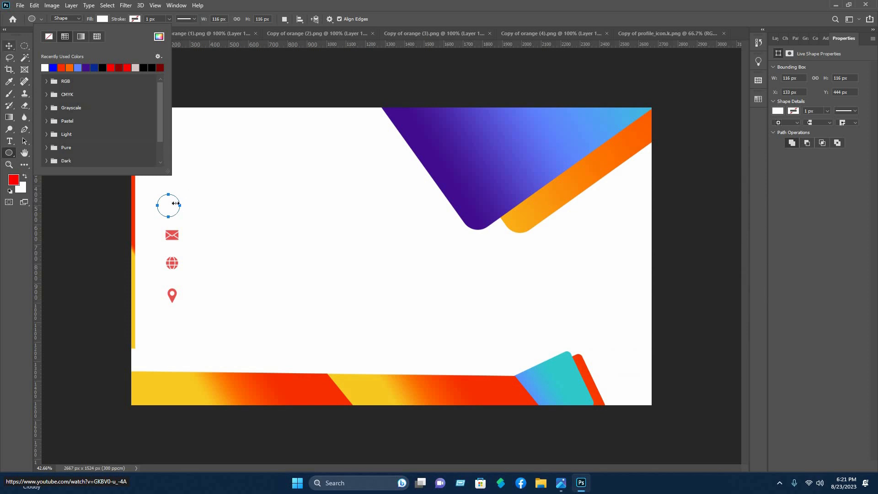
{"action": "key", "text": "v"}
{"action": "left_click_drag", "start_coordinate": [173, 205], "coordinate": [177, 205]}
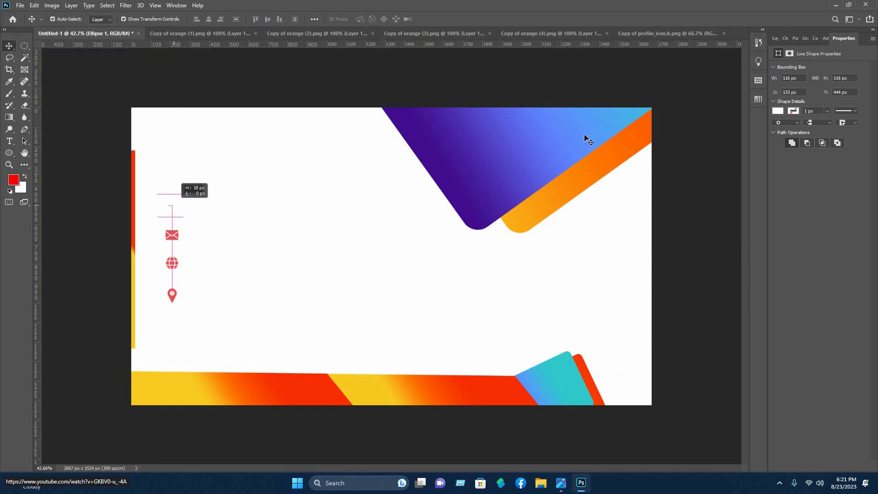
Show the gradient pill again and duplicate the white circle below the original
{"action": "left_click", "coordinate": [774, 38]}
{"action": "left_click", "coordinate": [775, 94]}
{"action": "left_click", "coordinate": [774, 94]}
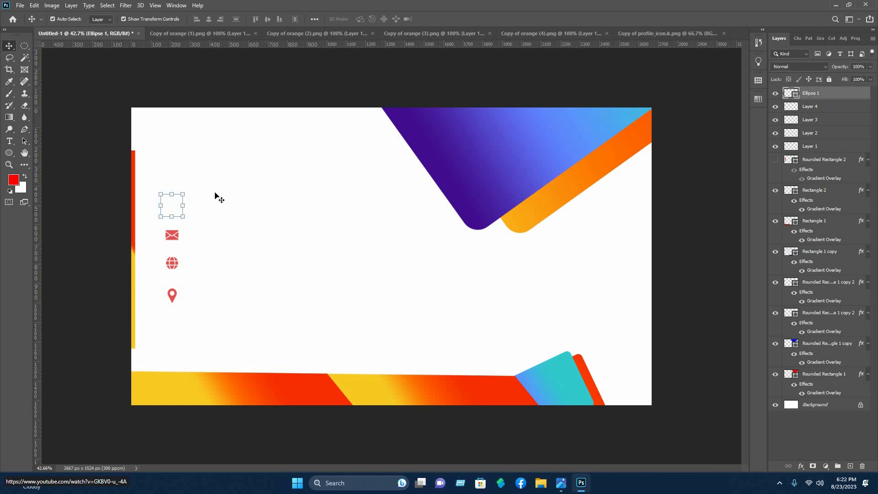
{"action": "left_click", "coordinate": [219, 197]}
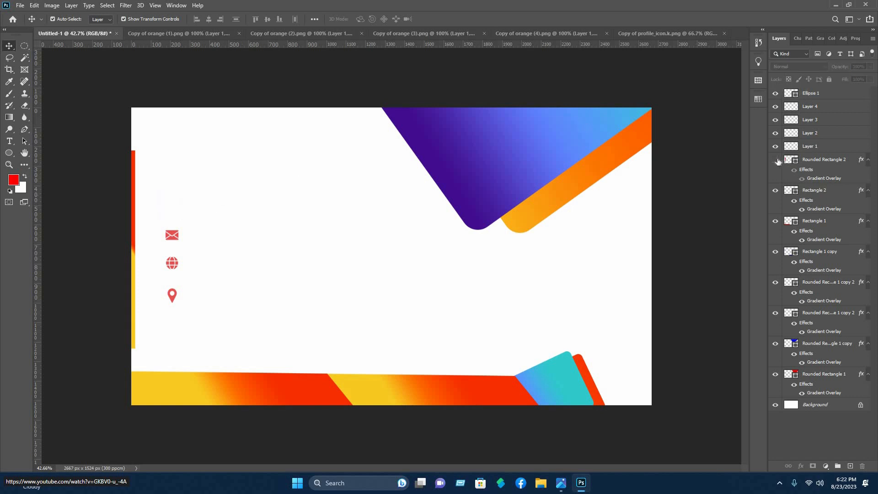
{"action": "left_click", "coordinate": [777, 161]}
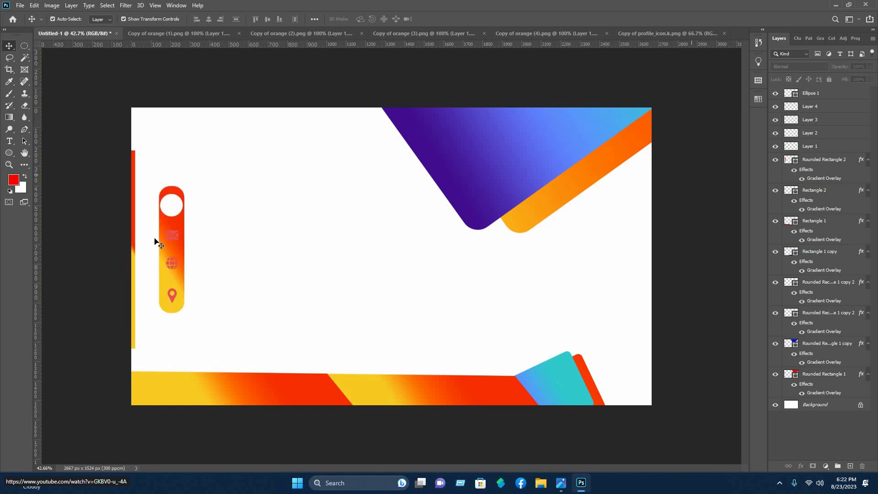
{"action": "left_click", "coordinate": [173, 206]}
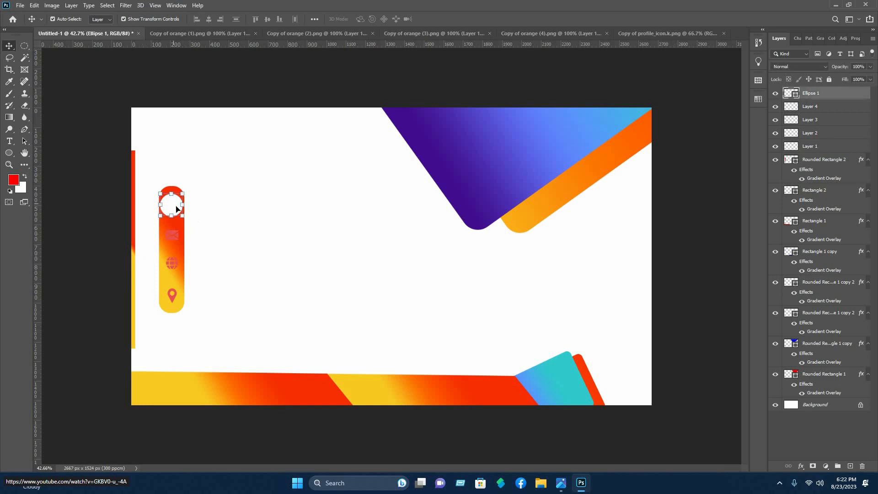
{"action": "left_click_drag", "start_coordinate": [176, 211], "coordinate": [176, 291]}
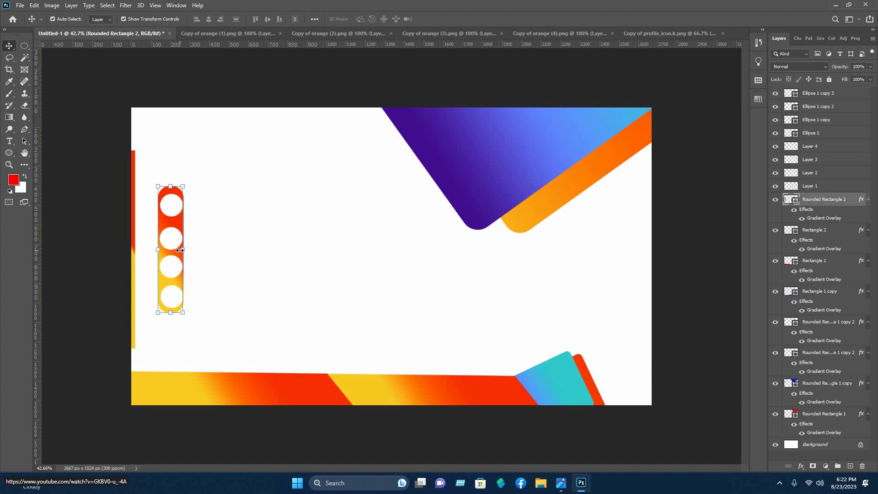
Narrow the gradient icon pill slightly and commit the resize
{"action": "left_click", "coordinate": [165, 249]}
{"action": "left_click_drag", "start_coordinate": [159, 249], "coordinate": [160, 249]}
{"action": "left_click", "coordinate": [452, 20]}
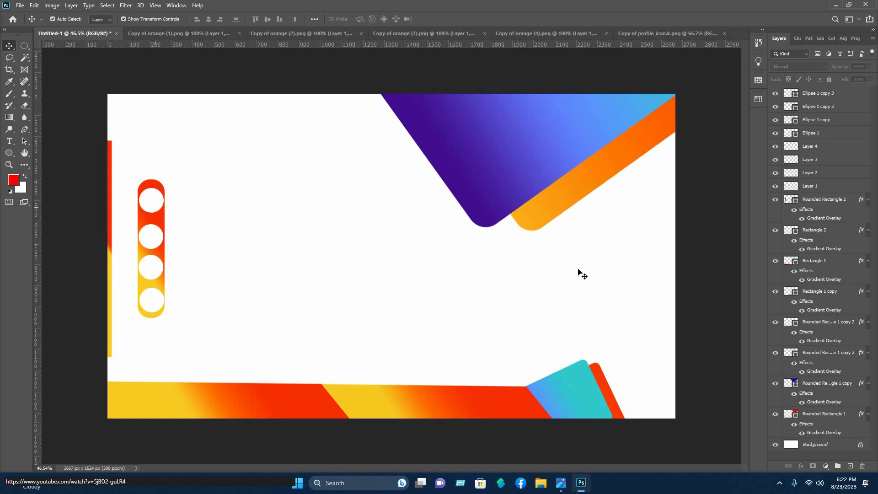
Move all four circle layers below the icon layers in the Layers panel
{"action": "left_click", "coordinate": [820, 94]}
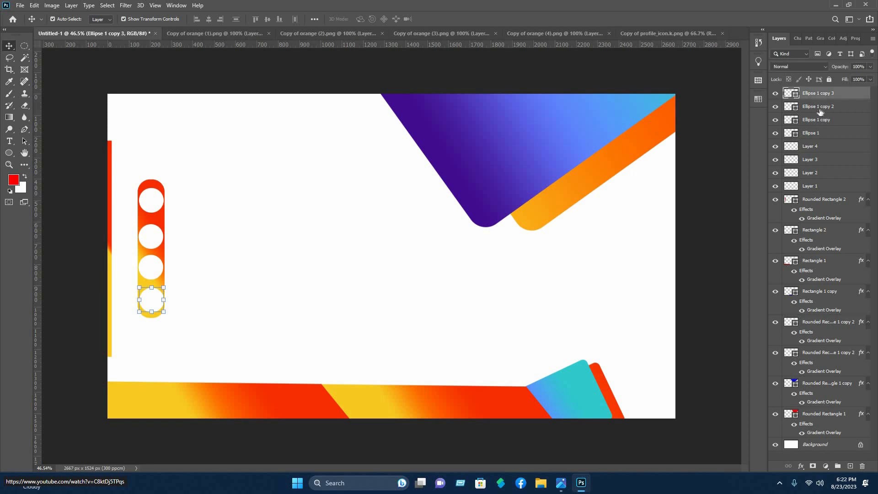
{"action": "left_click", "coordinate": [816, 133], "text": "shift"}
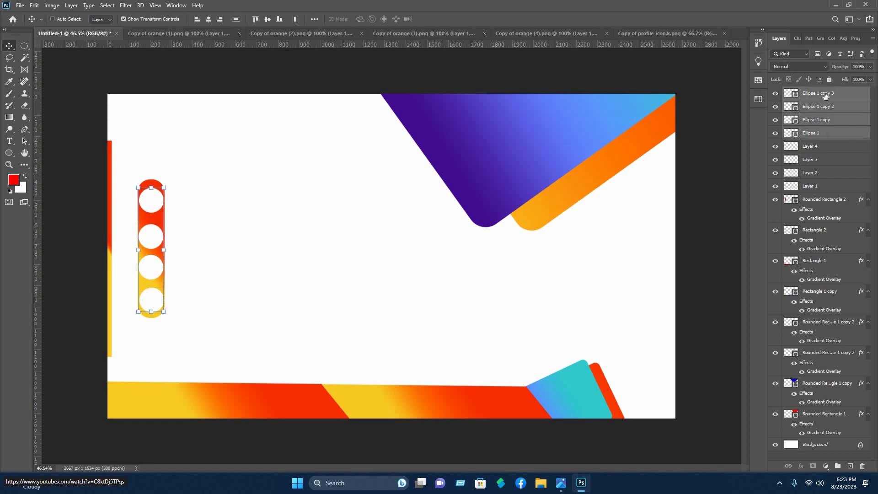
{"action": "left_click_drag", "start_coordinate": [834, 149], "coordinate": [831, 192]}
{"action": "left_click", "coordinate": [191, 222]}
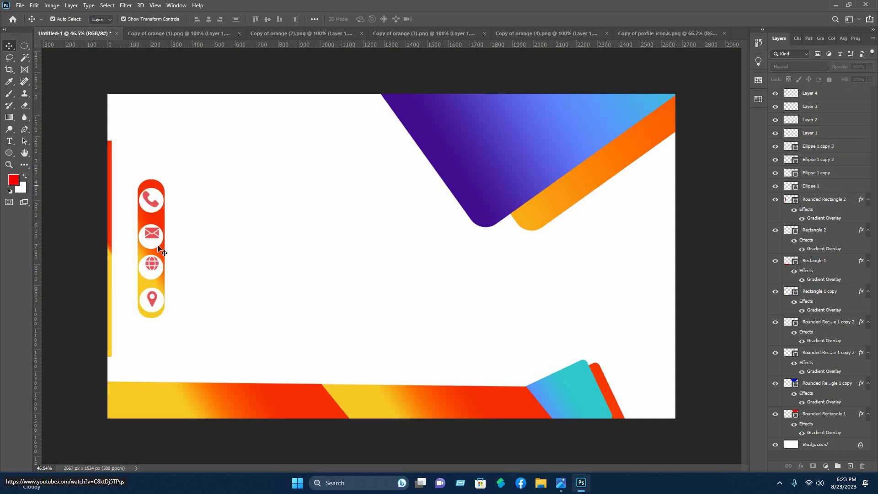
Nudge the envelope, phone, globe and location circles to line up behind their icons
{"action": "left_click", "coordinate": [155, 233]}
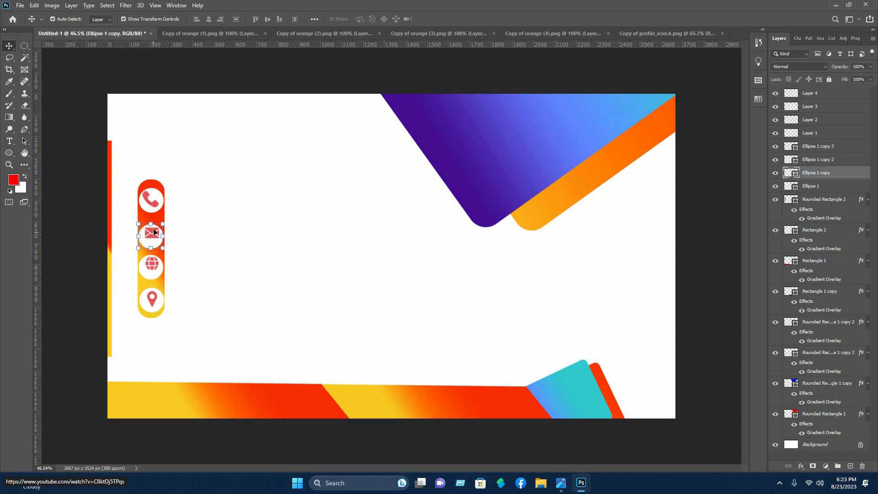
{"action": "key", "text": "Up"}
{"action": "key", "text": "Up"}
{"action": "key", "text": "Up"}
{"action": "key", "text": "Up"}
{"action": "key", "text": "Up"}
{"action": "key", "text": "Up"}
{"action": "key", "text": "Up"}
{"action": "key", "text": "Up"}
{"action": "key", "text": "Up"}
{"action": "key", "text": "Up"}
{"action": "left_click", "coordinate": [153, 198]}
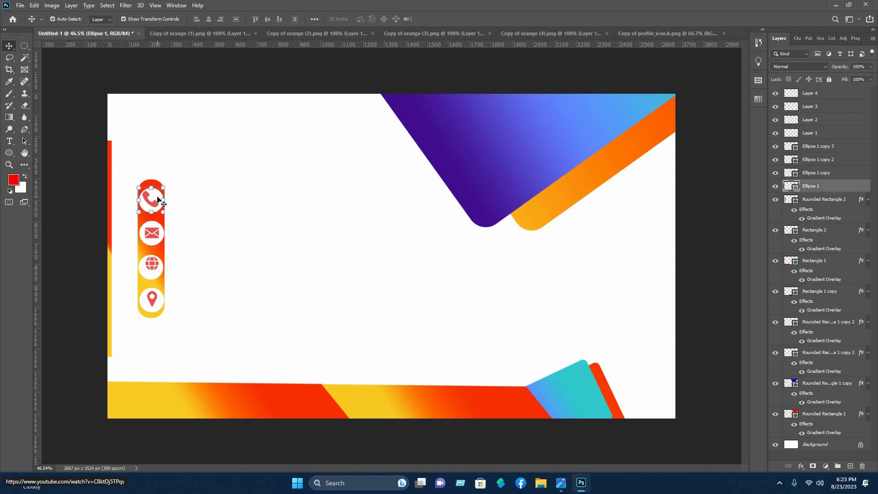
{"action": "left_click", "coordinate": [202, 222]}
{"action": "left_click_drag", "start_coordinate": [155, 274], "coordinate": [162, 294]}
{"action": "left_click", "coordinate": [167, 306]}
{"action": "left_click", "coordinate": [192, 279]}
Shift the gradient icon pill slightly and select its layer
{"action": "left_click", "coordinate": [153, 283]}
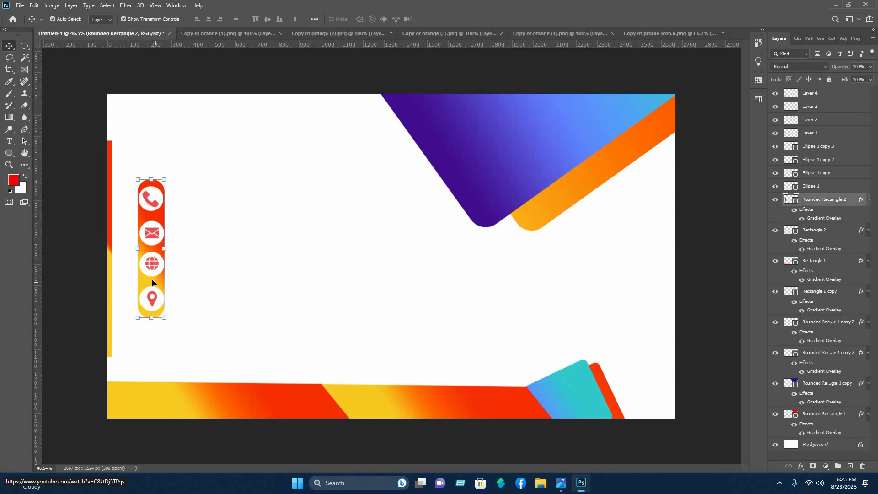
{"action": "left_click_drag", "start_coordinate": [155, 280], "coordinate": [153, 281]}
{"action": "left_click", "coordinate": [725, 188]}
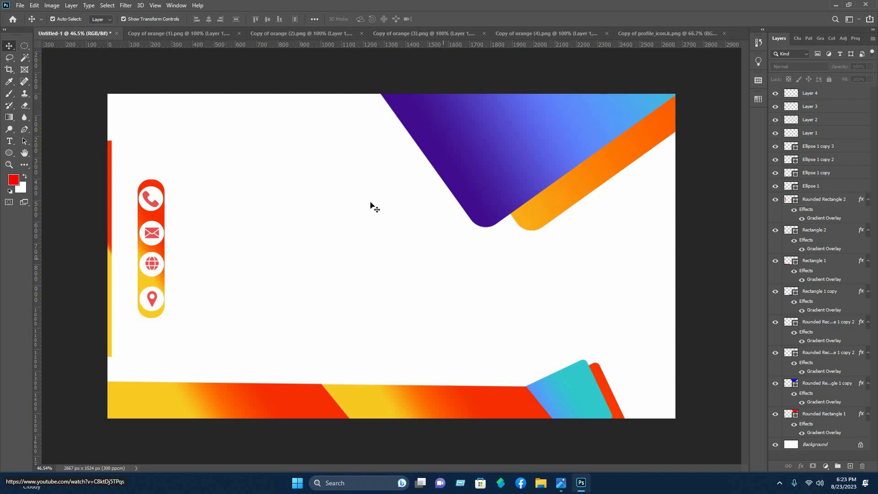
{"action": "left_click", "coordinate": [793, 201]}
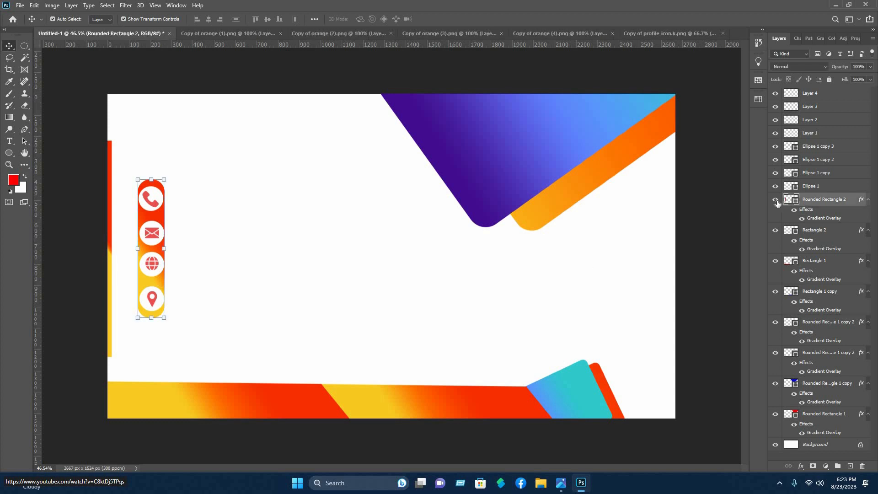
With Rounded Rectangle 2 hidden, select and move the icons and circles together
{"action": "left_click", "coordinate": [775, 199]}
{"action": "left_click_drag", "start_coordinate": [163, 327], "coordinate": [166, 194]}
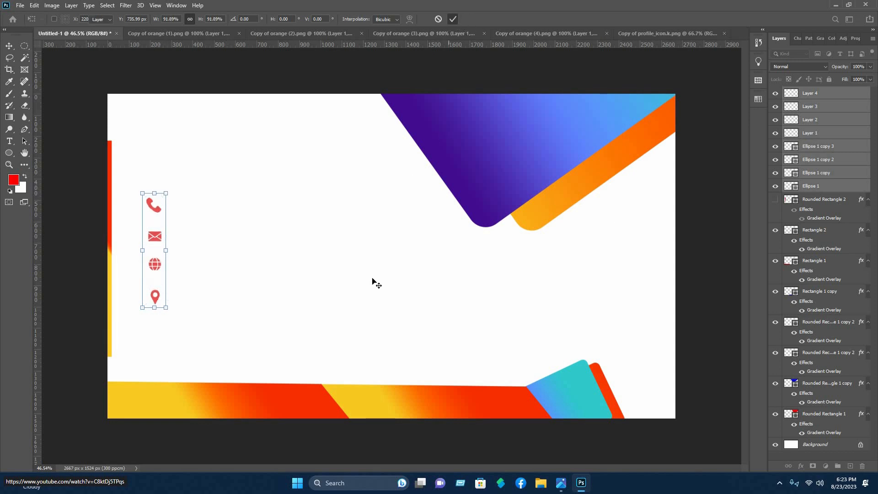
{"action": "left_click", "coordinate": [453, 19]}
{"action": "left_click_drag", "start_coordinate": [170, 341], "coordinate": [147, 202]}
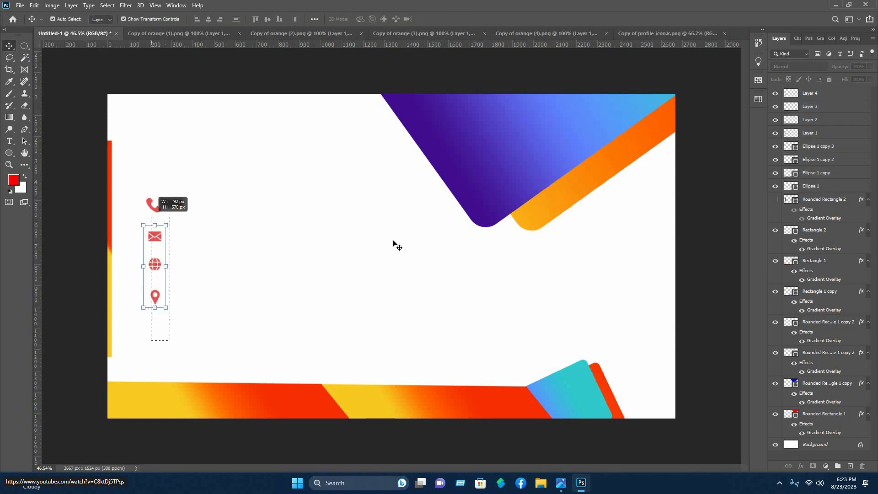
{"action": "left_click", "coordinate": [393, 240]}
Show the gradient pill again and shift it right behind the icons
{"action": "left_click", "coordinate": [775, 200]}
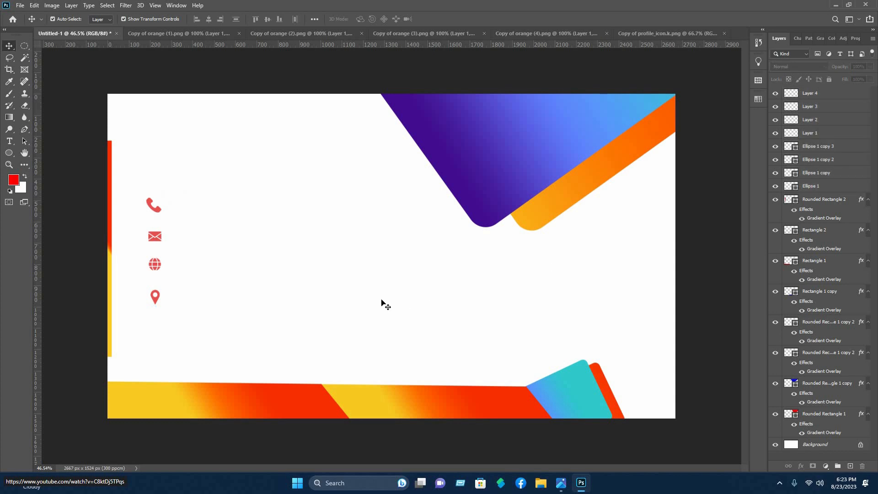
{"action": "left_click", "coordinate": [148, 315]}
{"action": "left_click", "coordinate": [152, 314]}
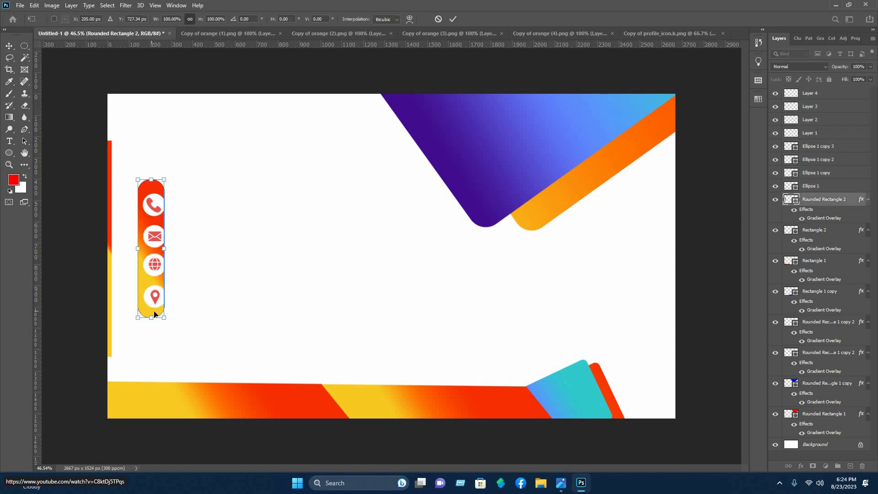
{"action": "left_click_drag", "start_coordinate": [153, 313], "coordinate": [155, 312]}
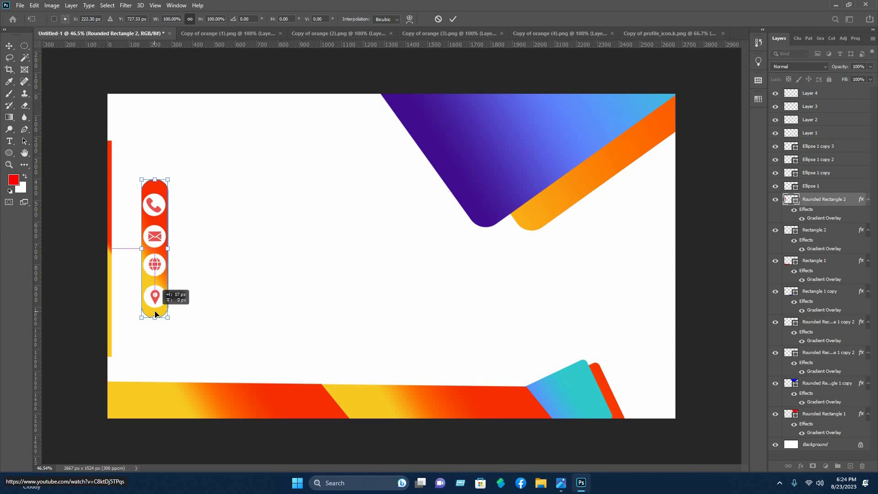
{"action": "left_click", "coordinate": [453, 19]}
{"action": "left_click", "coordinate": [173, 229]}
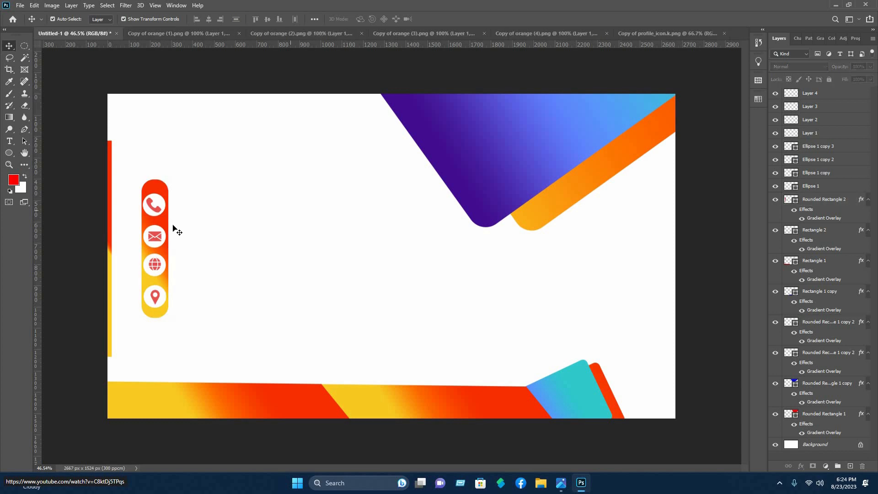
Check the pill's placement and marquee-select the whole icon bar with its icons
{"action": "left_click", "coordinate": [166, 225]}
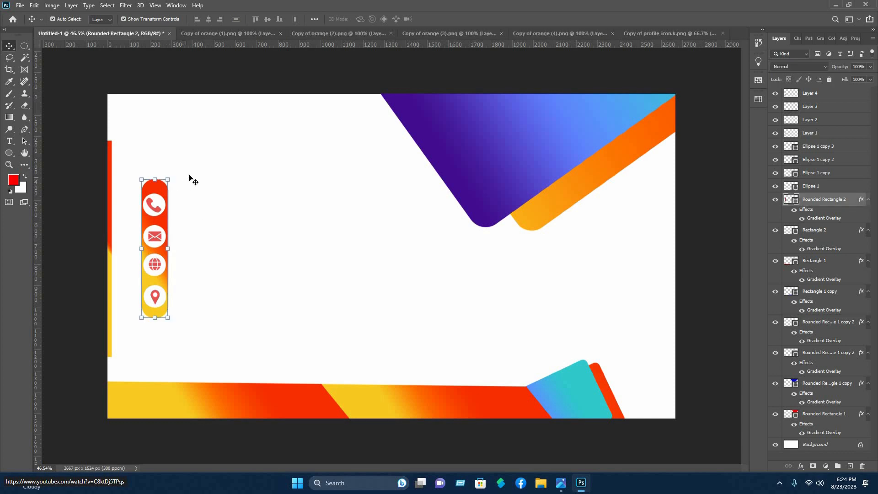
{"action": "left_click", "coordinate": [318, 138]}
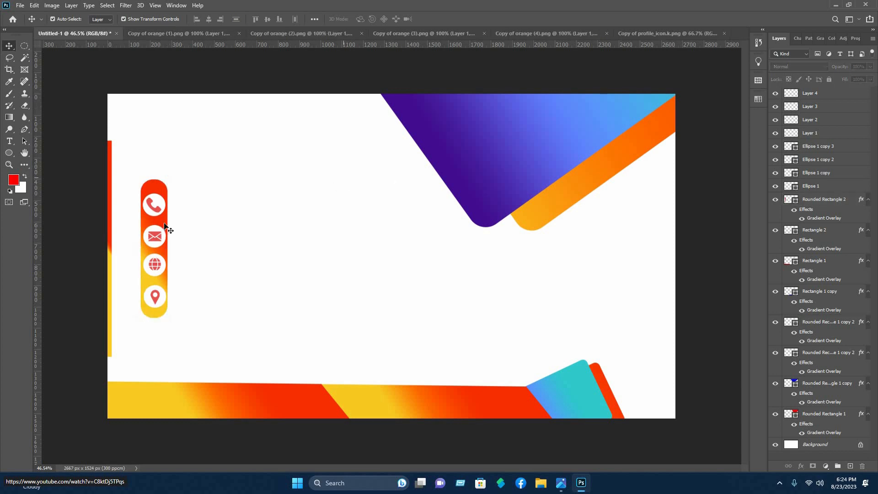
{"action": "left_click", "coordinate": [171, 211]}
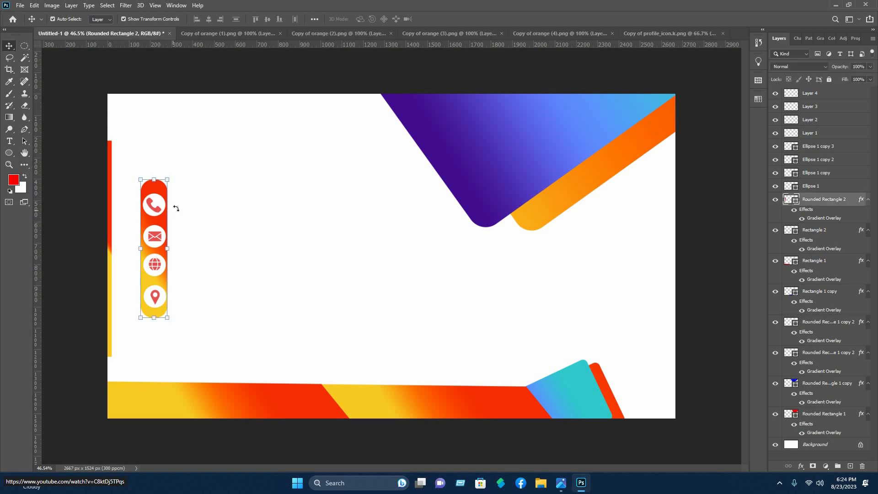
{"action": "left_click", "coordinate": [333, 224]}
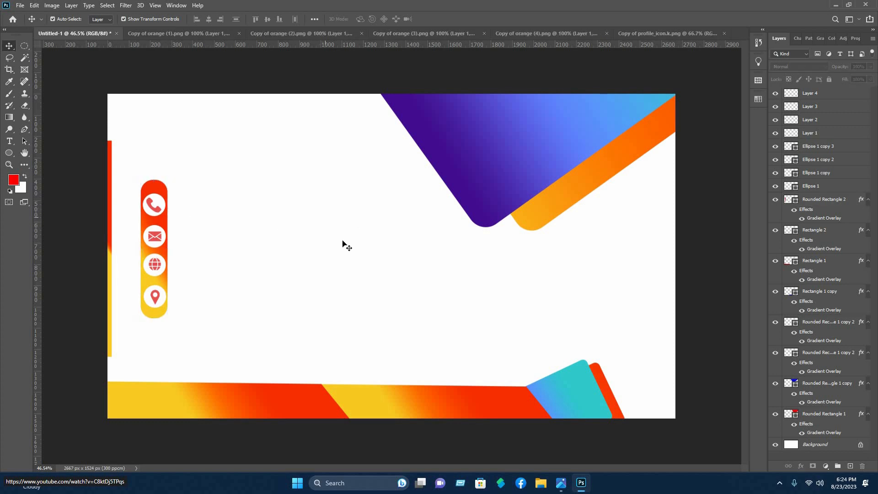
{"action": "left_click_drag", "start_coordinate": [207, 327], "coordinate": [146, 188]}
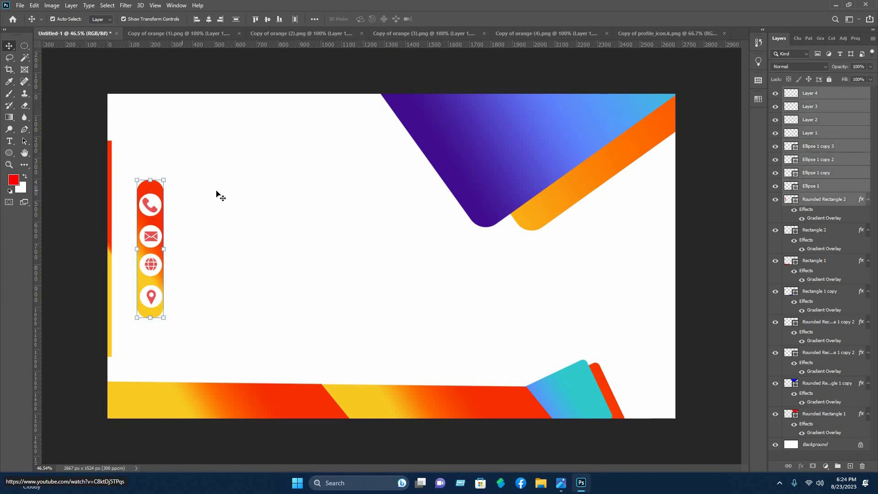
{"action": "left_click", "coordinate": [218, 187]}
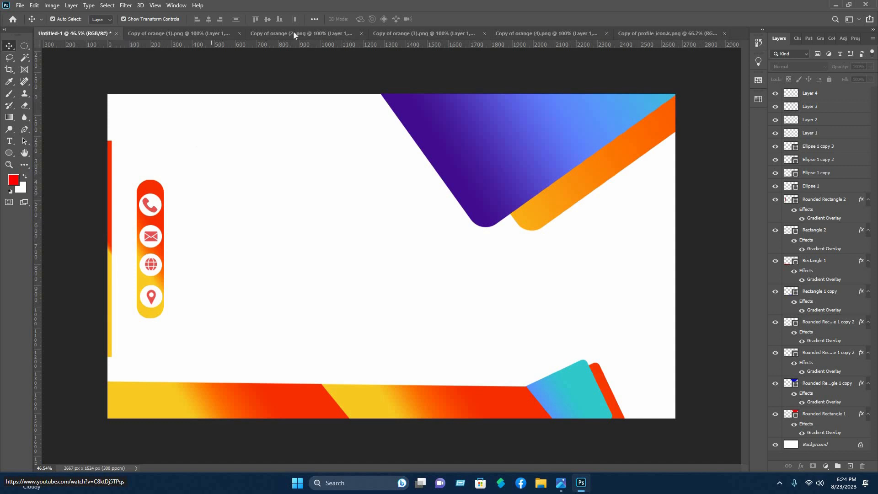
Bring the profile icon into the card, scale it to about 18% above the phone icon
{"action": "left_click", "coordinate": [685, 34]}
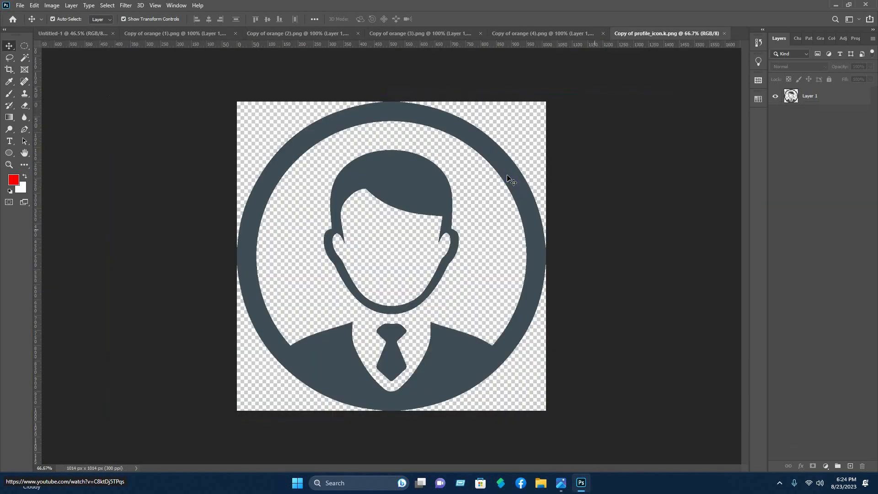
{"action": "left_click_drag", "start_coordinate": [508, 176], "coordinate": [57, 39]}
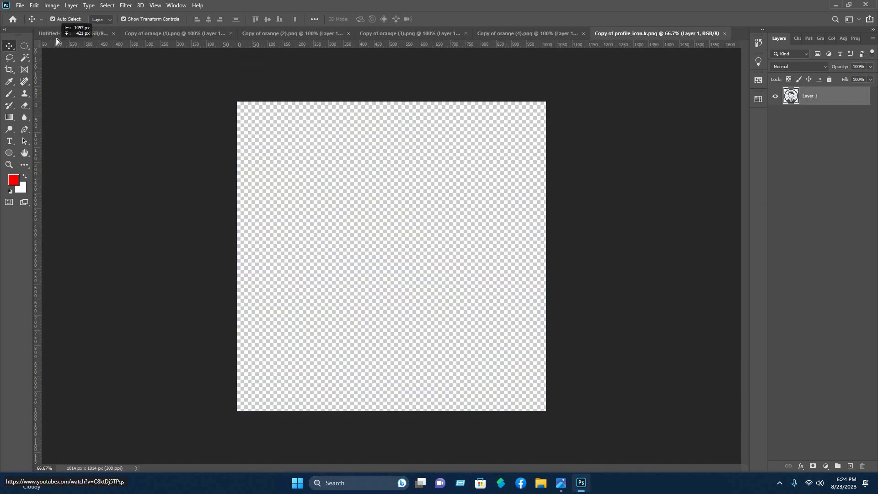
{"action": "left_click_drag", "start_coordinate": [184, 133], "coordinate": [185, 134]}
{"action": "left_click_drag", "start_coordinate": [294, 134], "coordinate": [169, 143]}
{"action": "left_click_drag", "start_coordinate": [194, 135], "coordinate": [154, 135]}
{"action": "left_click_drag", "start_coordinate": [146, 136], "coordinate": [155, 136]}
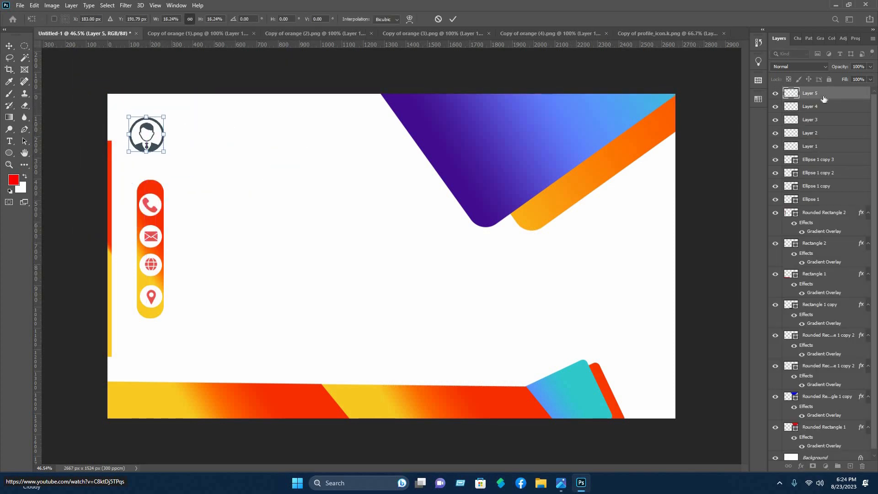
{"action": "key", "text": "Return"}
Add an orange Gradient Overlay to the profile icon via Blending Options
{"action": "right_click", "coordinate": [823, 93]}
{"action": "left_click", "coordinate": [775, 99]}
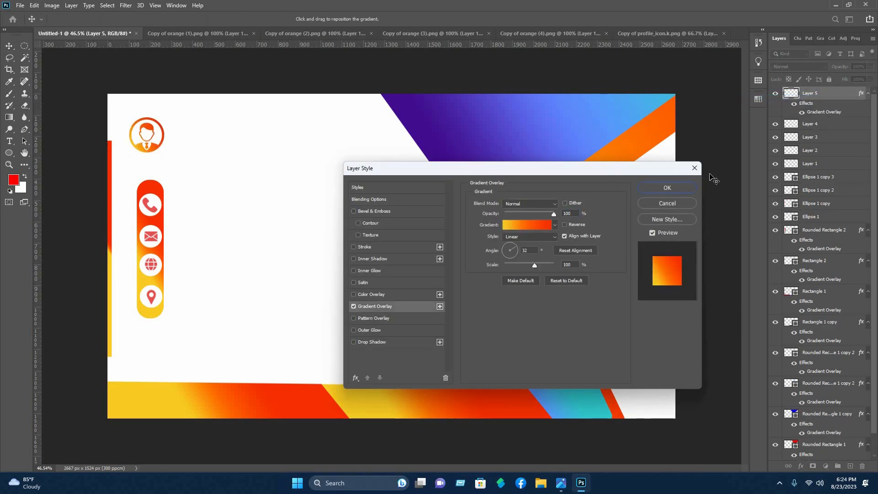
{"action": "key", "text": "Return"}
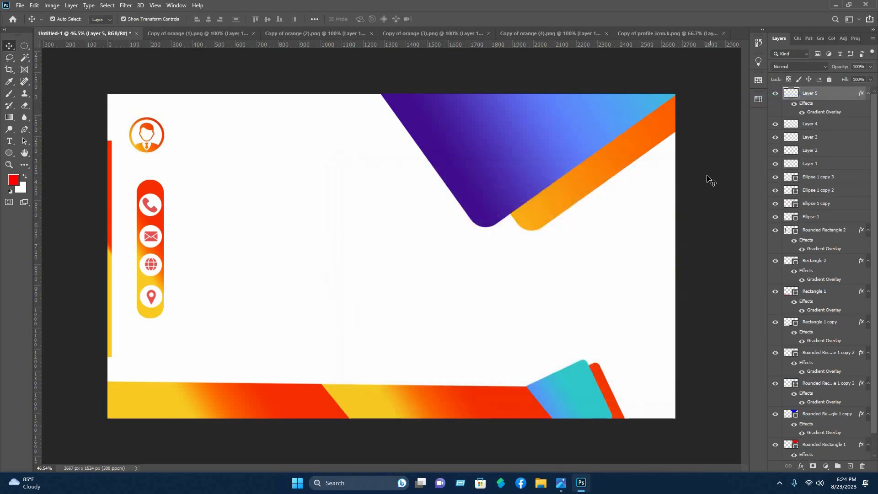
Type a placeholder phone number and colour it orange-red (hue 14, ff3c00)
{"action": "left_click", "coordinate": [7, 142]}
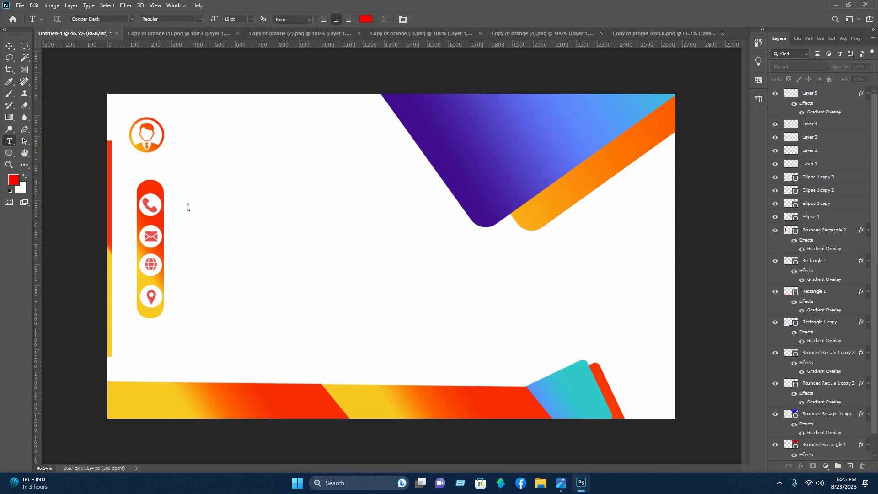
{"action": "left_click", "coordinate": [187, 206]}
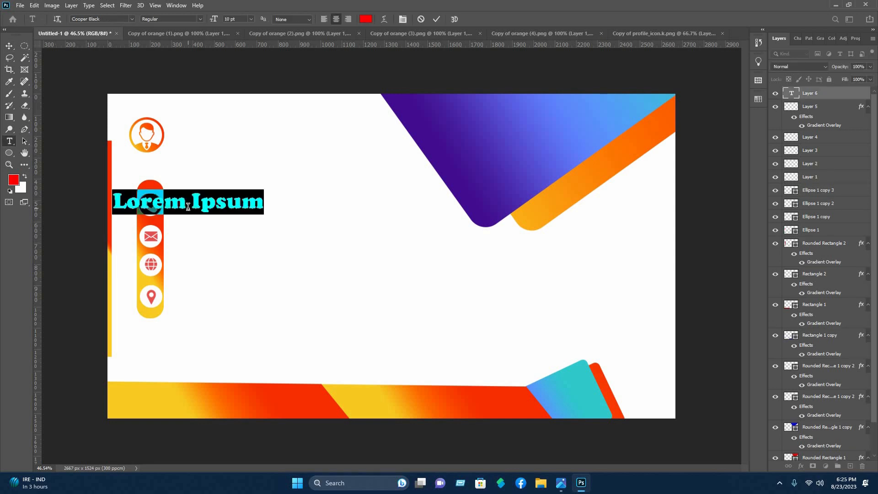
{"action": "type", "text": "+880"}
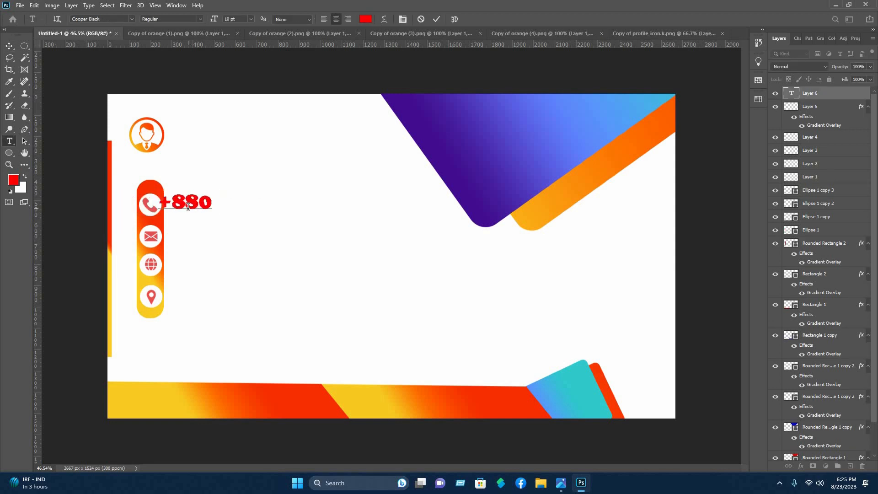
{"action": "type", "text": " X XXXXXXXXX"}
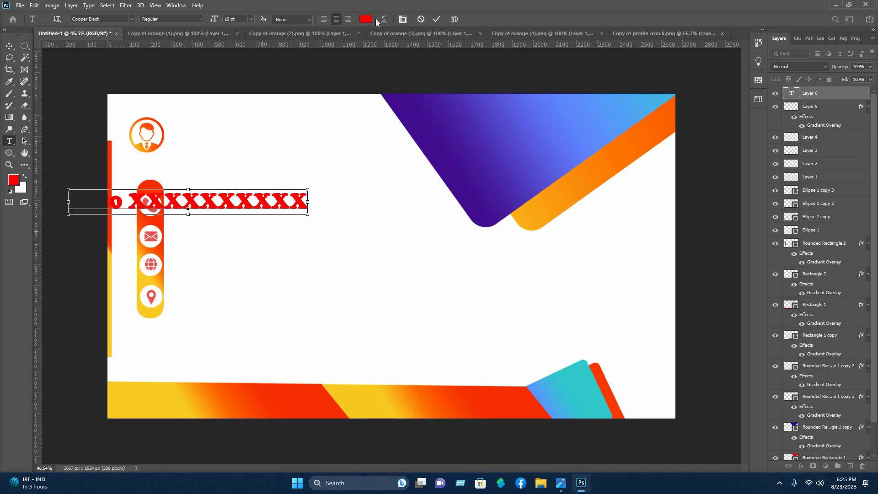
{"action": "key", "text": "ctrl+a"}
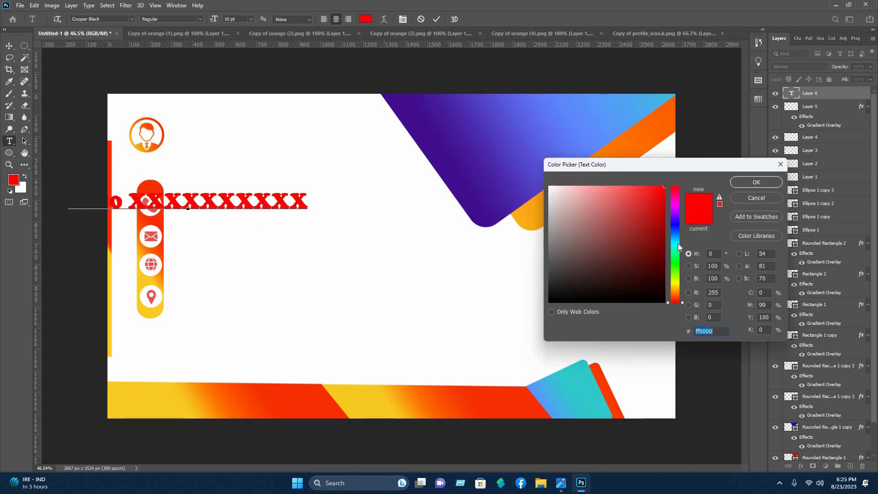
{"action": "left_click_drag", "start_coordinate": [678, 301], "coordinate": [678, 286]}
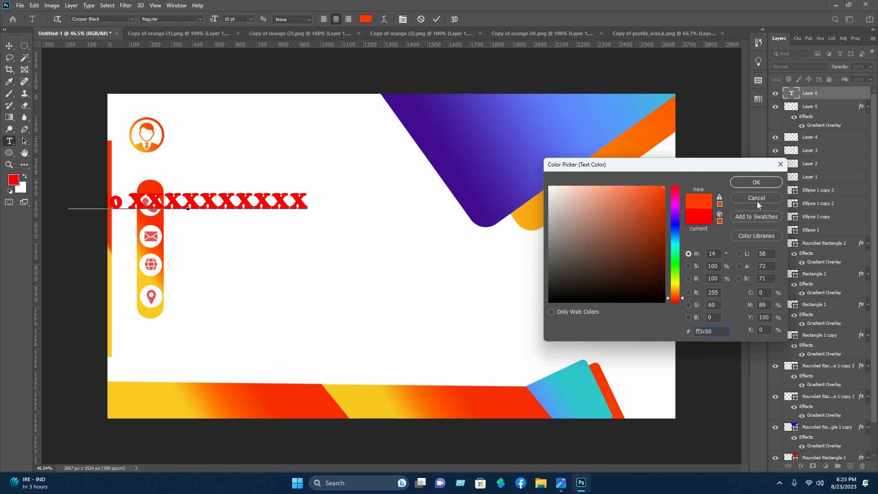
{"action": "left_click", "coordinate": [756, 185]}
Shrink the phone-number text slightly and place it beside the phone icon
{"action": "left_click", "coordinate": [9, 46]}
{"action": "left_click_drag", "start_coordinate": [235, 207], "coordinate": [298, 205]}
{"action": "left_click", "coordinate": [453, 19]}
{"action": "left_click", "coordinate": [287, 218]}
{"action": "left_click_drag", "start_coordinate": [222, 207], "coordinate": [220, 210]}
{"action": "left_click", "coordinate": [228, 183]}
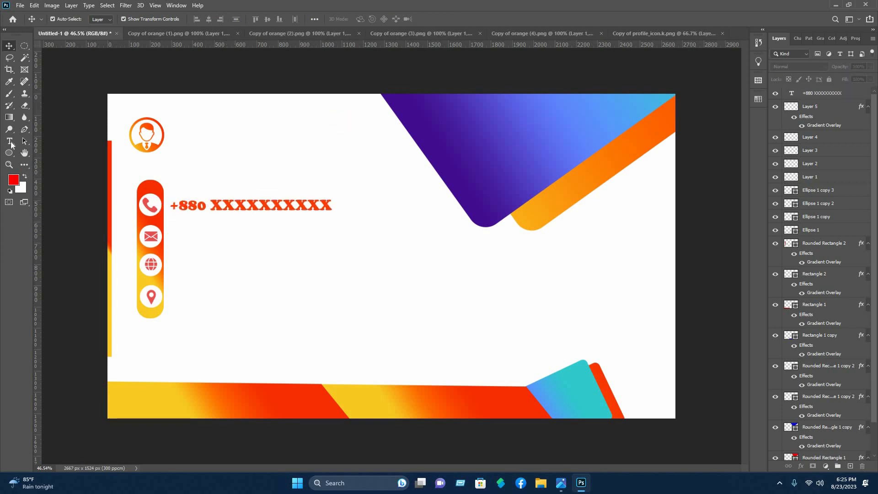
{"action": "left_click", "coordinate": [184, 235]}
Type a placeholder e-mail address, scale it to 75% and place it beside the envelope icon
{"action": "left_click", "coordinate": [184, 235]}
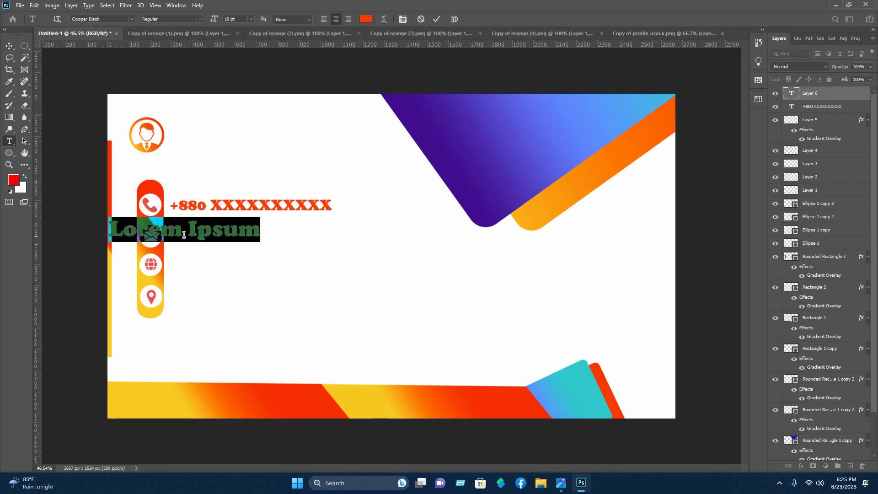
{"action": "type", "text": "E"}
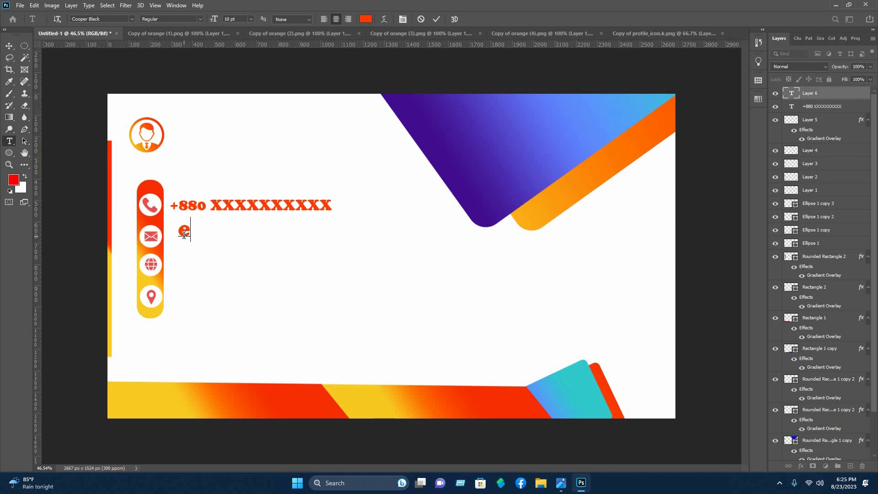
{"action": "type", "text": "xample@ma"}
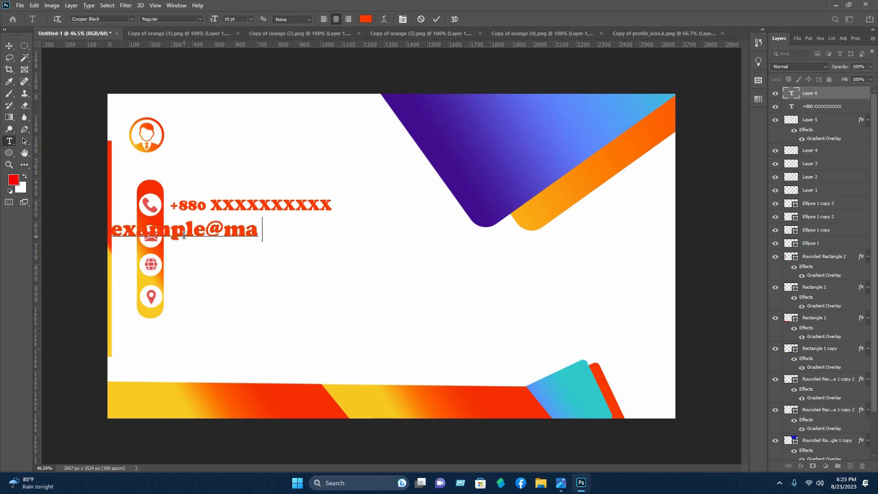
{"action": "type", "text": "il.com"}
{"action": "left_click", "coordinate": [10, 46]}
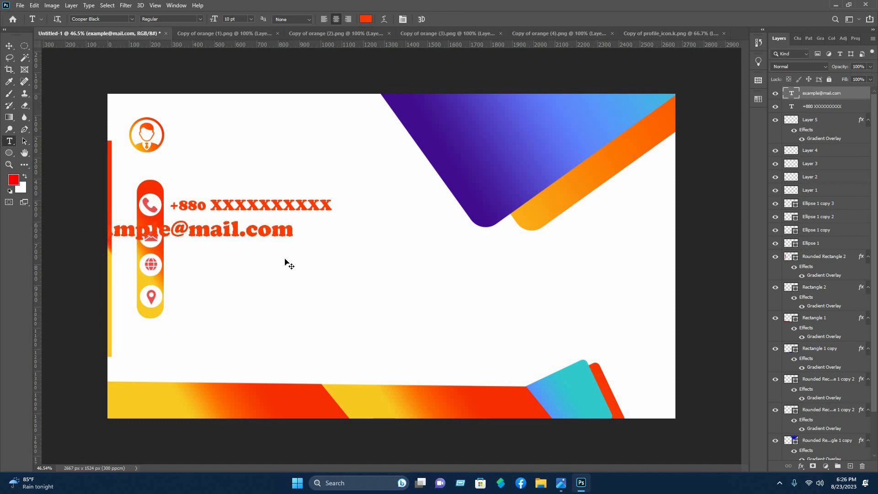
{"action": "left_click_drag", "start_coordinate": [292, 230], "coordinate": [327, 234]}
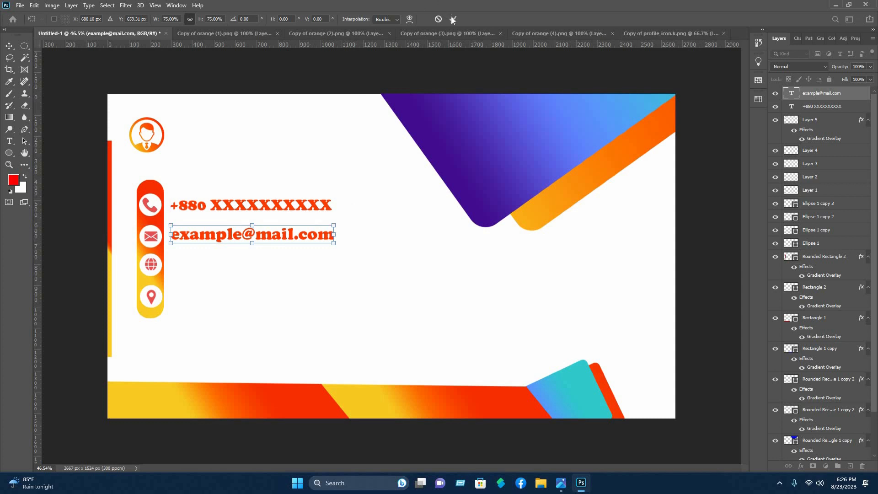
{"action": "left_click", "coordinate": [289, 188]}
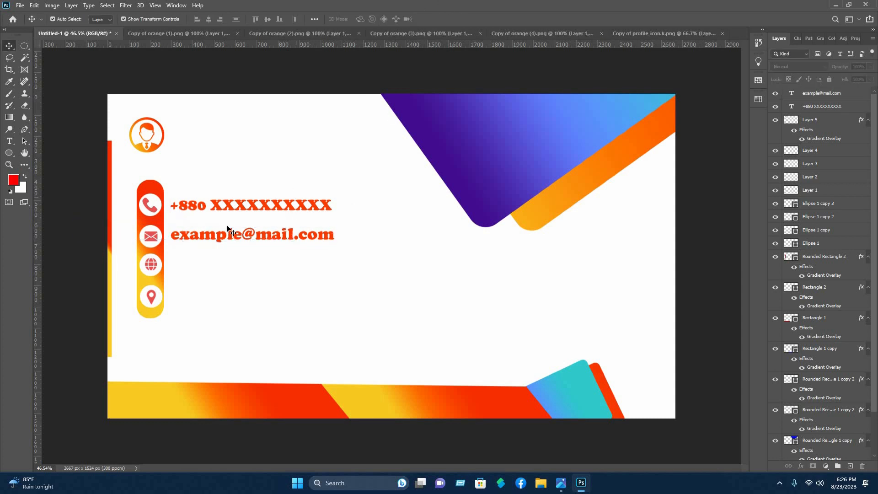
{"action": "left_click", "coordinate": [12, 146]}
{"action": "left_click", "coordinate": [180, 269]}
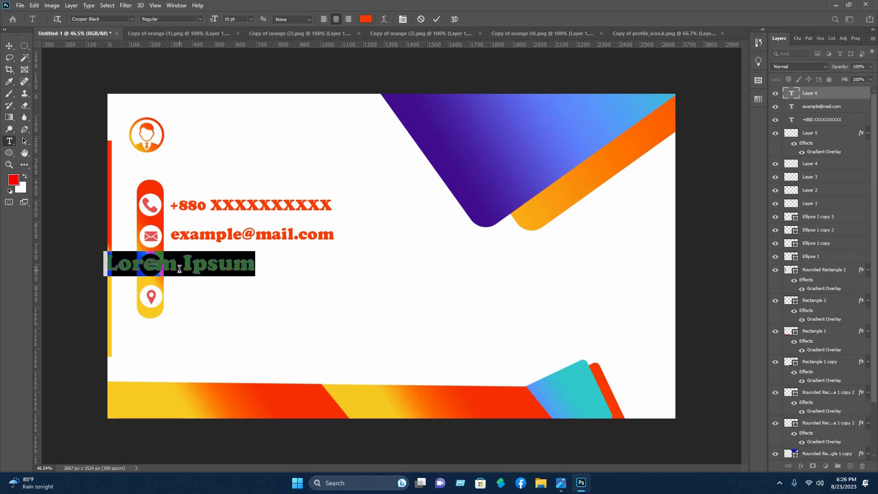
{"action": "type", "text": "ww"}
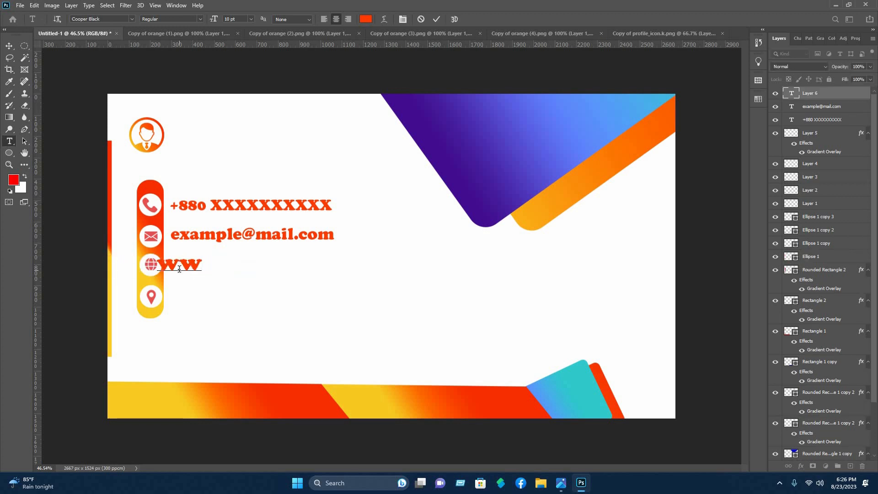
{"action": "type", "text": "w.example."}
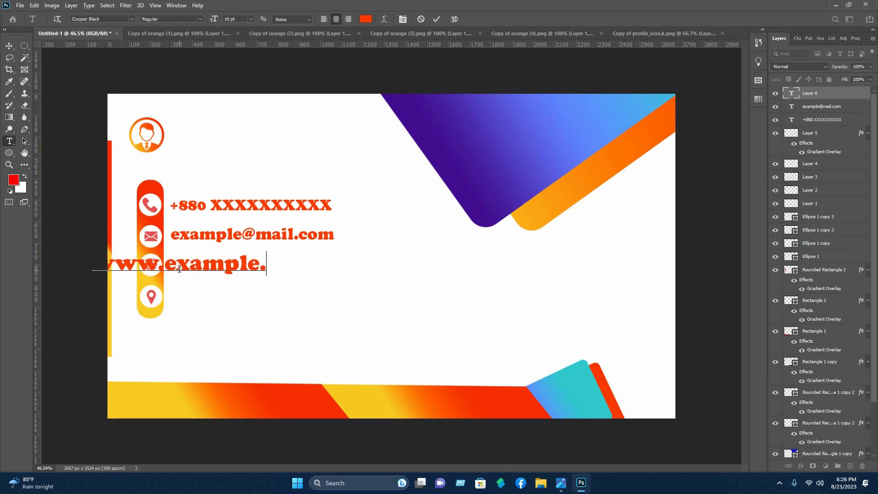
{"action": "type", "text": "com"}
{"action": "key", "text": "ctrl+Return"}
{"action": "key", "text": "v"}
{"action": "mouse_move", "coordinate": [307, 263]}
{"action": "left_mouse_down"}
{"action": "mouse_move", "coordinate": [348, 283]}
{"action": "mouse_move", "coordinate": [297, 268]}
{"action": "left_mouse_up"}
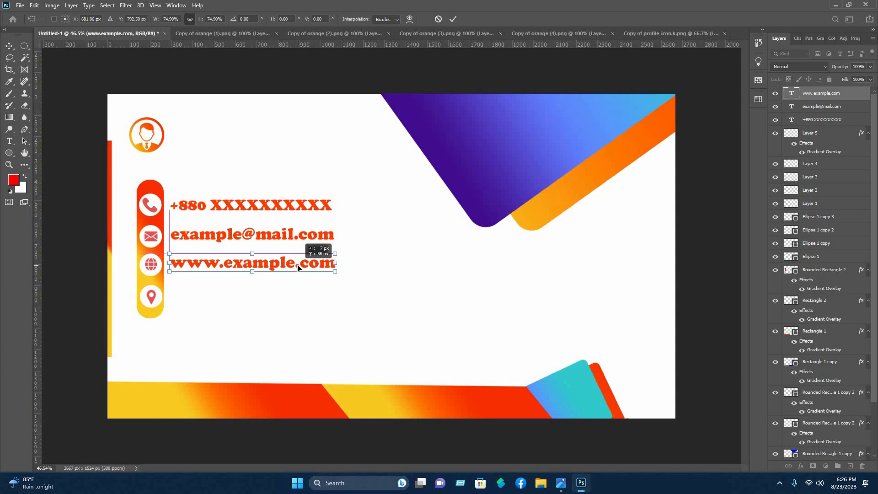
{"action": "left_click", "coordinate": [451, 22]}
{"action": "left_click", "coordinate": [107, 221]}
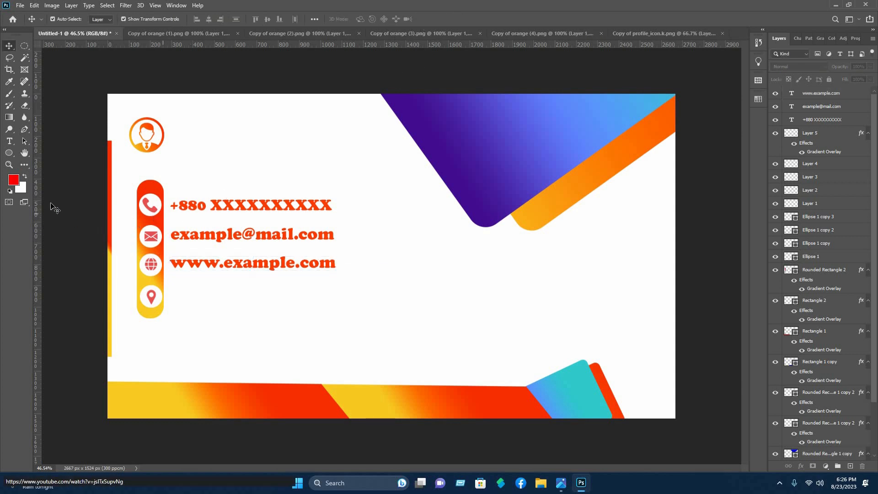
Type 'Write your location', scale it to about 72% and place it beside the pin icon
{"action": "left_click", "coordinate": [194, 311]}
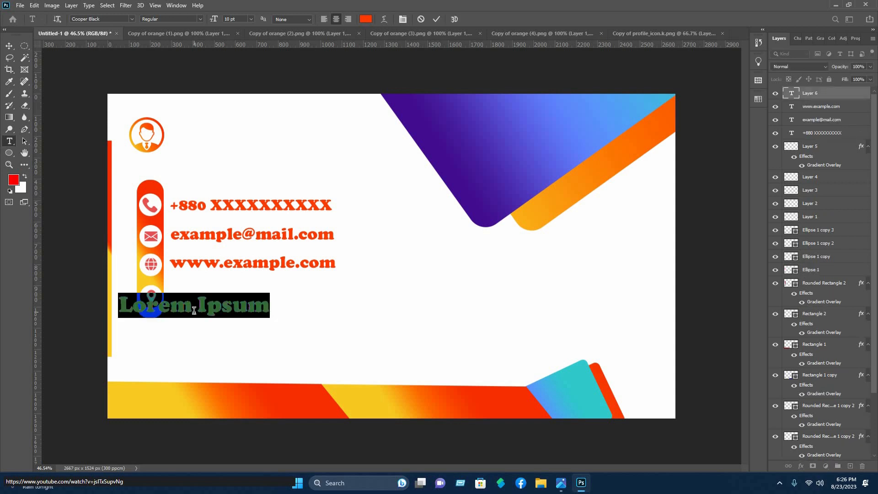
{"action": "type", "text": "W"}
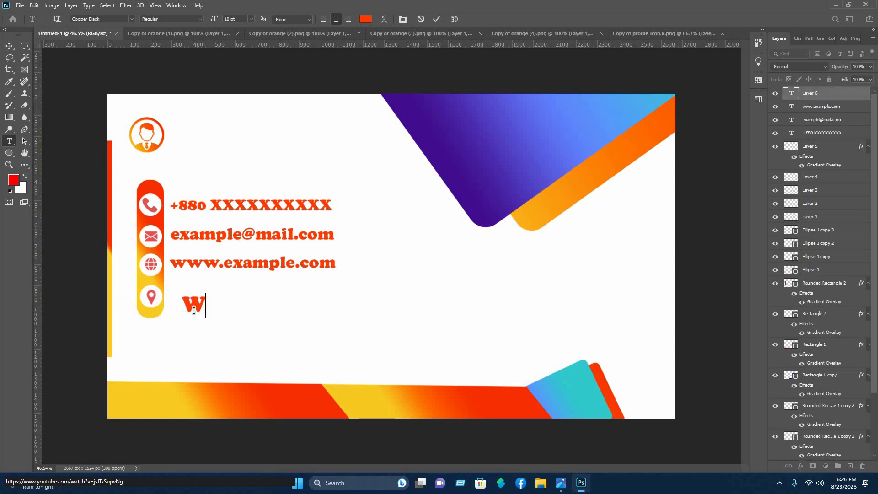
{"action": "type", "text": "rite you"}
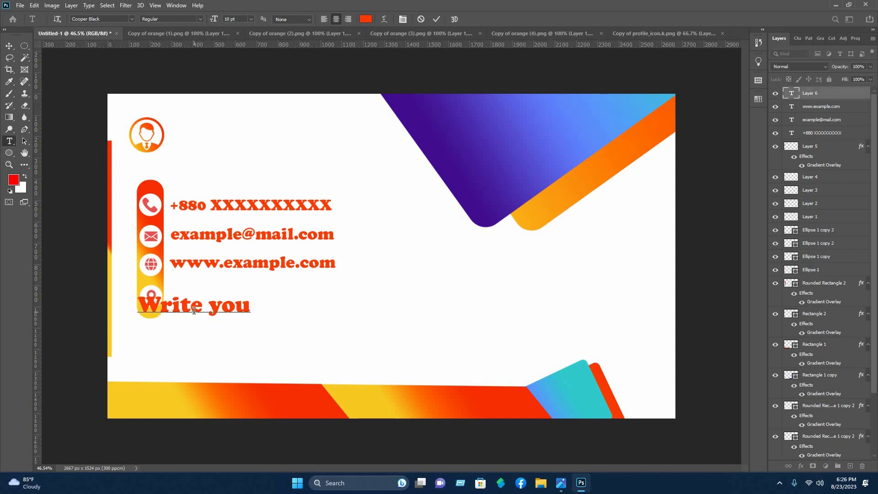
{"action": "type", "text": "r location"}
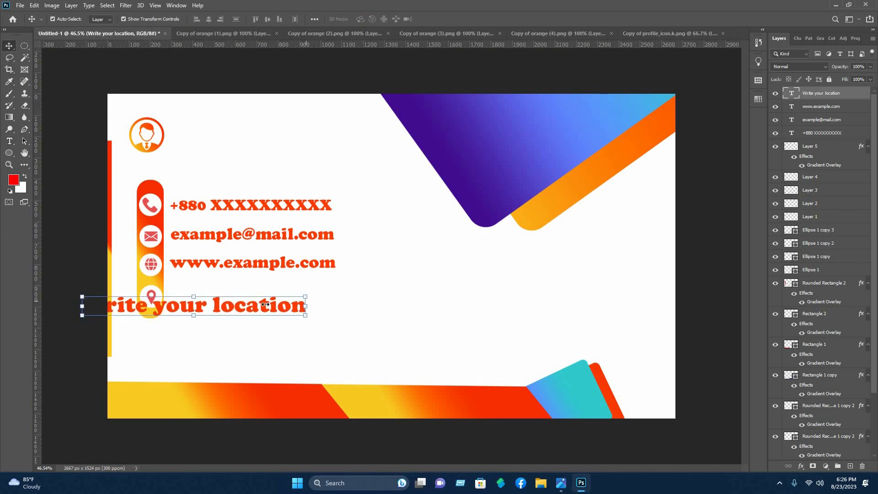
{"action": "mouse_move", "coordinate": [305, 306]}
{"action": "left_mouse_down"}
{"action": "mouse_move", "coordinate": [251, 306]}
{"action": "mouse_move", "coordinate": [343, 307]}
{"action": "mouse_move", "coordinate": [314, 297]}
{"action": "left_mouse_up"}
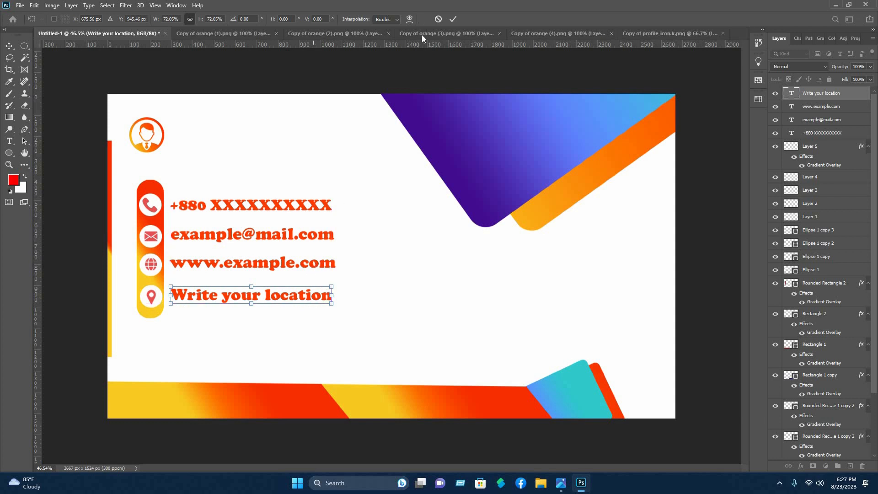
{"action": "key", "text": "Down"}
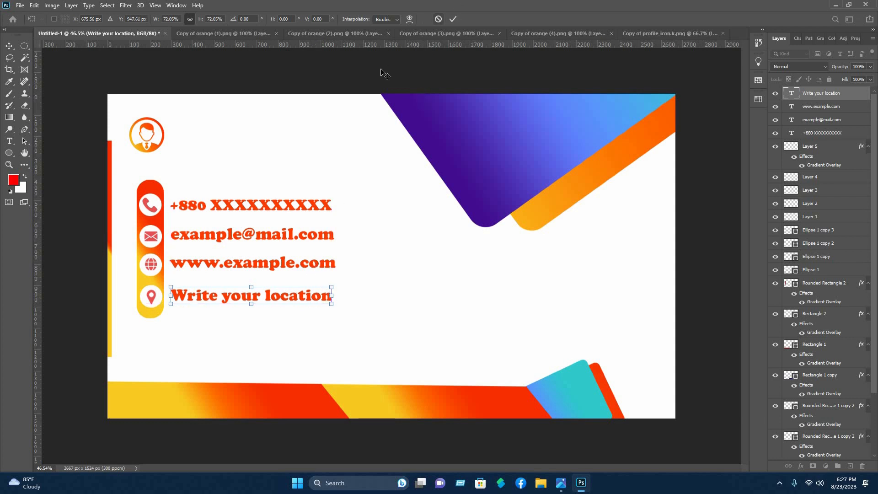
{"action": "key", "text": "Return"}
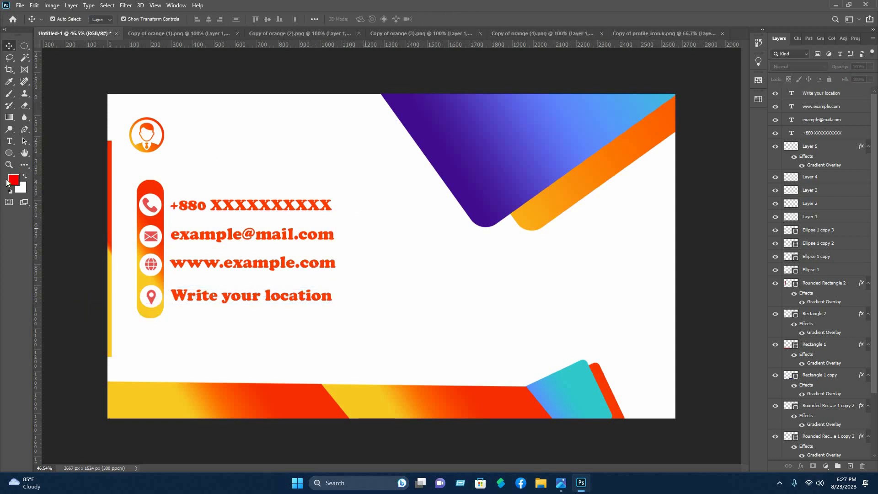
Type the cardholder's name and move it beside the profile logo
{"action": "left_click", "coordinate": [7, 142]}
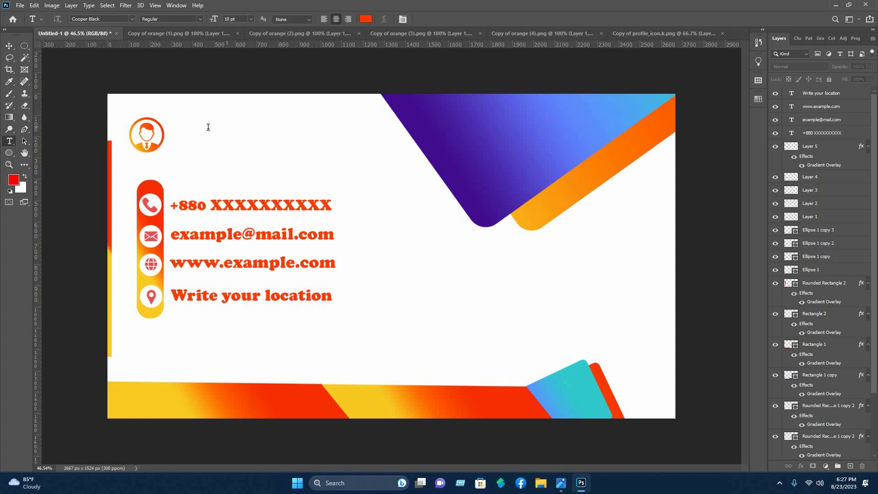
{"action": "left_click", "coordinate": [208, 128]}
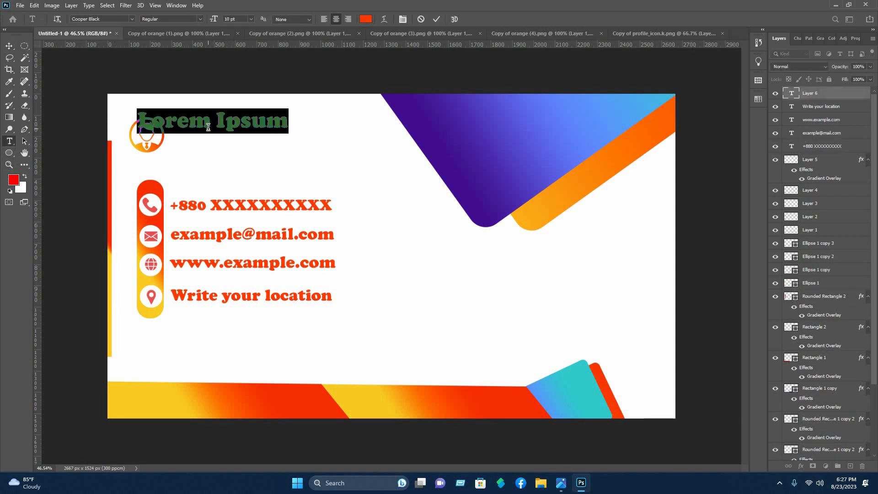
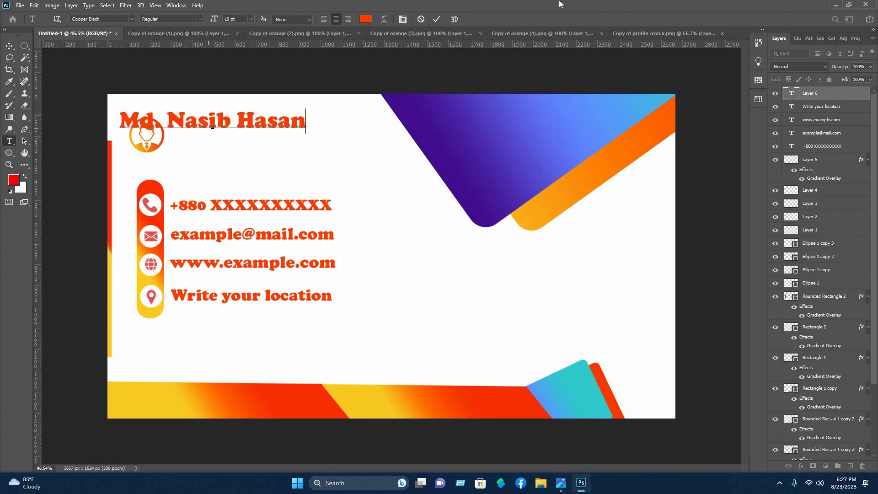
{"action": "left_click", "coordinate": [436, 19]}
{"action": "key", "text": "v"}
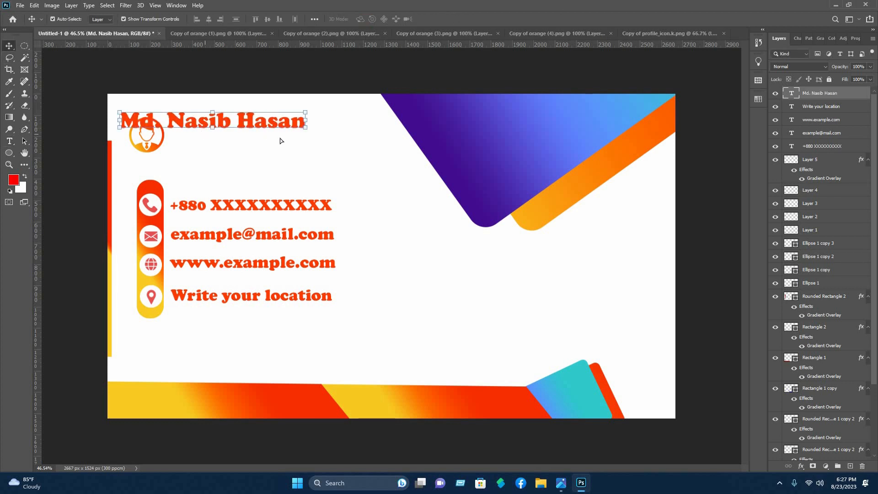
{"action": "left_click_drag", "start_coordinate": [223, 116], "coordinate": [280, 130]}
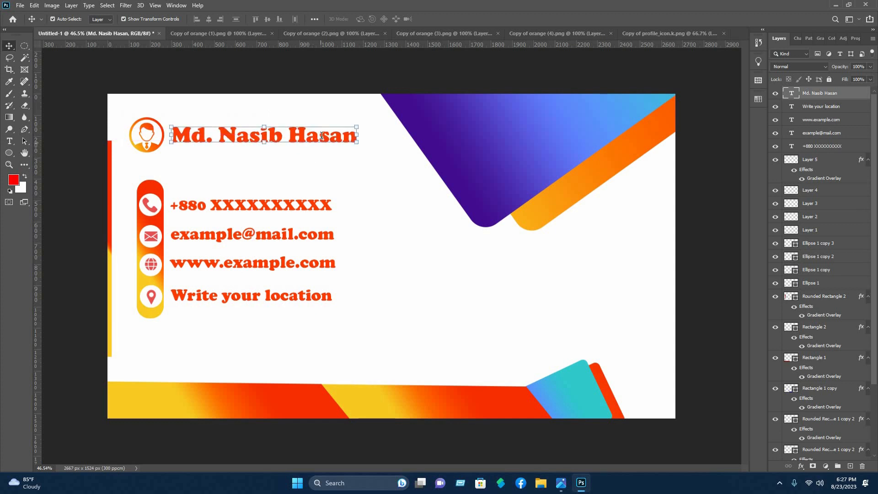
Set the name text in Eras Bold ITC
{"action": "key", "text": "Return"}
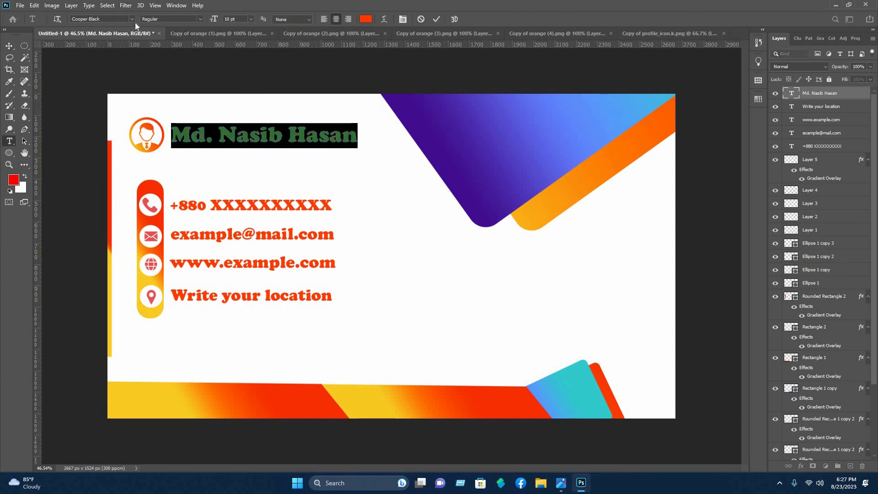
{"action": "left_click", "coordinate": [132, 19]}
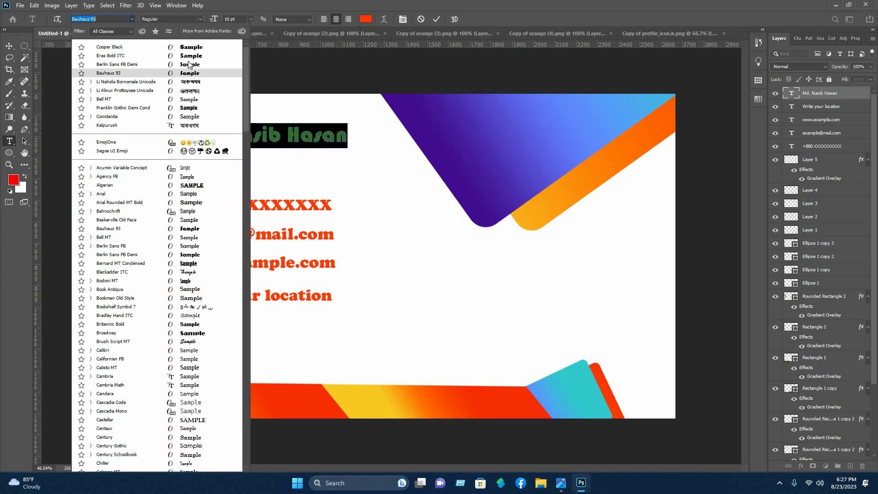
{"action": "left_click", "coordinate": [293, 154]}
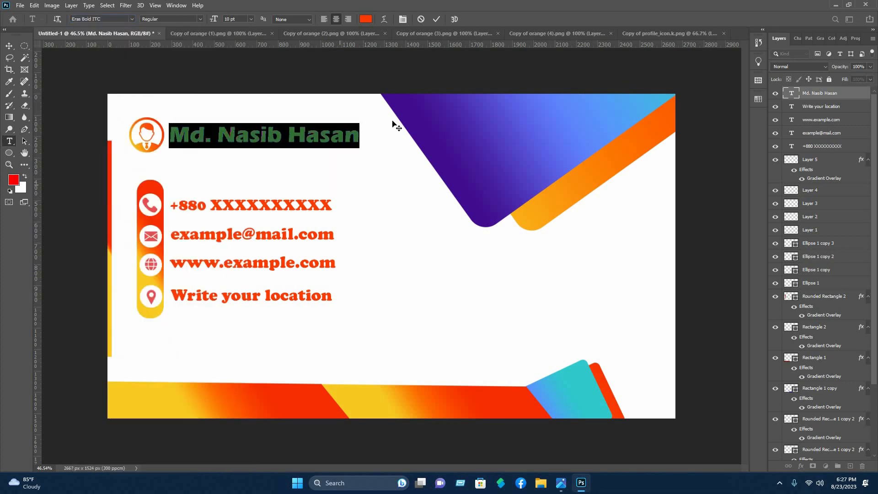
{"action": "left_click", "coordinate": [436, 21]}
{"action": "key", "text": "v"}
{"action": "left_click", "coordinate": [346, 174]}
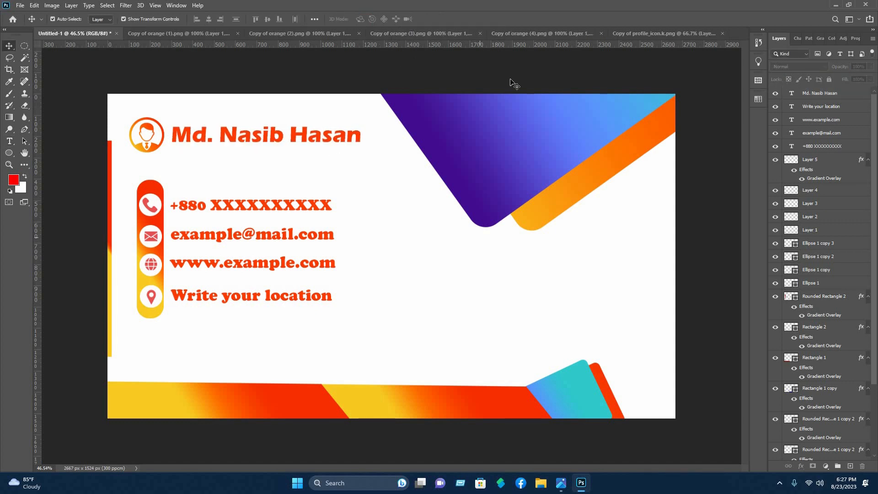
Open the Nasib IT.png logo file from the Storage drive
{"action": "left_click", "coordinate": [20, 5]}
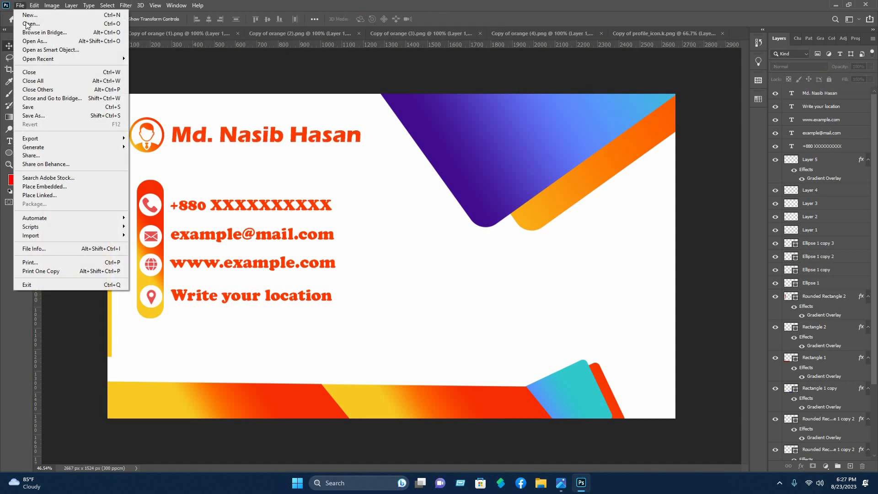
{"action": "left_click", "coordinate": [46, 26]}
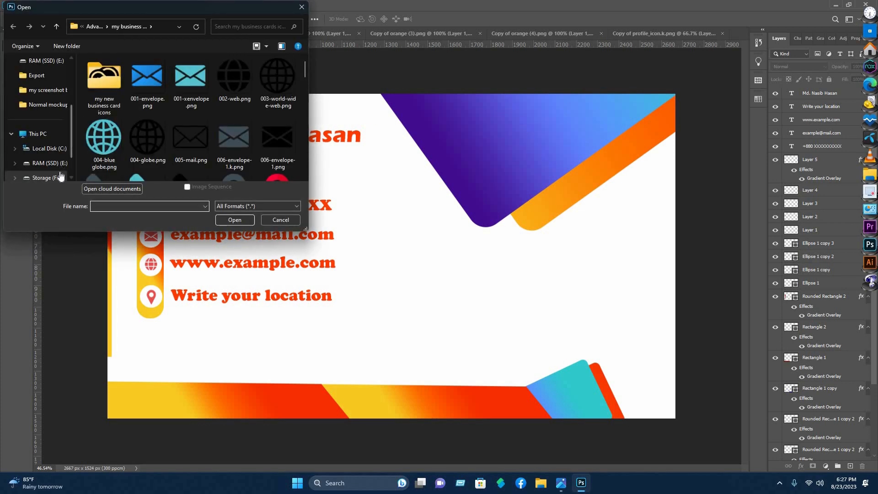
{"action": "left_click", "coordinate": [46, 178]}
{"action": "double_click", "coordinate": [158, 146]}
{"action": "left_click", "coordinate": [108, 83]}
{"action": "left_click", "coordinate": [234, 220]}
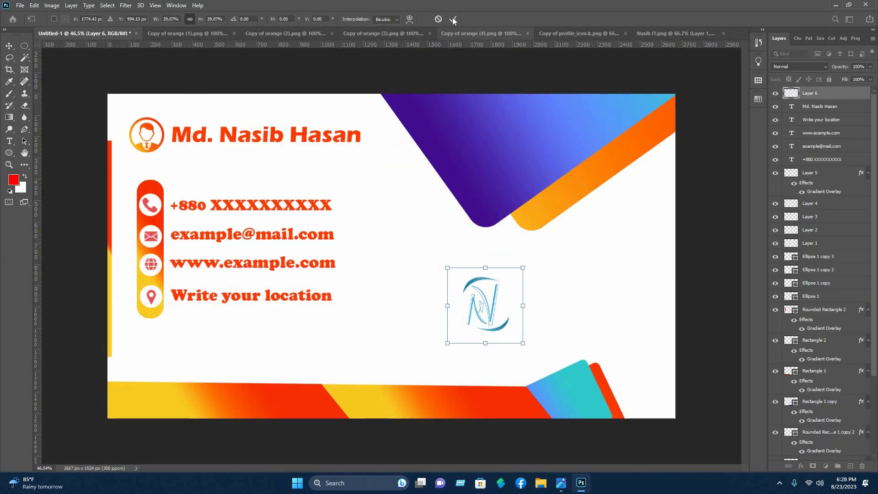
Enlarge the N logo and place it right of the contact details
{"action": "left_click", "coordinate": [452, 19]}
{"action": "left_click_drag", "start_coordinate": [523, 306], "coordinate": [557, 308]}
{"action": "left_click_drag", "start_coordinate": [504, 311], "coordinate": [492, 312]}
{"action": "left_click", "coordinate": [453, 19]}
{"action": "left_click", "coordinate": [475, 69]}
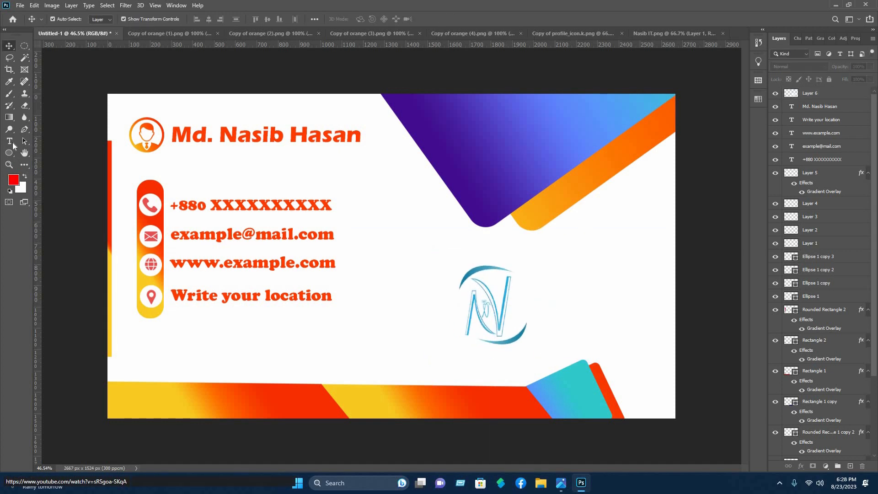
Add the caption 'Nasib IT' centred beneath the N logo
{"action": "left_click", "coordinate": [10, 142]}
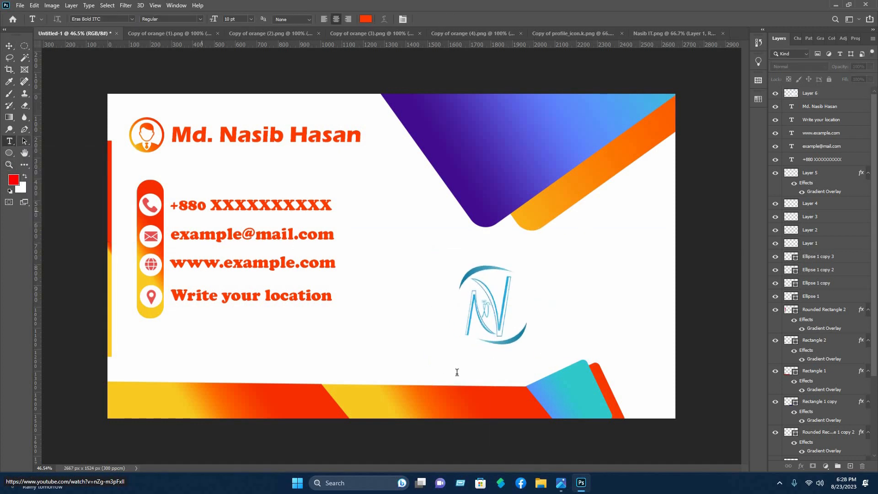
{"action": "left_click", "coordinate": [457, 372]}
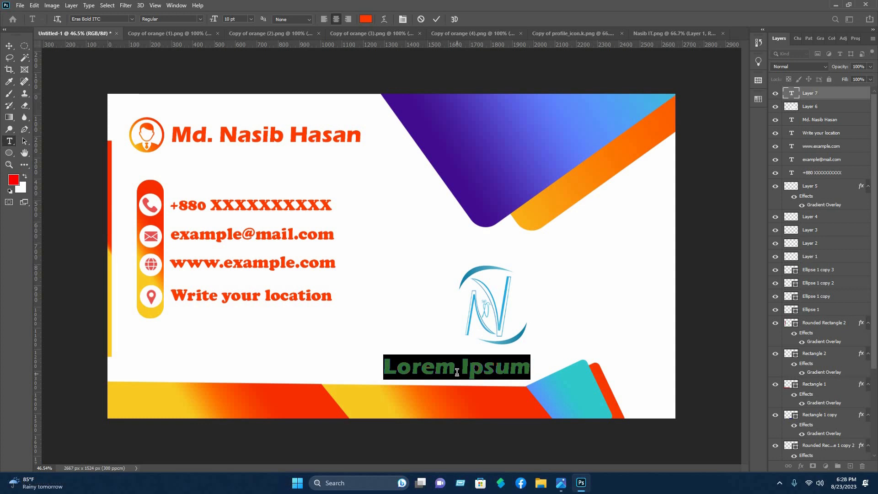
{"action": "type", "text": "Nasib IT"}
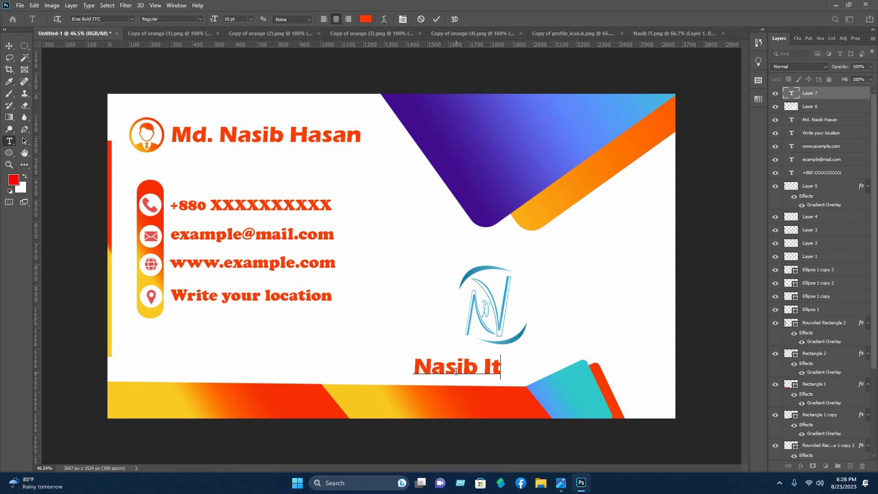
{"action": "left_click", "coordinate": [9, 46]}
{"action": "left_click_drag", "start_coordinate": [469, 372], "coordinate": [508, 369]}
{"action": "left_click", "coordinate": [598, 282]}
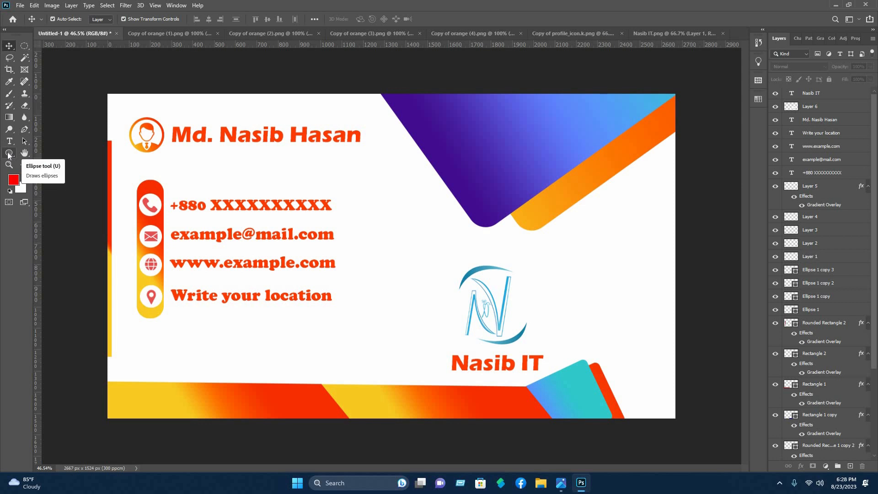
Draw a tall thin rounded-rectangle bar between the contact details and the logo
{"action": "left_click", "coordinate": [8, 152]}
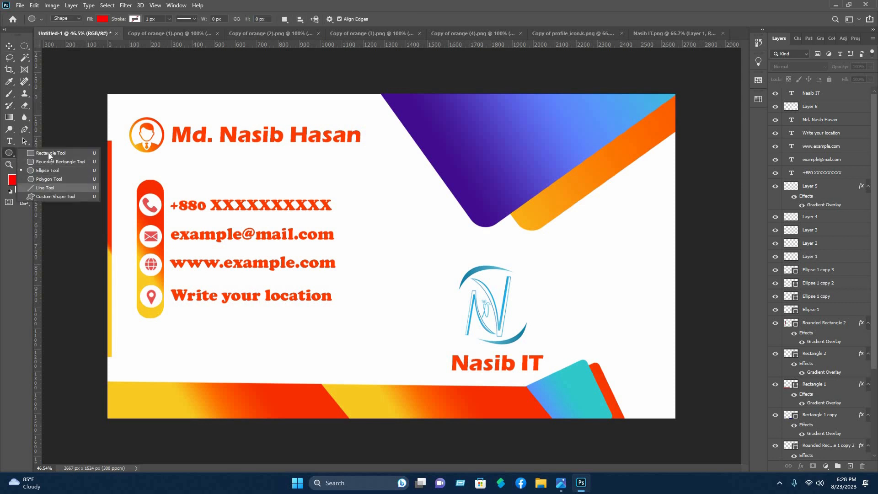
{"action": "left_click", "coordinate": [54, 161]}
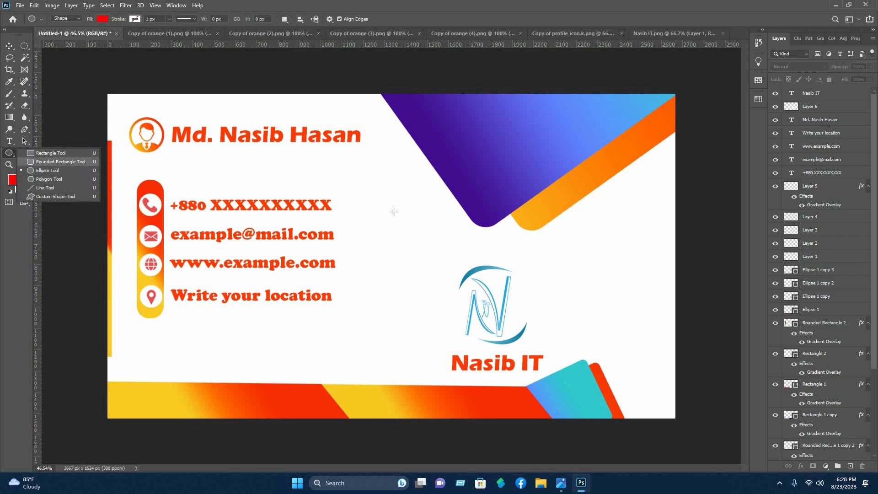
{"action": "left_click_drag", "start_coordinate": [374, 185], "coordinate": [374, 373]}
{"action": "left_click", "coordinate": [11, 47]}
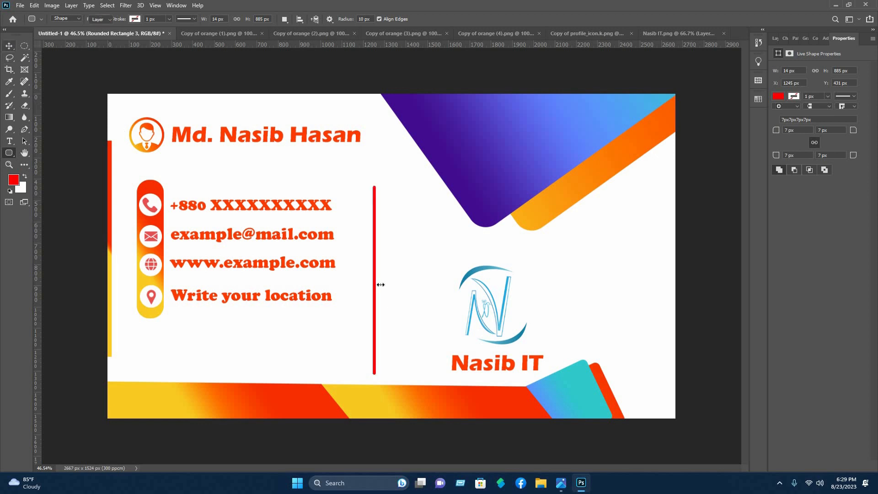
{"action": "left_click_drag", "start_coordinate": [383, 277], "coordinate": [385, 272]}
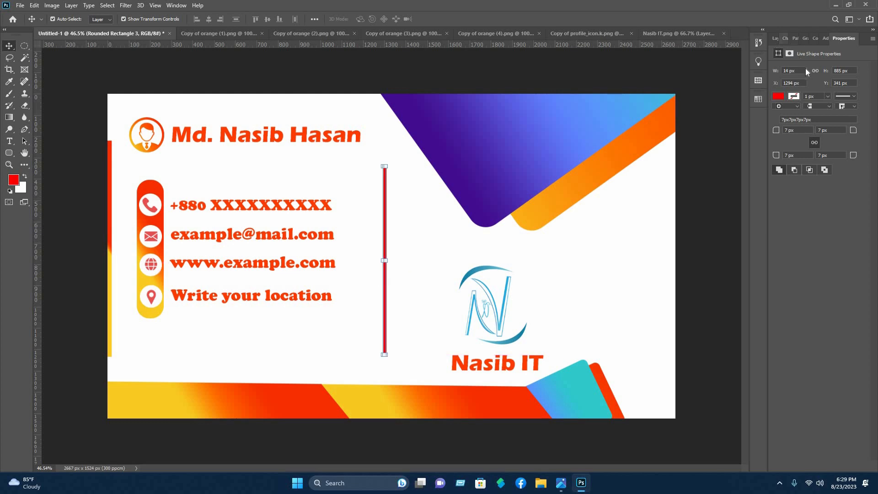
Give the divider bar a Gradient Overlay through Blending Options
{"action": "left_click", "coordinate": [776, 38]}
{"action": "right_click", "coordinate": [807, 93]}
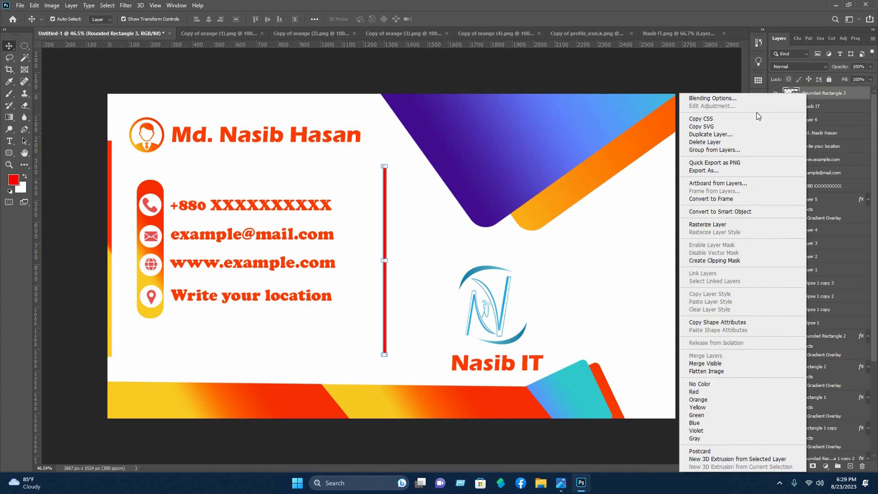
{"action": "left_click", "coordinate": [750, 98]}
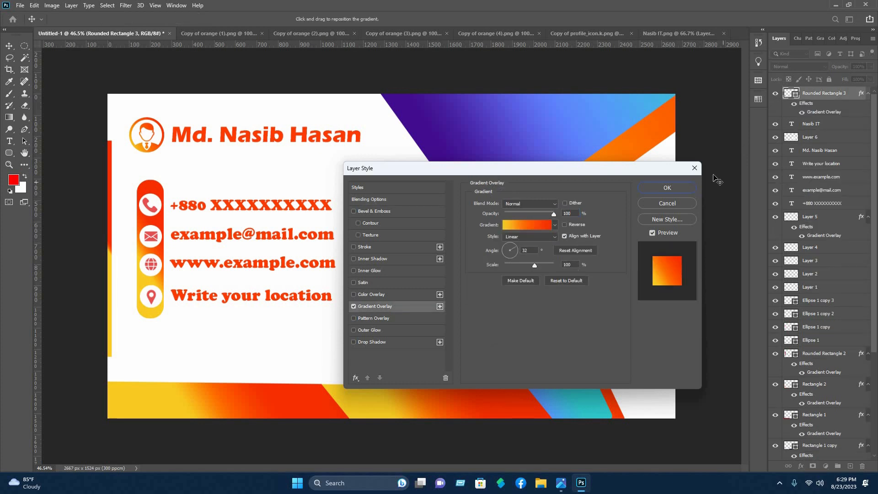
{"action": "left_click", "coordinate": [667, 187]}
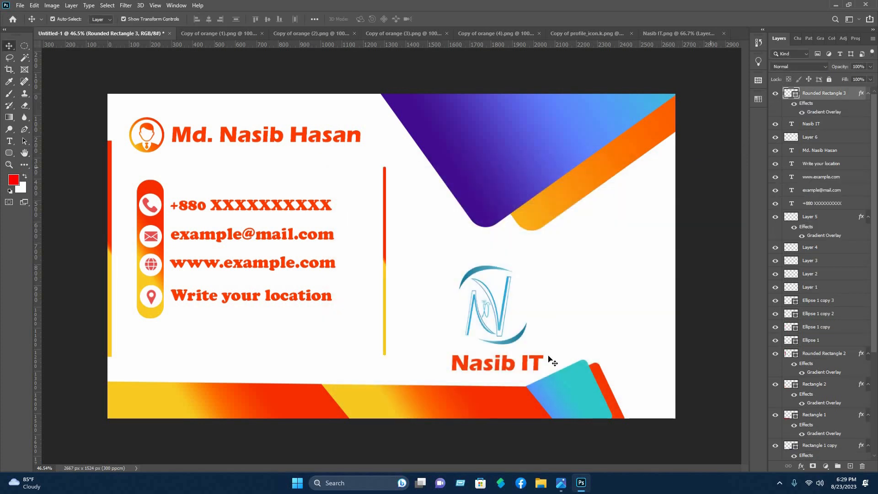
{"action": "left_click", "coordinate": [503, 145]}
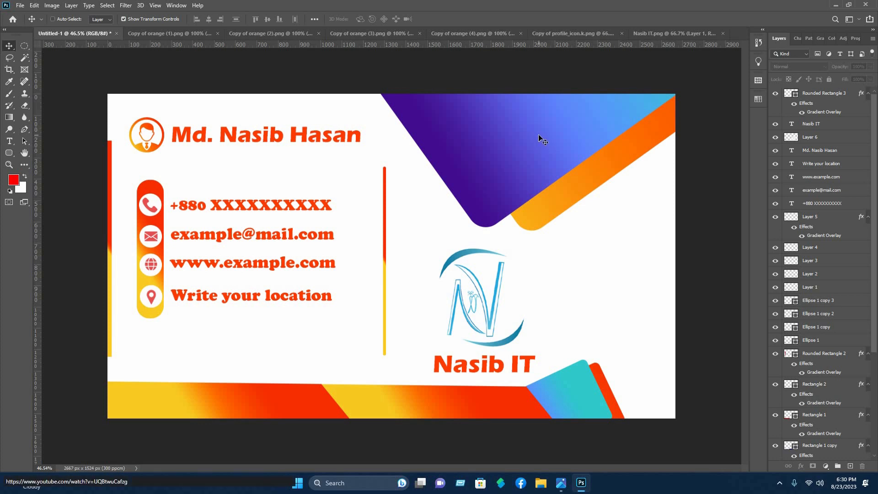
{"action": "key", "text": "ctrl+o"}
Open the single business card mockup PSD from the Normal mockup folder
{"action": "left_click", "coordinate": [36, 177]}
{"action": "scroll", "coordinate": [134, 115], "scroll_direction": "down", "scroll_amount": 3}
{"action": "double_click", "coordinate": [133, 115]}
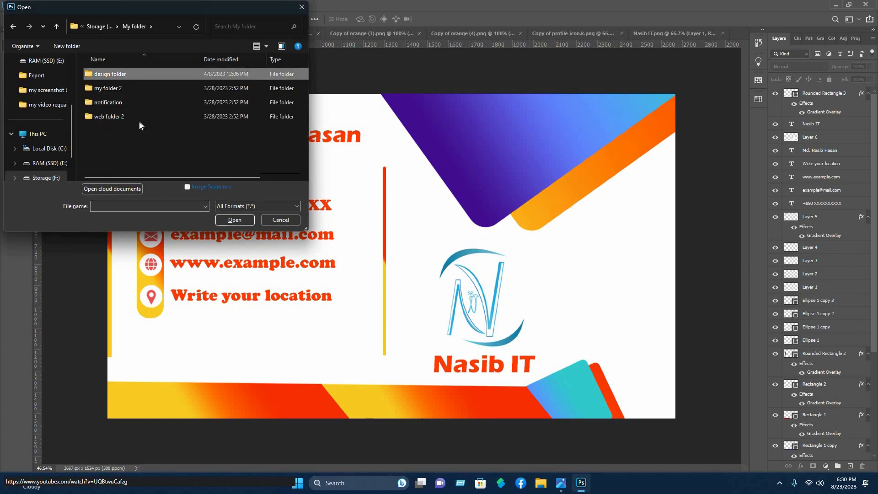
{"action": "double_click", "coordinate": [120, 75]}
{"action": "double_click", "coordinate": [118, 89]}
{"action": "double_click", "coordinate": [119, 104]}
{"action": "double_click", "coordinate": [173, 82]}
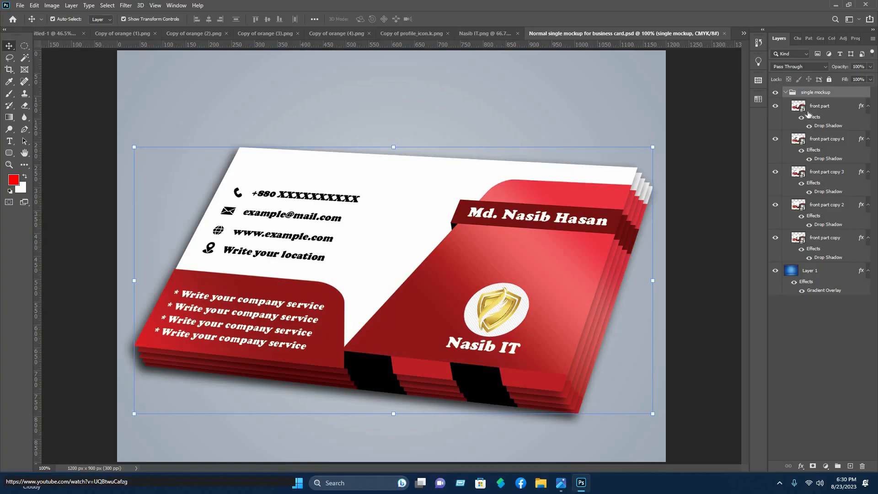
In the front card's smart object, delete the old text, shapes and contact icons
{"action": "double_click", "coordinate": [798, 105]}
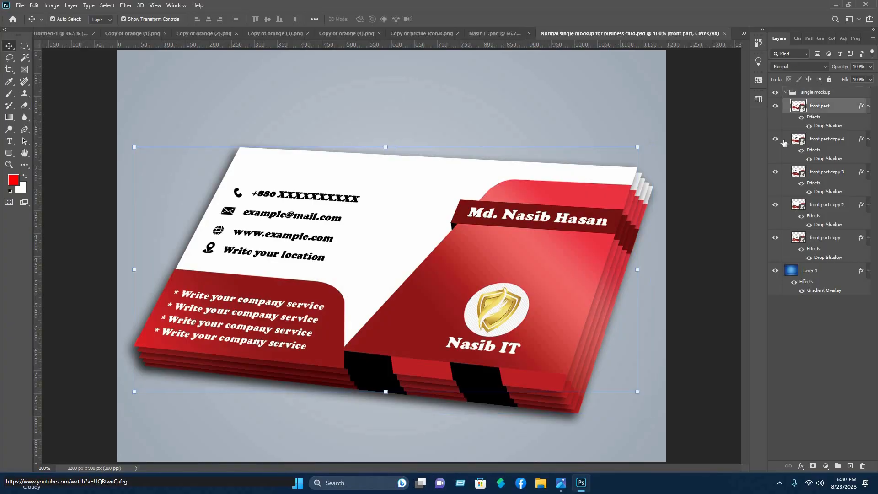
{"action": "left_click_drag", "start_coordinate": [192, 130], "coordinate": [198, 108]}
{"action": "key", "text": "Delete"}
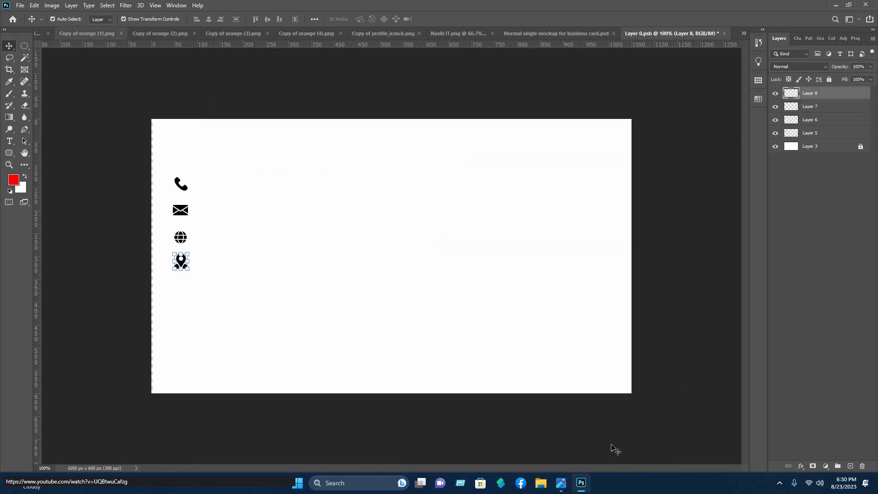
{"action": "left_click_drag", "start_coordinate": [623, 392], "coordinate": [165, 173]}
{"action": "key", "text": "Delete"}
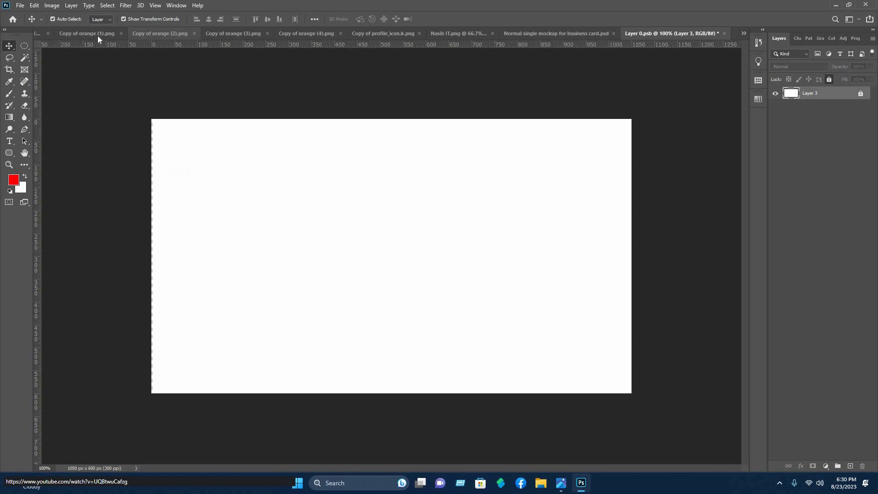
Close the two Copy of orange PNGs and drag all business card layers into Layer 0.psb
{"action": "left_click", "coordinate": [121, 34]}
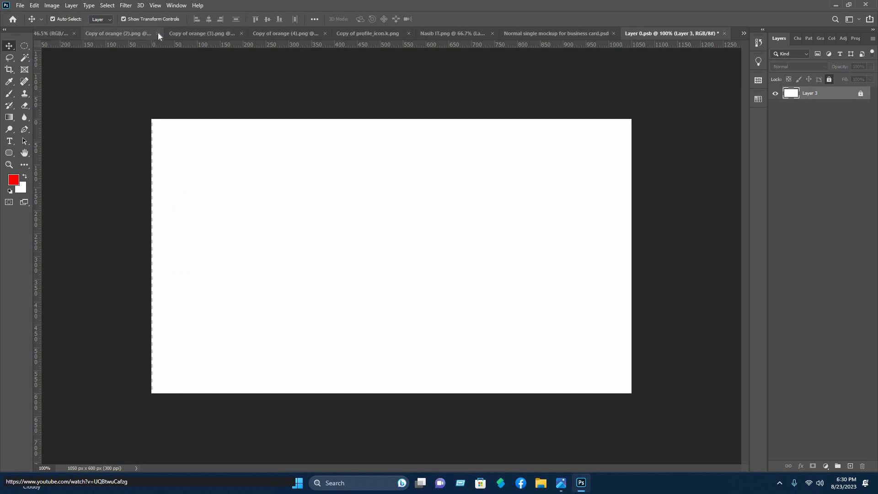
{"action": "left_click", "coordinate": [157, 34]}
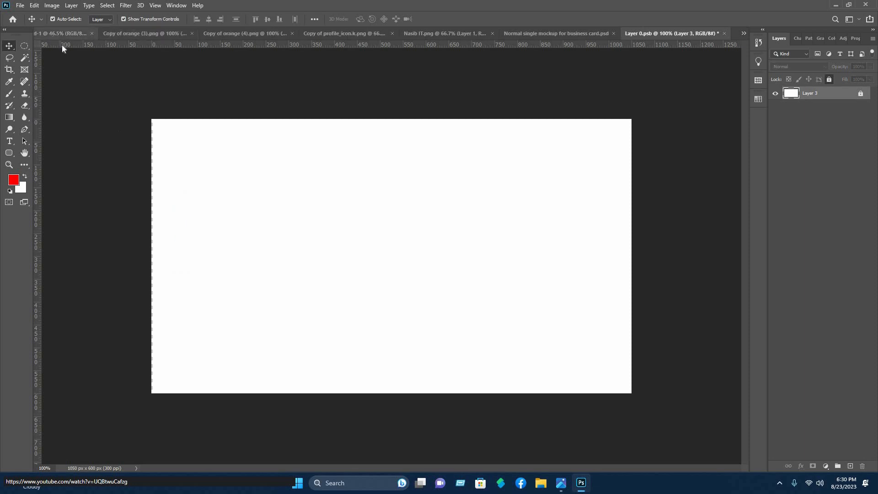
{"action": "left_click", "coordinate": [52, 35]}
{"action": "left_click_drag", "start_coordinate": [83, 68], "coordinate": [681, 451]}
{"action": "left_click_drag", "start_coordinate": [678, 40], "coordinate": [392, 302]}
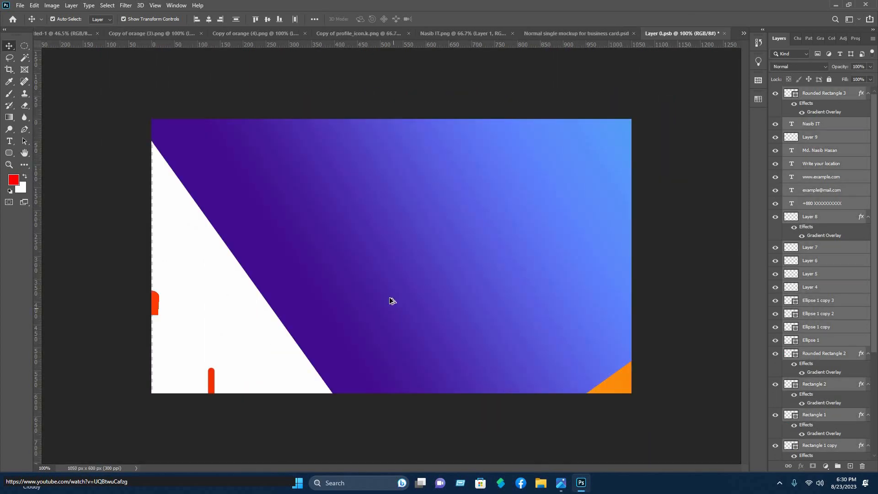
Select the pasted card layers, shrink them and move them onto the card
{"action": "scroll", "coordinate": [397, 297], "scroll_direction": "down", "scroll_amount": 8}
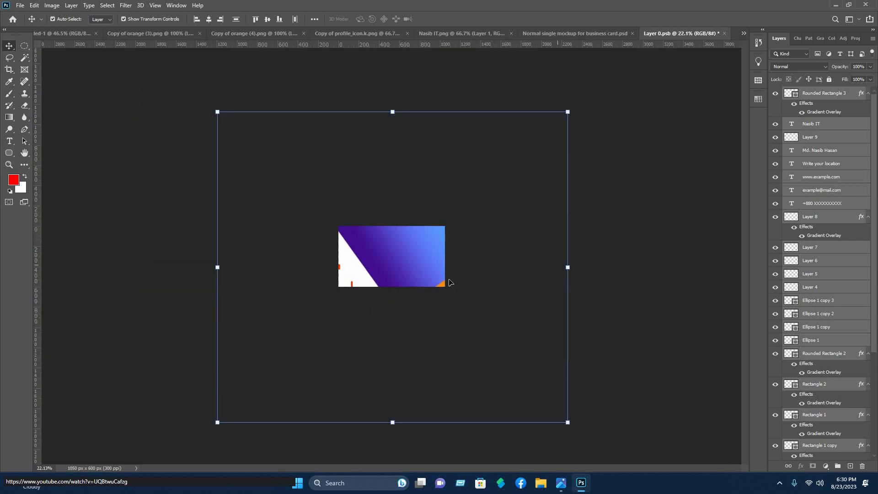
{"action": "left_click_drag", "start_coordinate": [451, 283], "coordinate": [400, 290]}
{"action": "left_click_drag", "start_coordinate": [589, 379], "coordinate": [272, 142]}
{"action": "left_click_drag", "start_coordinate": [681, 443], "coordinate": [196, 87]}
{"action": "left_click_drag", "start_coordinate": [567, 267], "coordinate": [281, 260]}
{"action": "left_click_drag", "start_coordinate": [249, 265], "coordinate": [380, 256]}
{"action": "scroll", "coordinate": [380, 257], "scroll_direction": "up", "scroll_amount": 10}
Scale the design to 39.24% and align it with the card edges
{"action": "left_click_drag", "start_coordinate": [484, 265], "coordinate": [688, 265]}
{"action": "left_click_drag", "start_coordinate": [427, 276], "coordinate": [385, 195]}
{"action": "left_click_drag", "start_coordinate": [646, 182], "coordinate": [728, 182]}
{"action": "left_click_drag", "start_coordinate": [519, 161], "coordinate": [514, 152]}
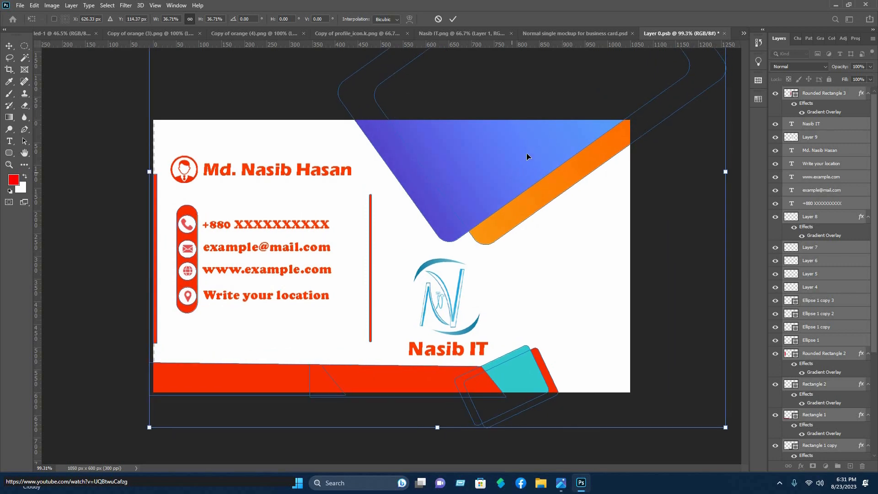
{"action": "left_click_drag", "start_coordinate": [395, 221], "coordinate": [393, 222]}
{"action": "left_click_drag", "start_coordinate": [723, 172], "coordinate": [762, 172]}
{"action": "left_click_drag", "start_coordinate": [524, 211], "coordinate": [524, 208]}
{"action": "left_click_drag", "start_coordinate": [466, 251], "coordinate": [468, 251]}
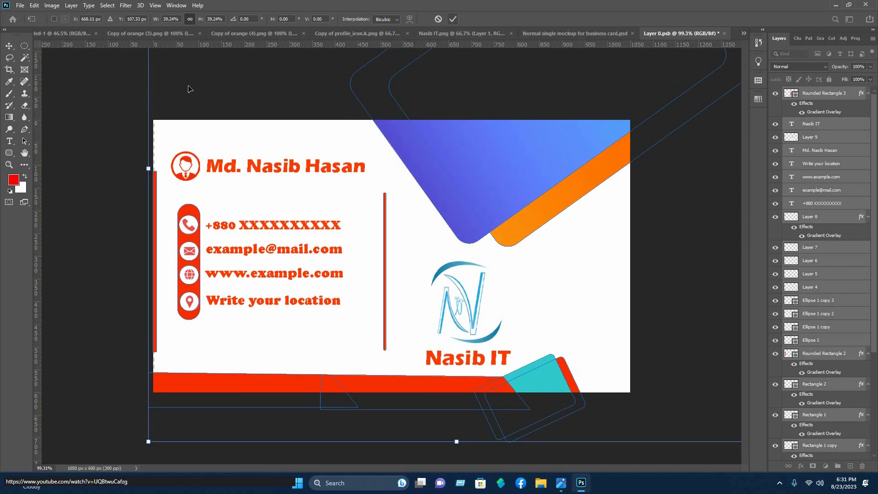
{"action": "key", "text": "Return"}
Save the front card contents and return to the stacked-card mockup document
{"action": "left_click", "coordinate": [264, 128]}
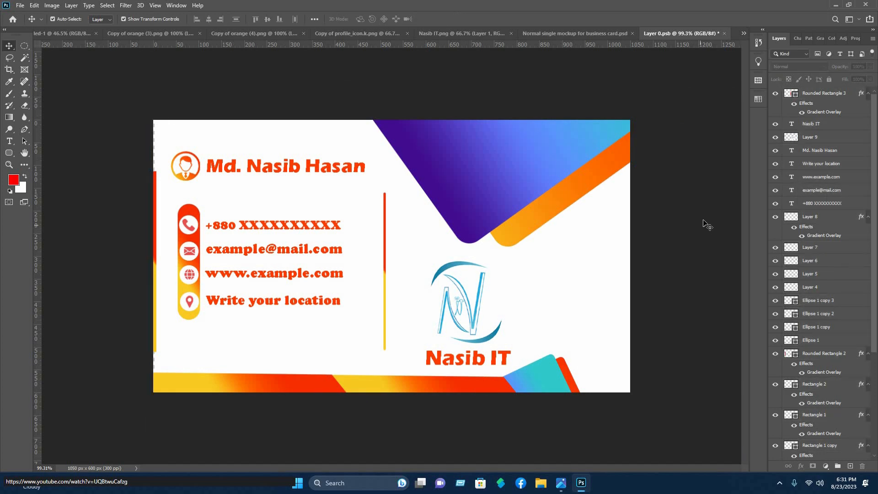
{"action": "key", "text": "ctrl+s"}
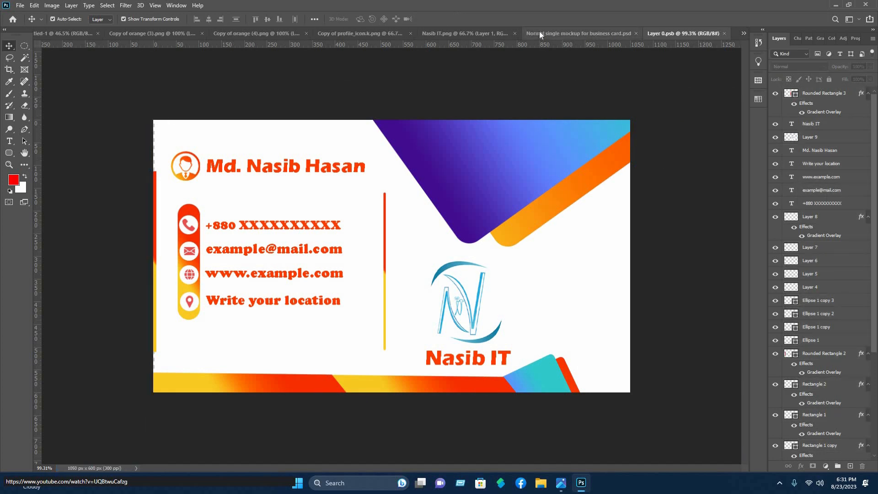
{"action": "left_click", "coordinate": [540, 33]}
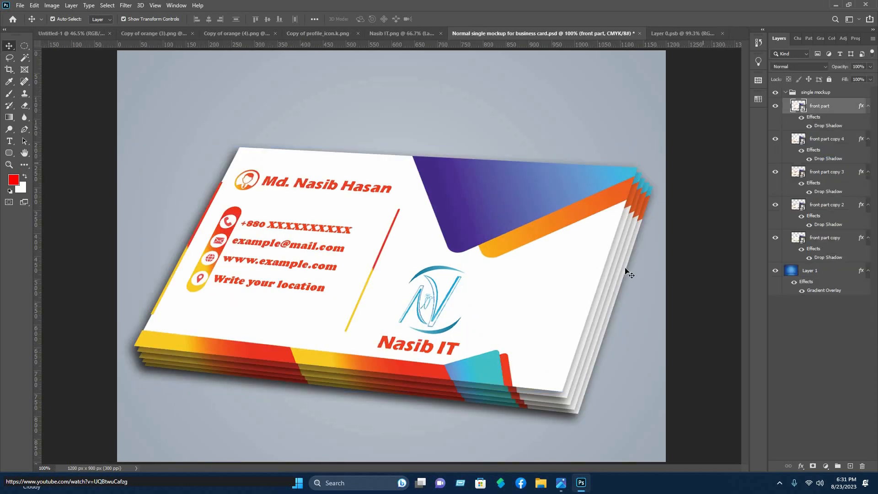